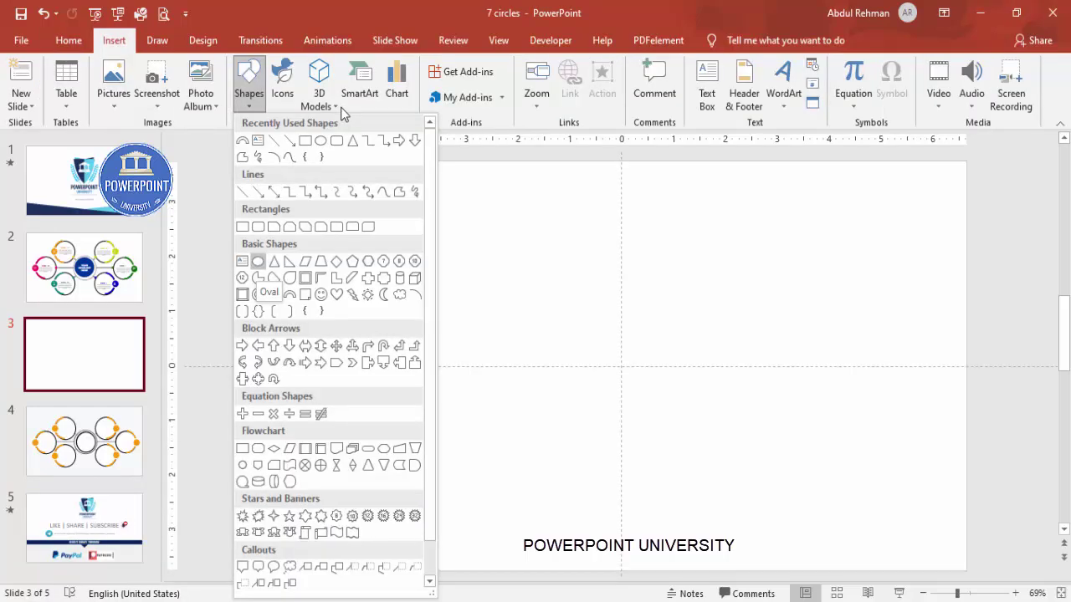
# Insert an oval shape on slide 3 and remove its outline.
pyautogui.click(259, 261)
pyautogui.hotkey('ctrl', 'Return')
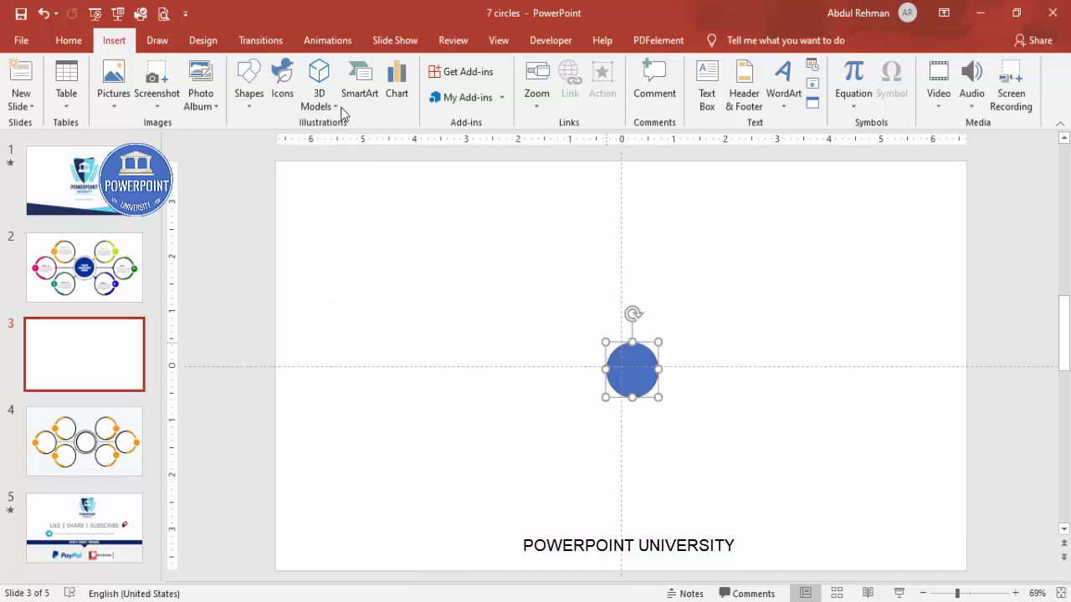
pyautogui.hotkey('alt', 'j')
pyautogui.press('d')
pyautogui.press('s')
pyautogui.press('o')
pyautogui.press('n')
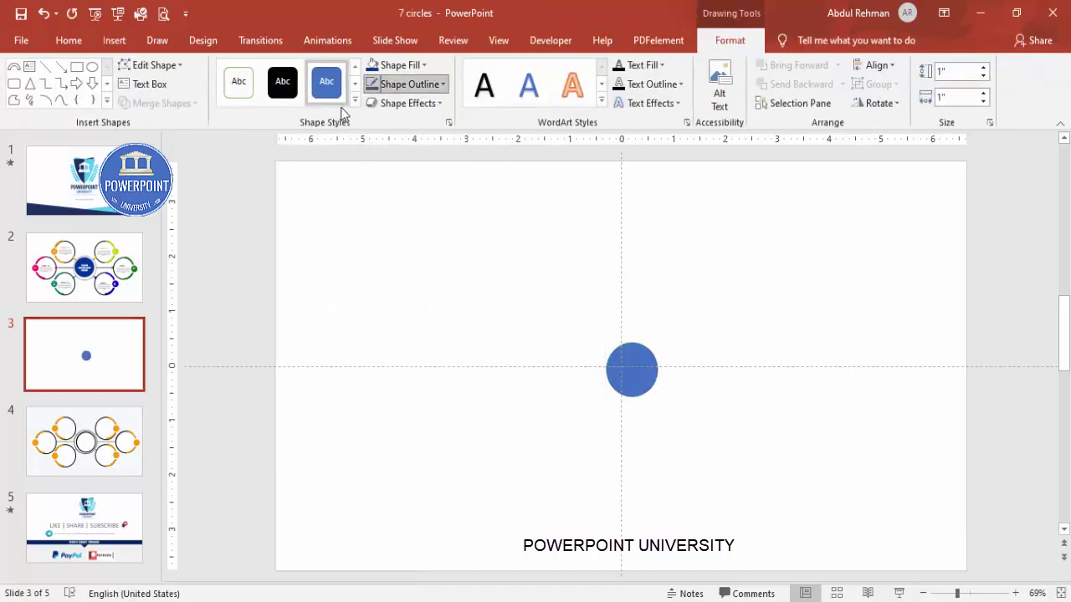
# Set the circle's height and width to 2.4".
pyautogui.hotkey('alt', 'j')
pyautogui.write('dh')
pyautogui.write('2.4')
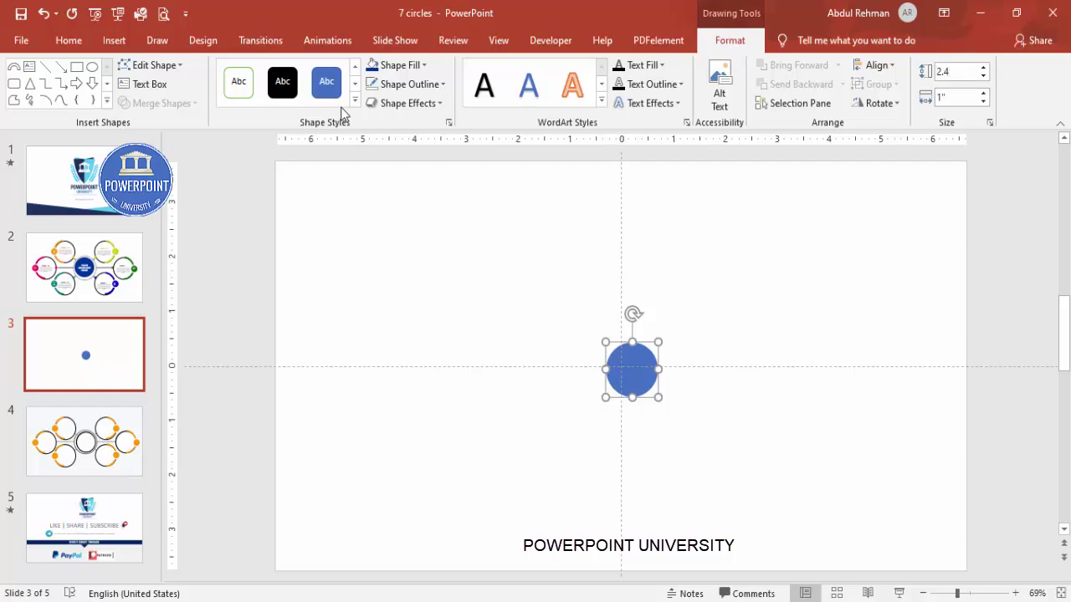
pyautogui.press('Tab')
pyautogui.write('2.4')
pyautogui.press('Return')
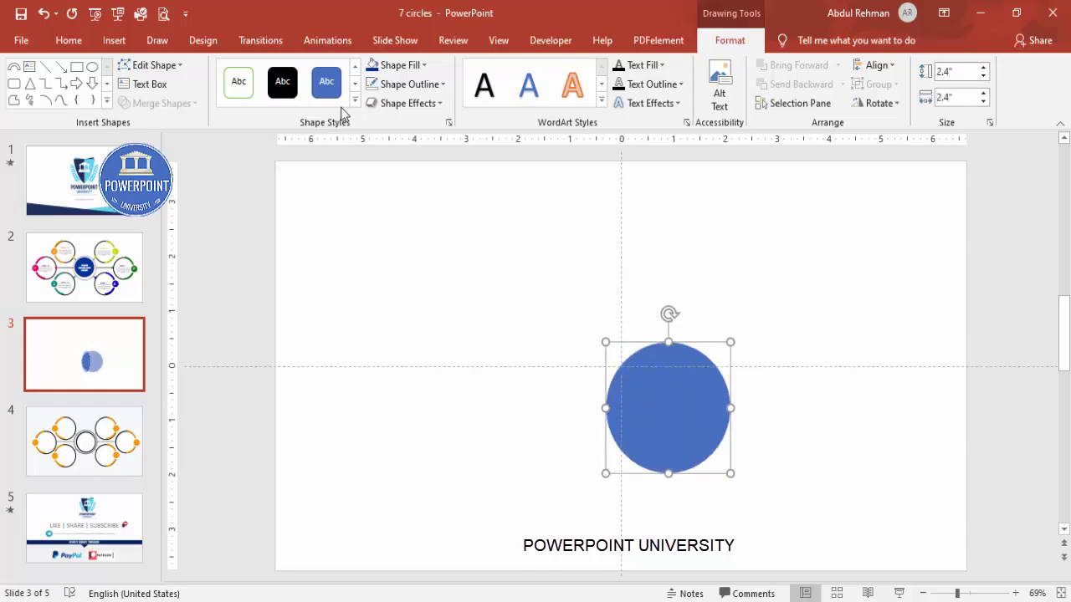
pyautogui.press('Tab')
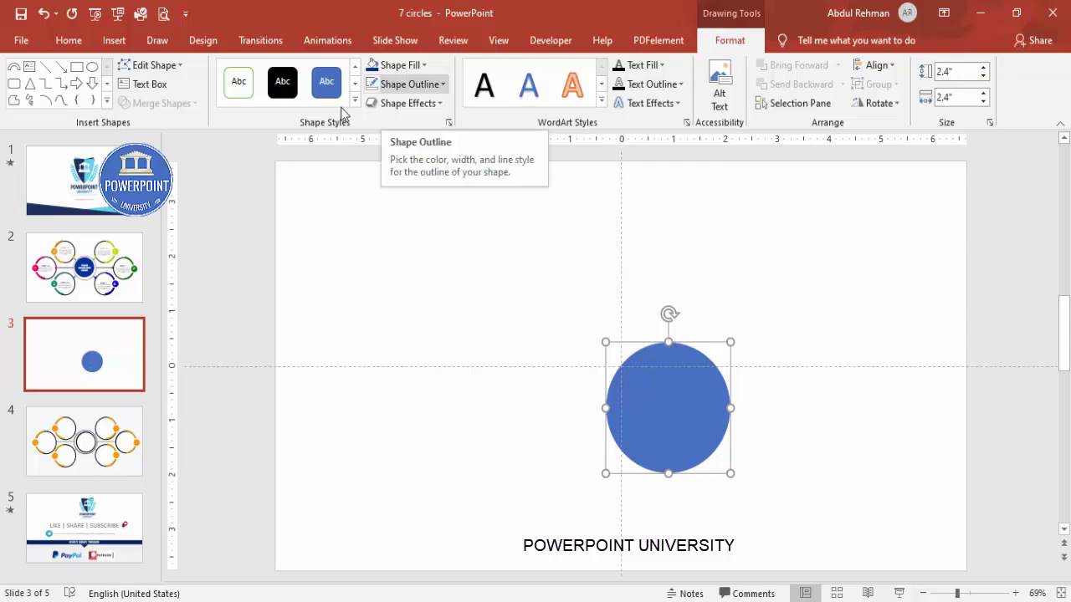
# Align the circle to the horizontal center and vertical middle of the slide.
pyautogui.click(875, 66)
pyautogui.click(892, 105)
pyautogui.press('Return')
pyautogui.press('Down')
pyautogui.press('Down')
pyautogui.press('Down')
pyautogui.press('Down')
pyautogui.press('Return')
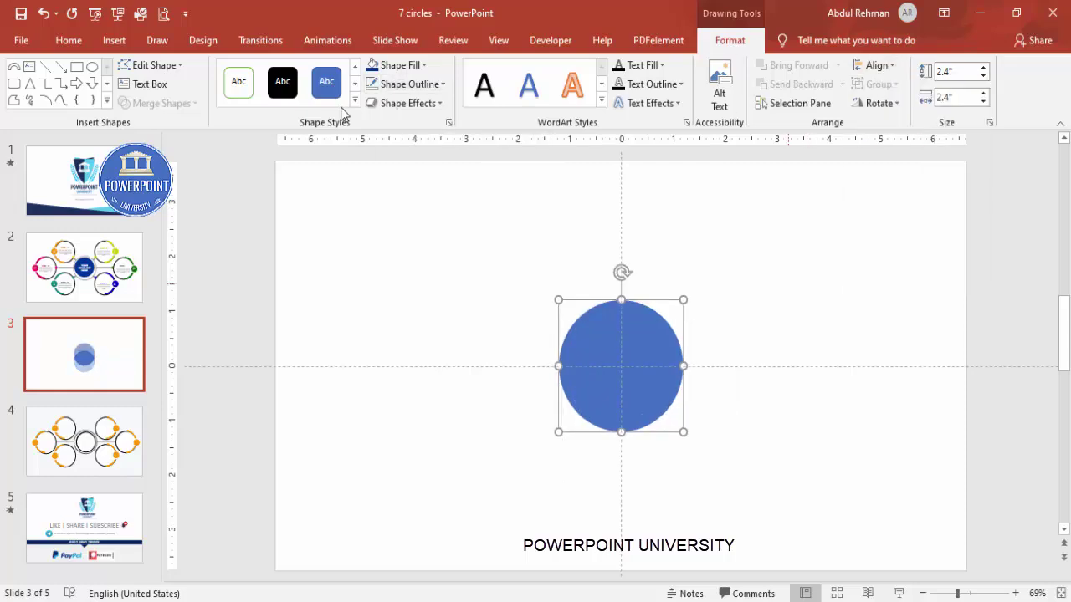
# Fill the centered circle with a light gray theme color.
pyautogui.hotkey('shift', 'Tab')
pyautogui.hotkey('shift', 'Tab')
pyautogui.hotkey('shift', 'Tab')
pyautogui.hotkey('shift', 'Tab')
pyautogui.hotkey('shift', 'Tab')
pyautogui.hotkey('shift', 'Tab')
pyautogui.hotkey('shift', 'Tab')
pyautogui.hotkey('shift', 'Tab')
pyautogui.hotkey('shift', 'Tab')
pyautogui.press('Return')
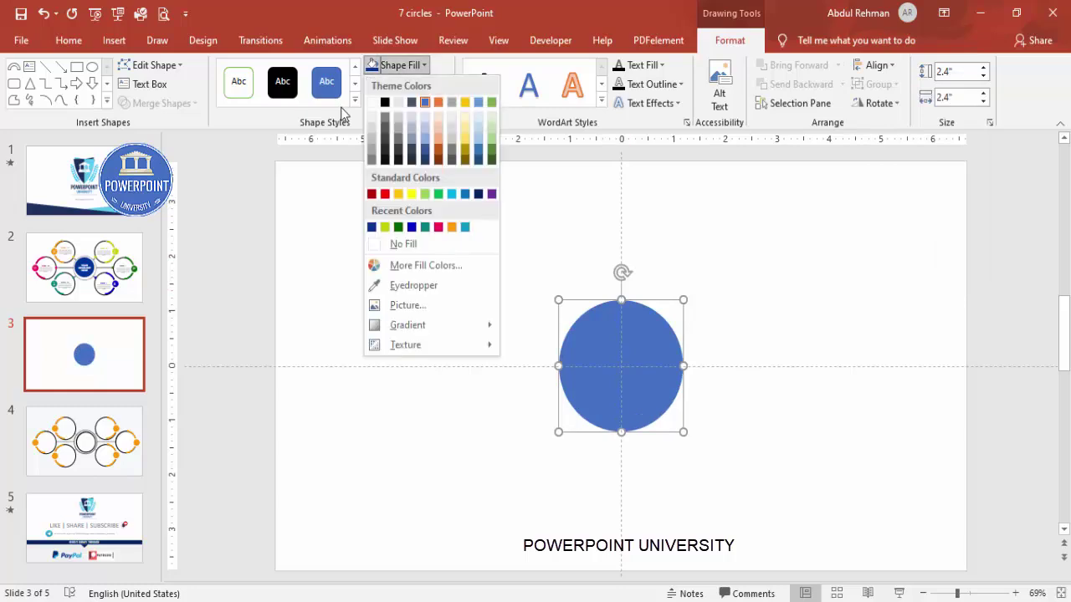
pyautogui.press('Down')
pyautogui.press('Return')
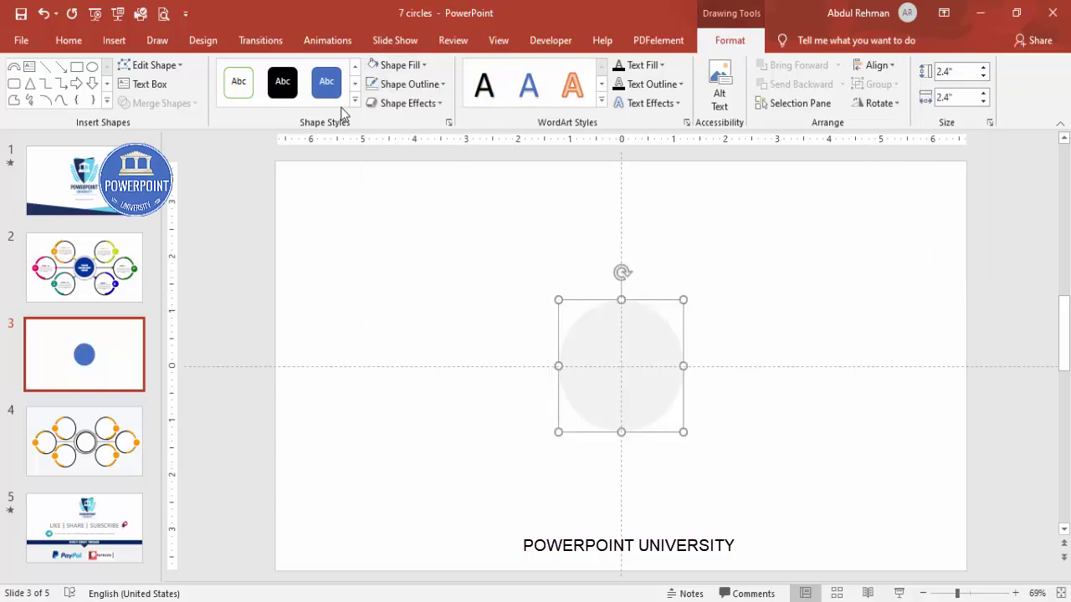
# Give the light gray circle a black outline.
pyautogui.press('Down')
pyautogui.press('Down')
pyautogui.press('Up')
pyautogui.press('Return')
pyautogui.press('Down')
pyautogui.press('Return')
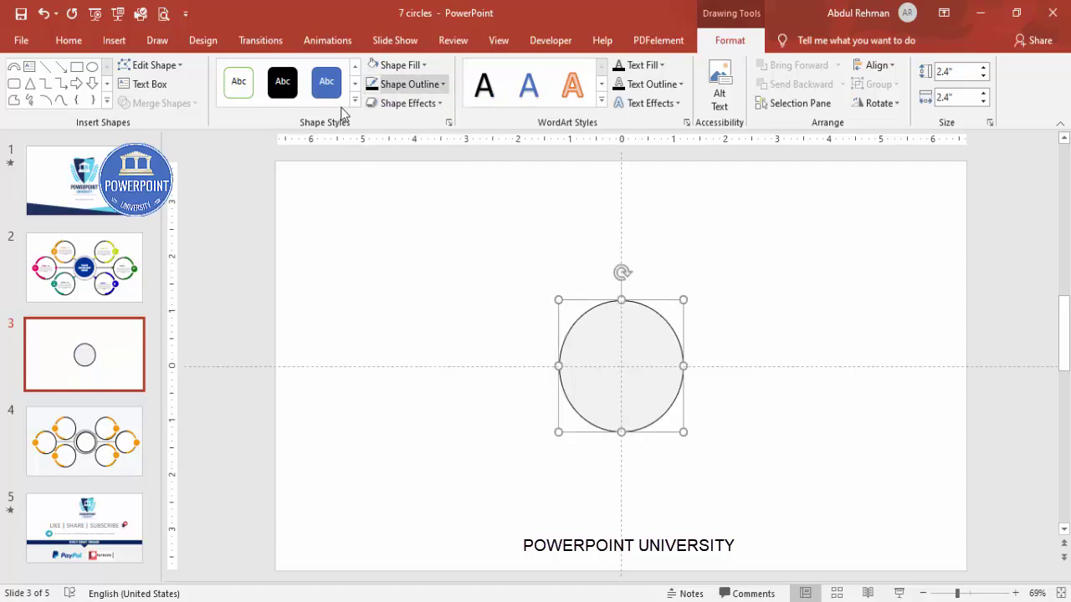
# Increase the weight of the circle's black outline and deselect the circle.
pyautogui.press('Return')
pyautogui.press('Down')
pyautogui.press('Down')
pyautogui.press('Down')
pyautogui.press('Down')
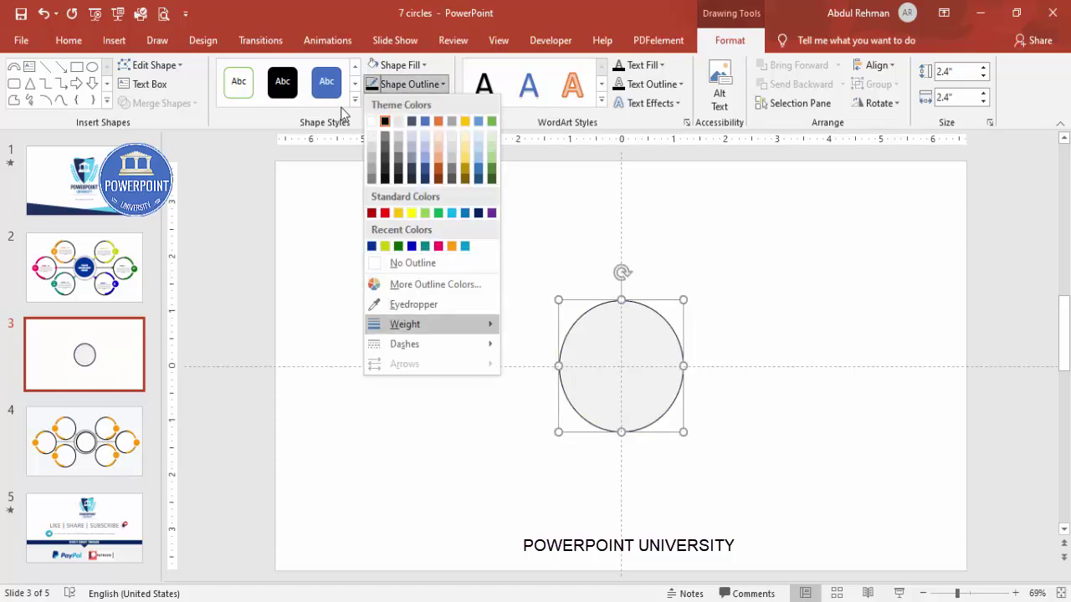
pyautogui.press('Right')
pyautogui.press('Down')
pyautogui.press('Down')
pyautogui.press('Return')
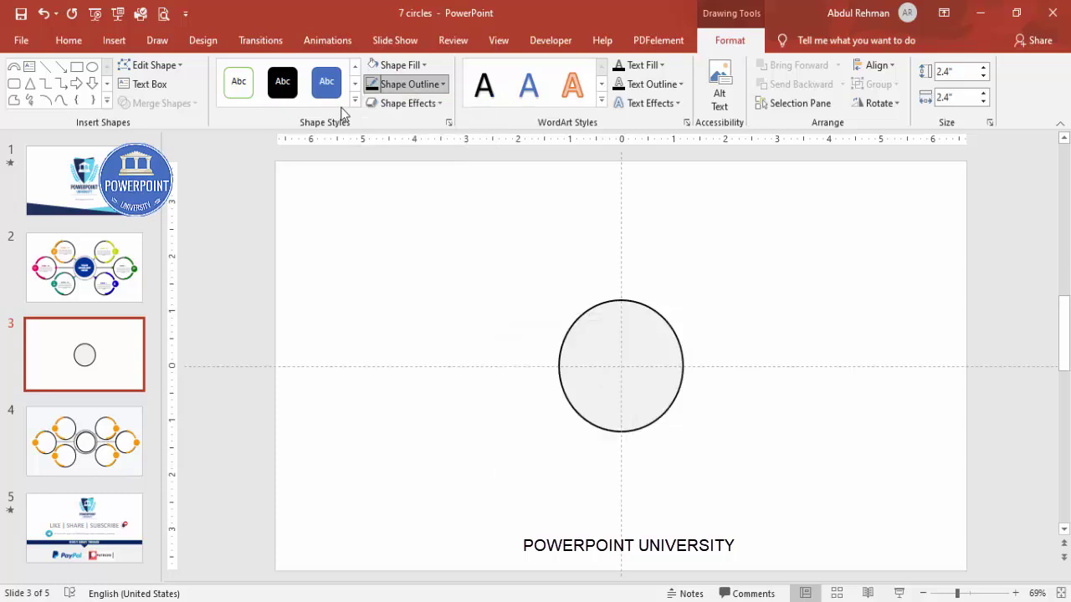
pyautogui.press('Escape')
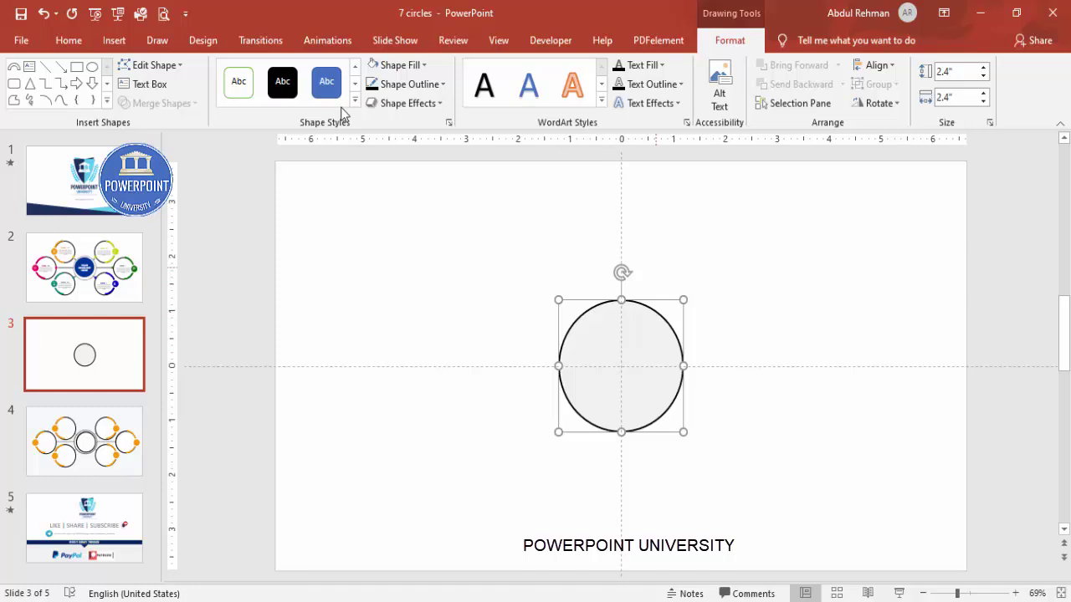
pyautogui.press('Escape')
pyautogui.scroll(-1, 341, 113)
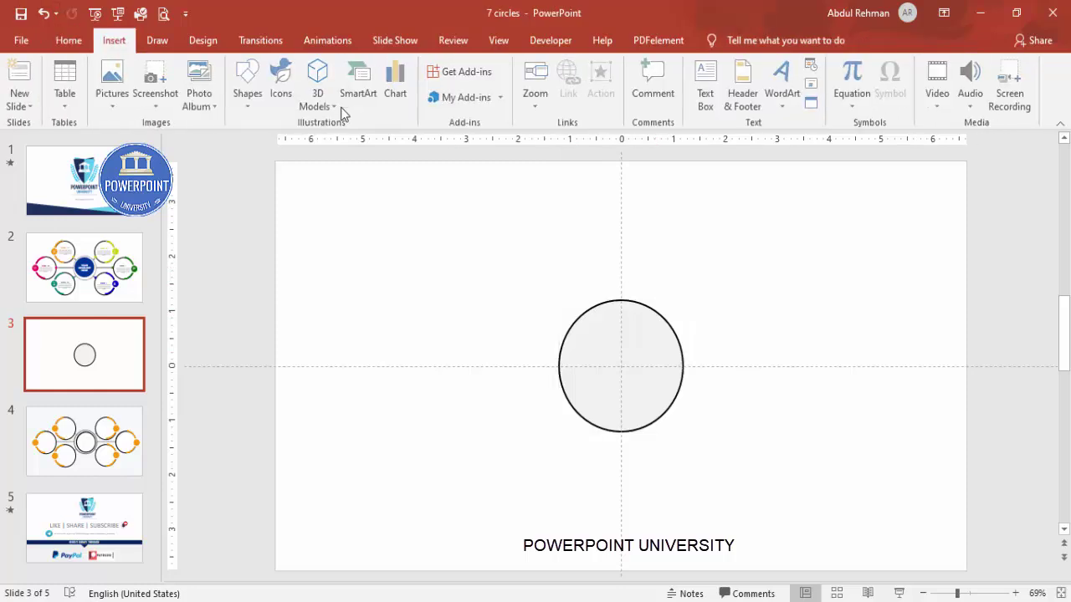
# Insert a Block Arc from the basic shapes and remove its outline.
pyautogui.hotkey('alt', 'n')
pyautogui.press('s')
pyautogui.press('h')
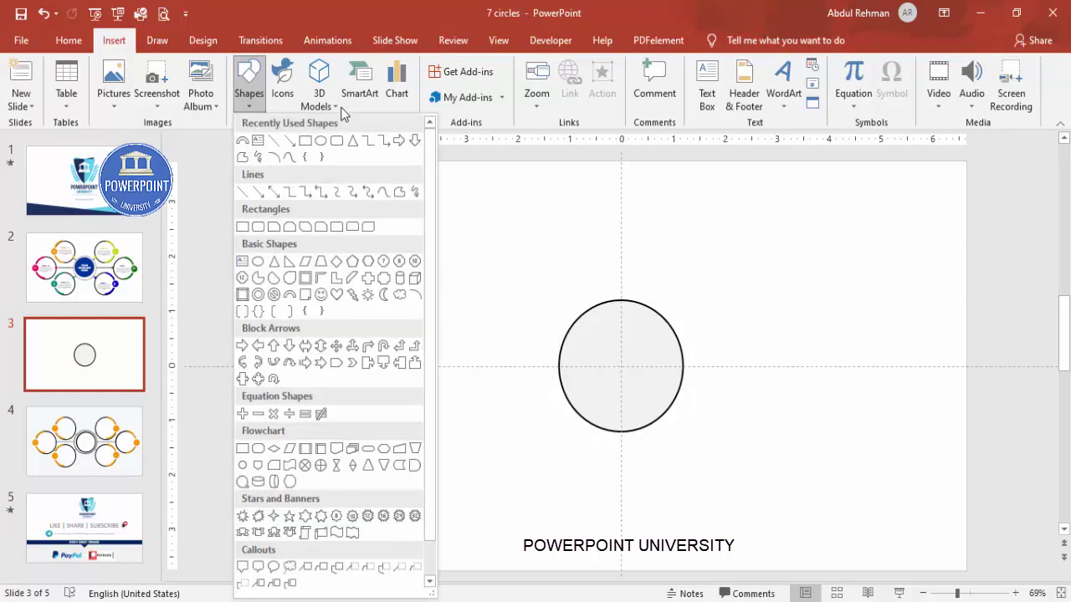
pyautogui.press('Down')
pyautogui.press('Down')
pyautogui.press('Right')
pyautogui.press('Down')
pyautogui.press('Down')
pyautogui.press('Right')
pyautogui.press('Right')
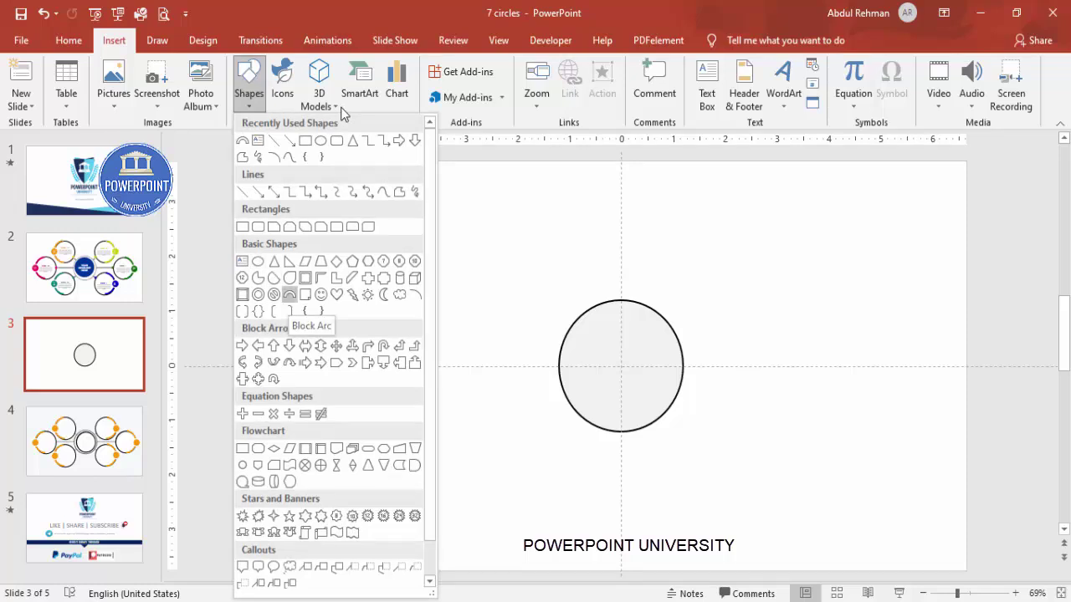
pyautogui.press('Return')
pyautogui.hotkey('ctrl', 'Return')
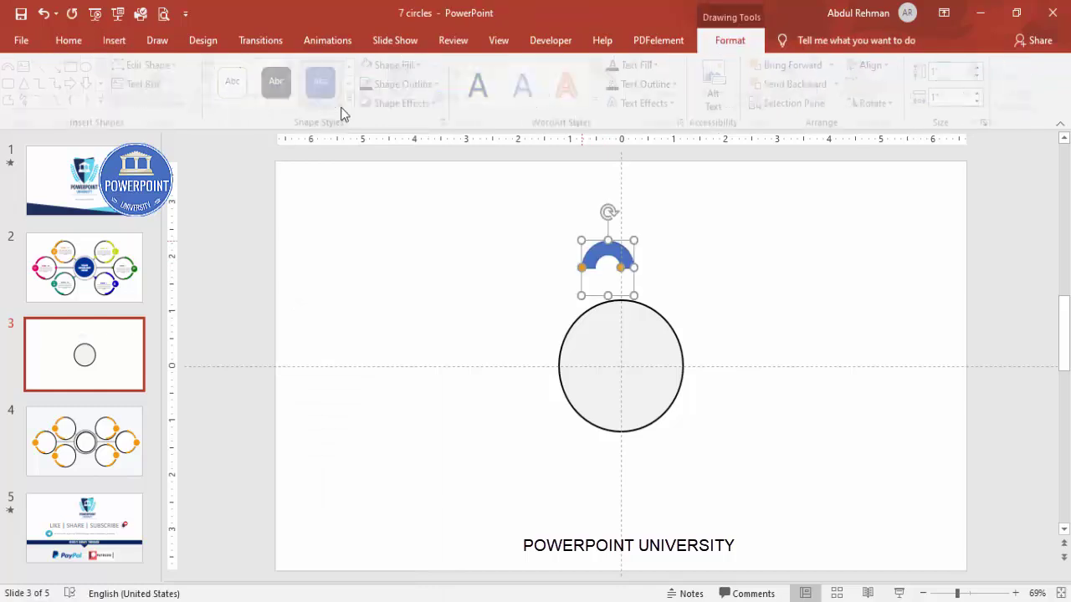
pyautogui.click(407, 84)
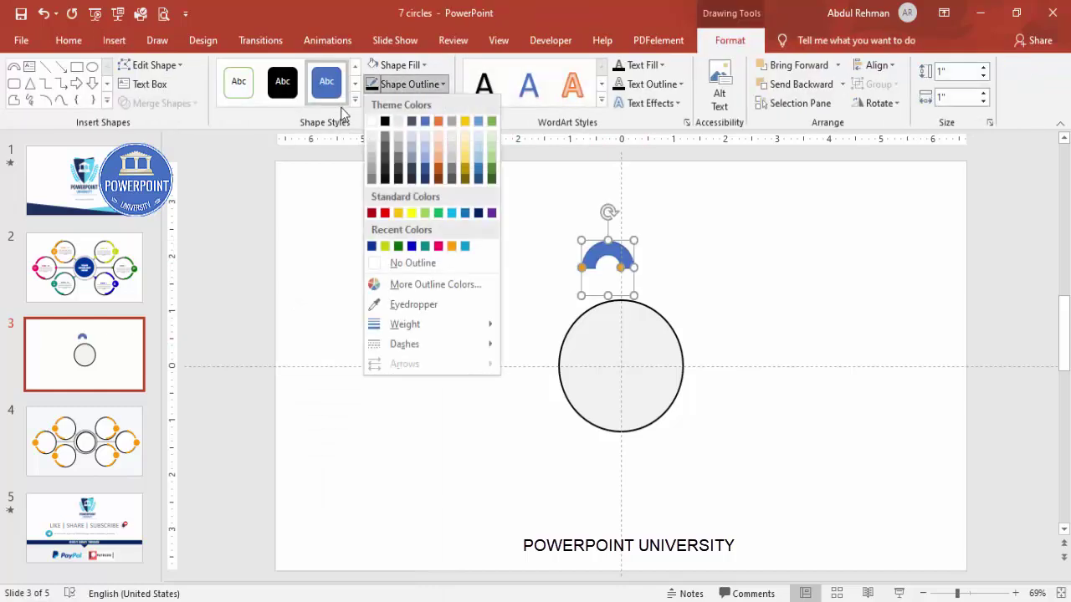
pyautogui.click(412, 262)
# Set the block arc's height and width to 2.5" and thin its band to a narrow ring segment.
pyautogui.hotkey('alt', 'j')
pyautogui.write('dh')
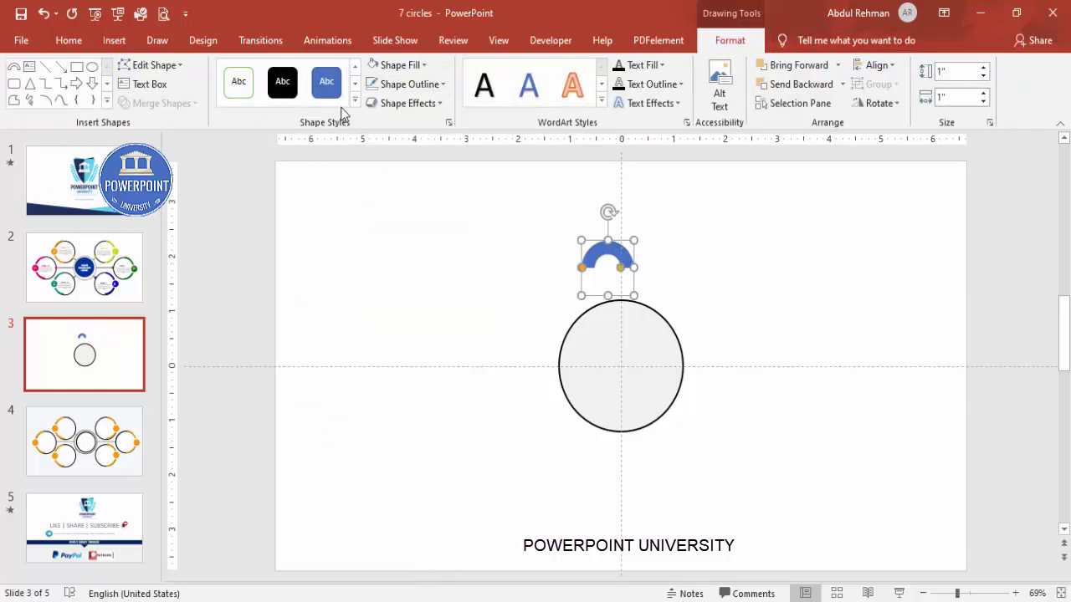
pyautogui.write('2.5')
pyautogui.press('Tab')
pyautogui.write('2.5')
pyautogui.press('Return')
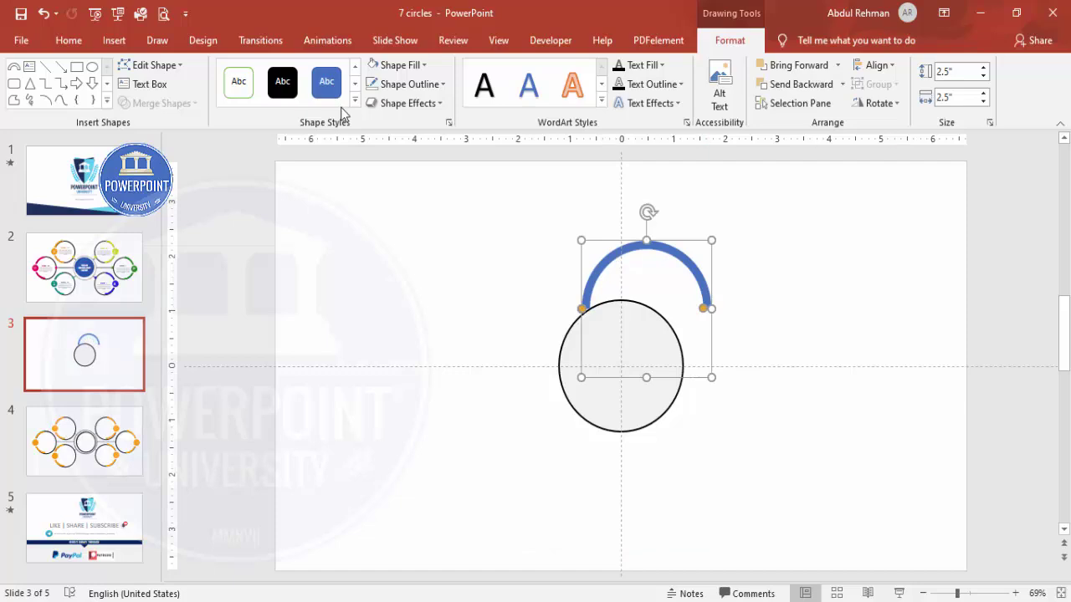
# Rotate the block arc left by 90°.
pyautogui.click(877, 104)
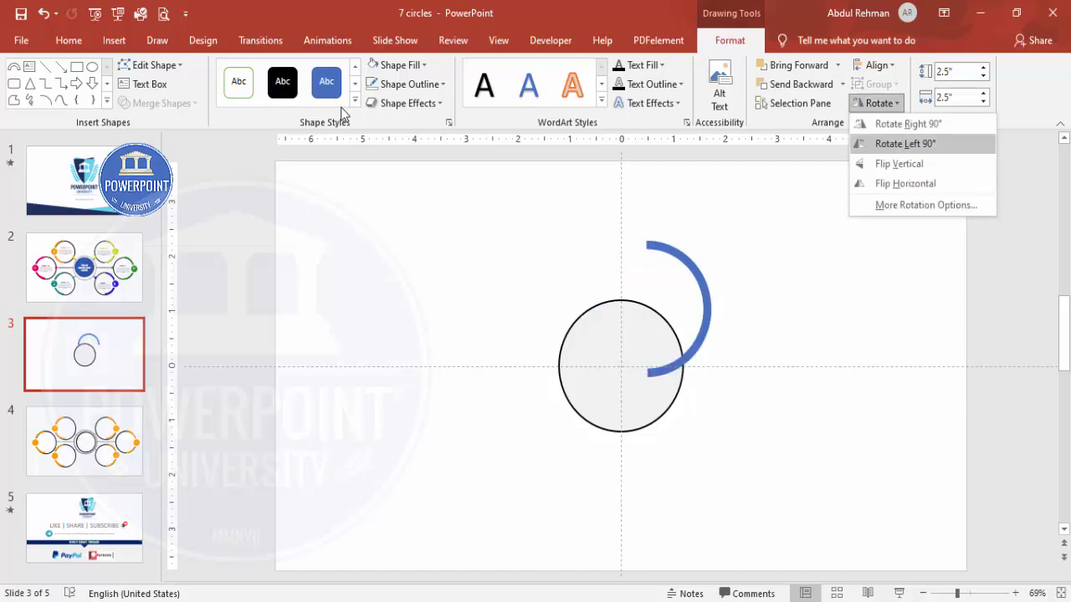
pyautogui.press('Up')
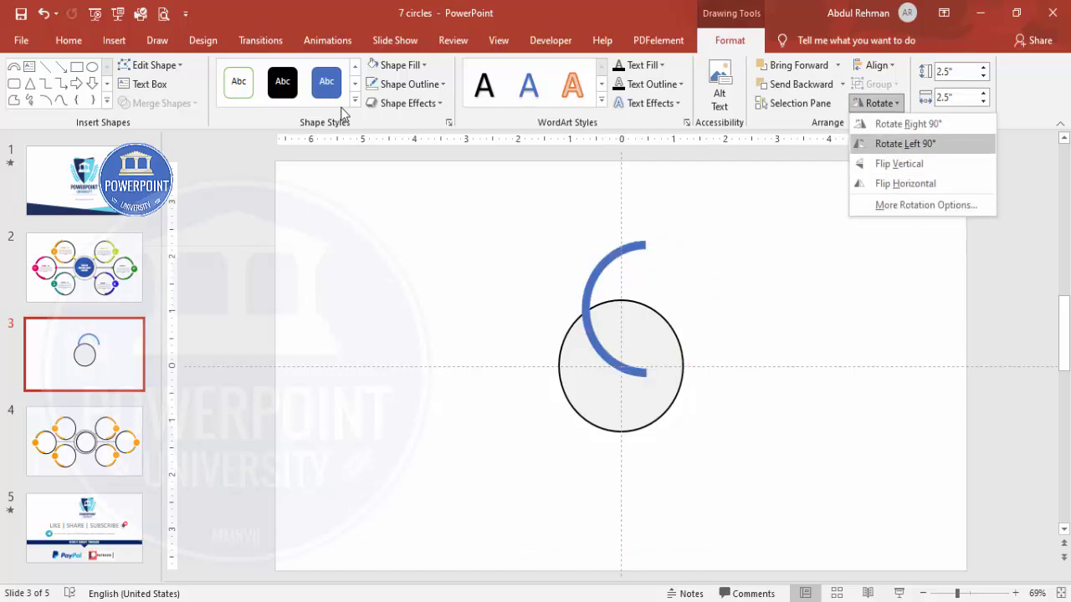
pyautogui.press('Return')
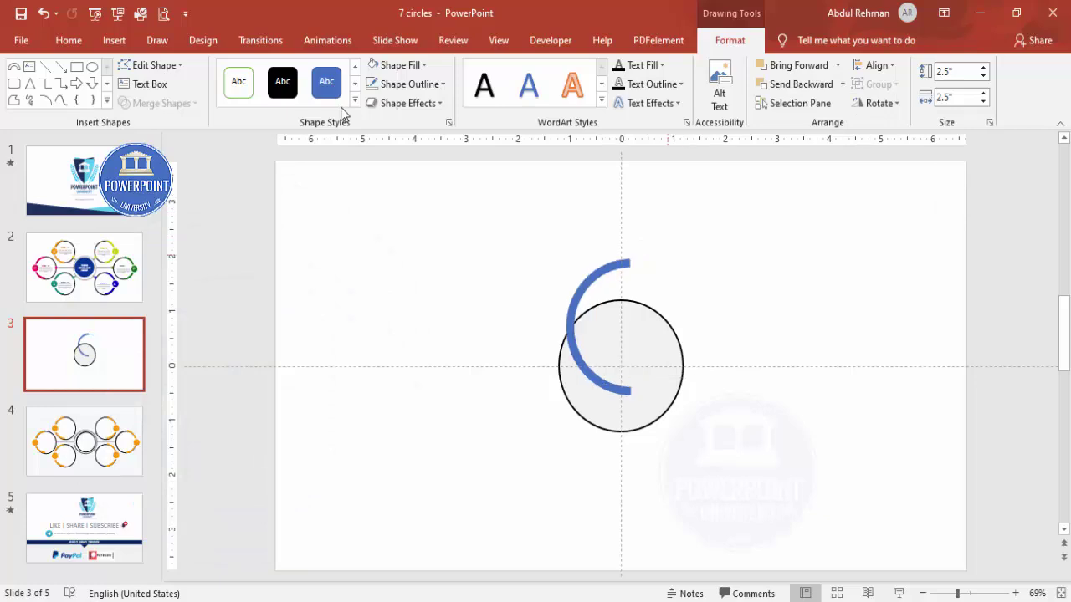
# Move the block arc so it wraps around the left half of the gray circle, fine-tuning its vertical position.
pyautogui.moveTo(667, 255); pyautogui.dragTo(650, 292)
pyautogui.hotkey('ctrl', 'Down')
pyautogui.hotkey('ctrl', 'Down')
pyautogui.hotkey('ctrl', 'Up')
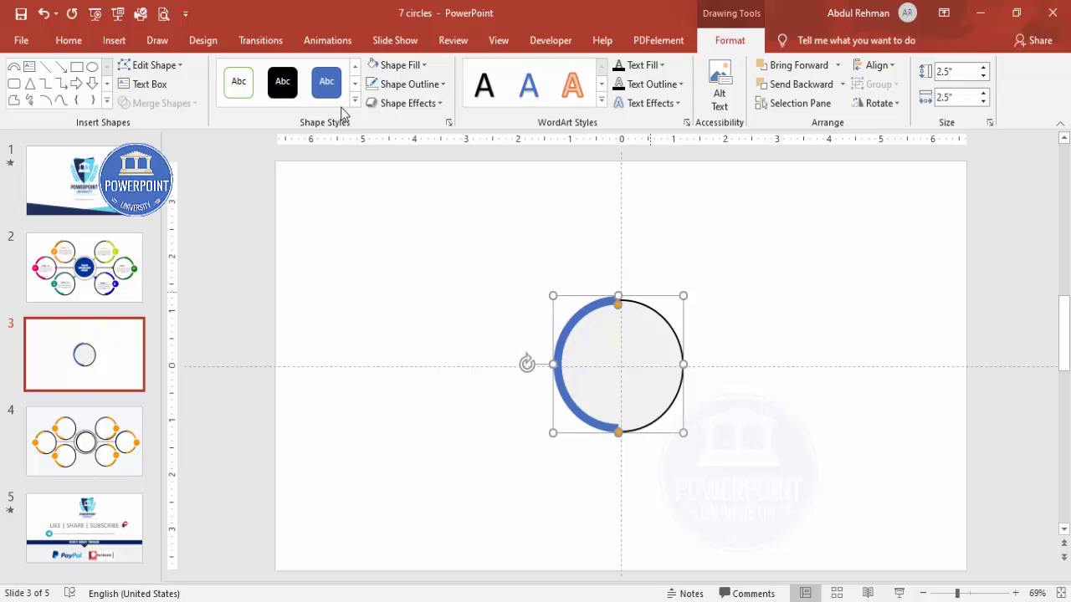
pyautogui.press('Escape')
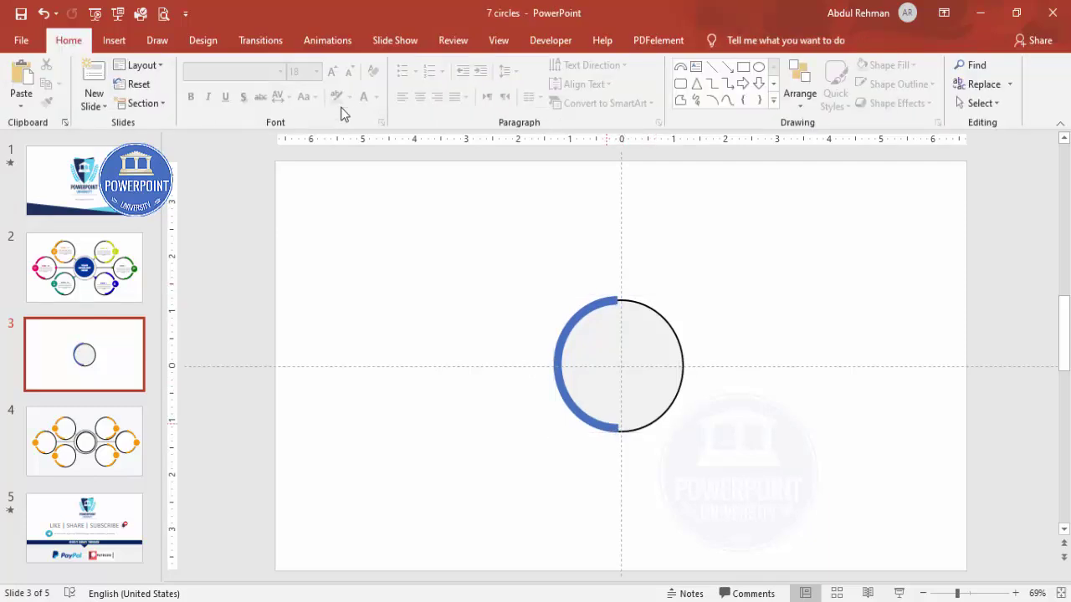
pyautogui.hotkey('ctrl', 'z')
pyautogui.hotkey('ctrl', 'z')
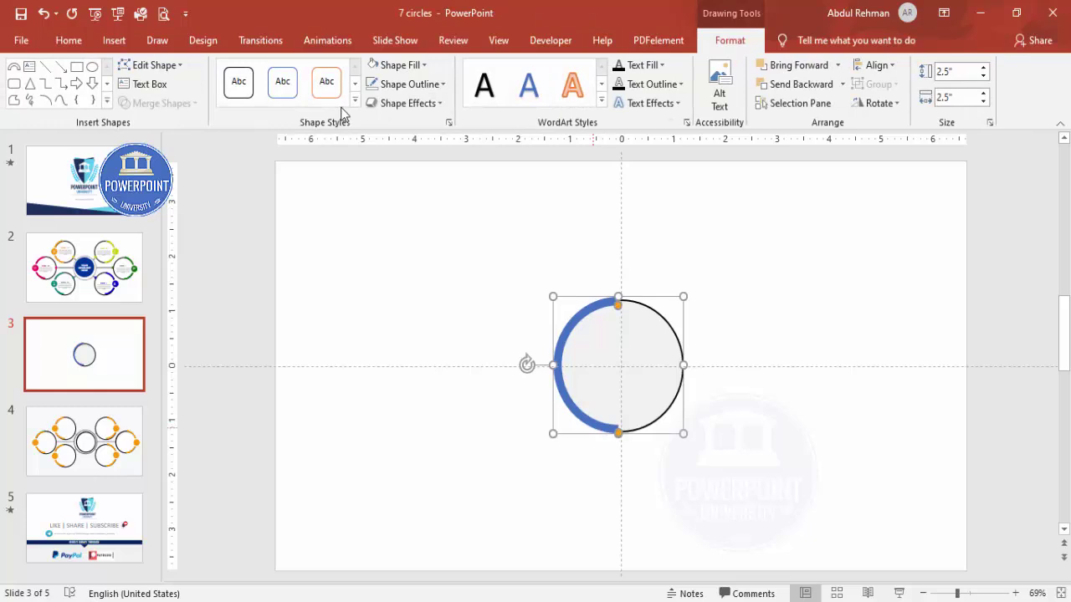
pyautogui.hotkey('ctrl', 'y')
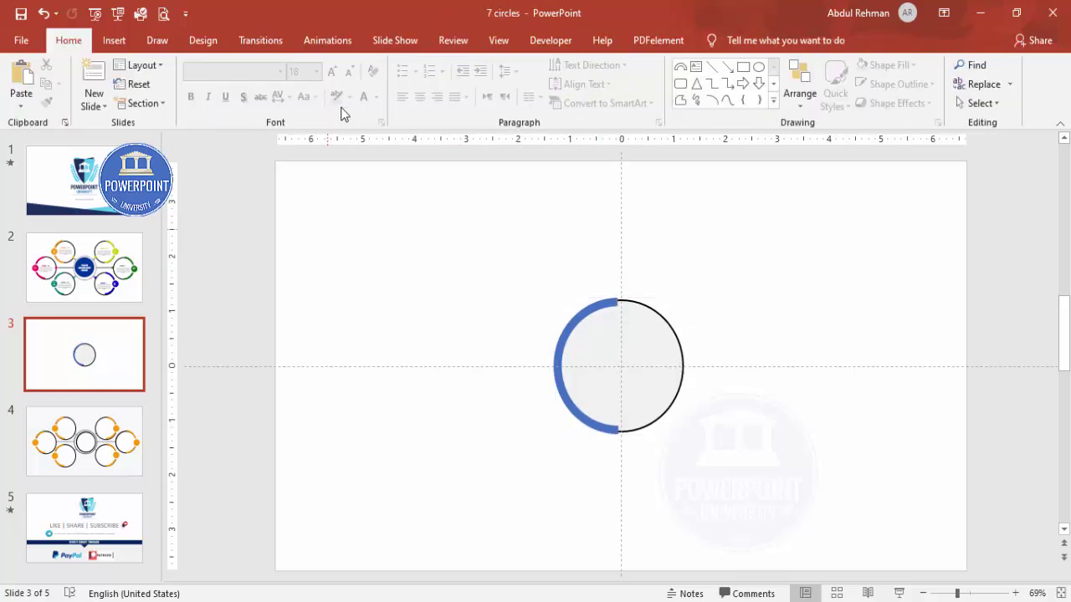
# Insert a small circle about 0.85" in diameter, centered on the blue arc's leftmost point on the horizontal guide.
pyautogui.hotkey('alt', 'n')
pyautogui.press('s')
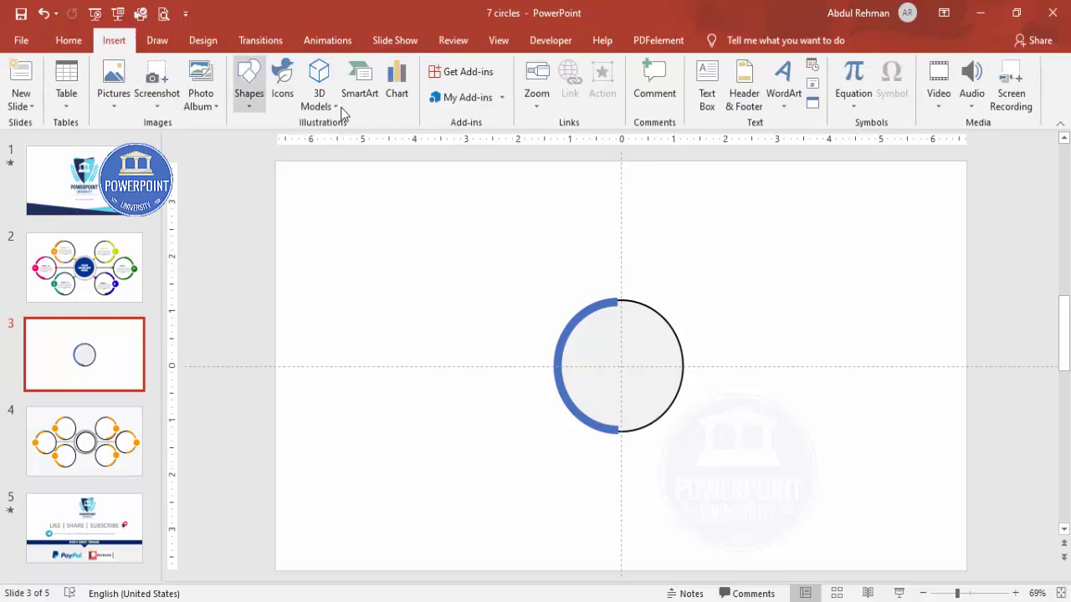
pyautogui.press('h')
pyautogui.press('Down')
pyautogui.press('Down')
pyautogui.press('Down')
pyautogui.press('Down')
pyautogui.press('Right')
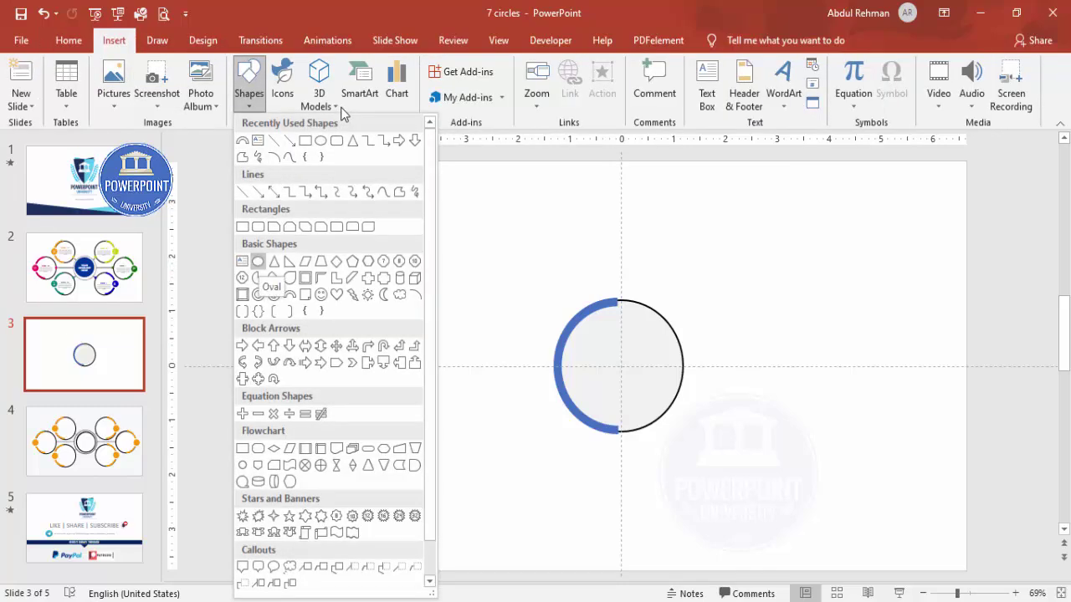
pyautogui.press('Return')
pyautogui.click(540, 354)
pyautogui.moveTo(566, 380)
pyautogui.mouseDown()
pyautogui.moveTo(533, 340)
pyautogui.moveTo(551, 359)
pyautogui.moveTo(540, 346)
pyautogui.mouseUp()
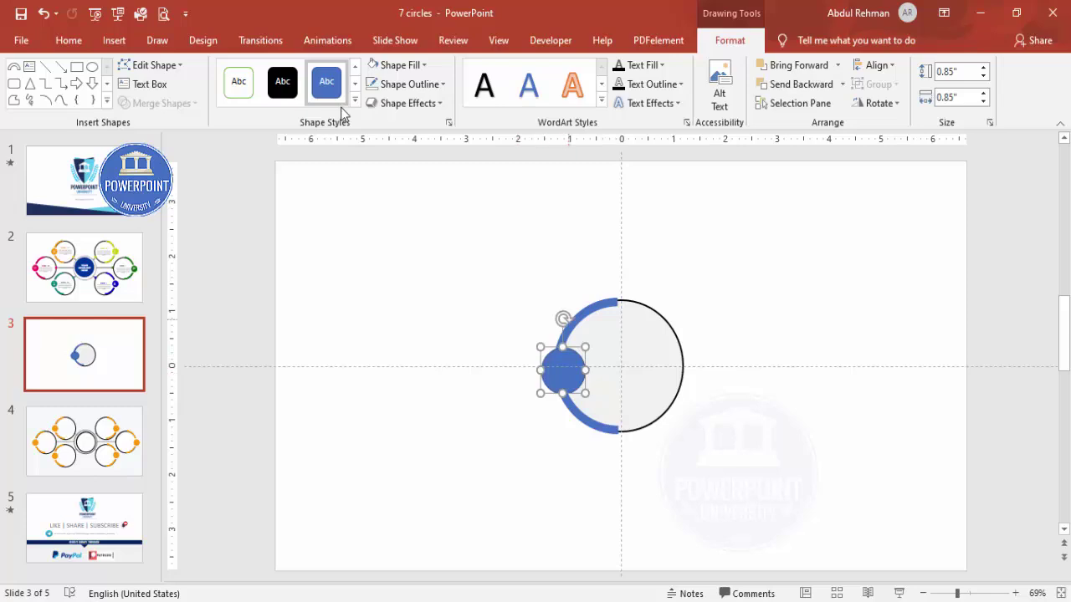
pyautogui.press('Left')
pyautogui.press('Up')
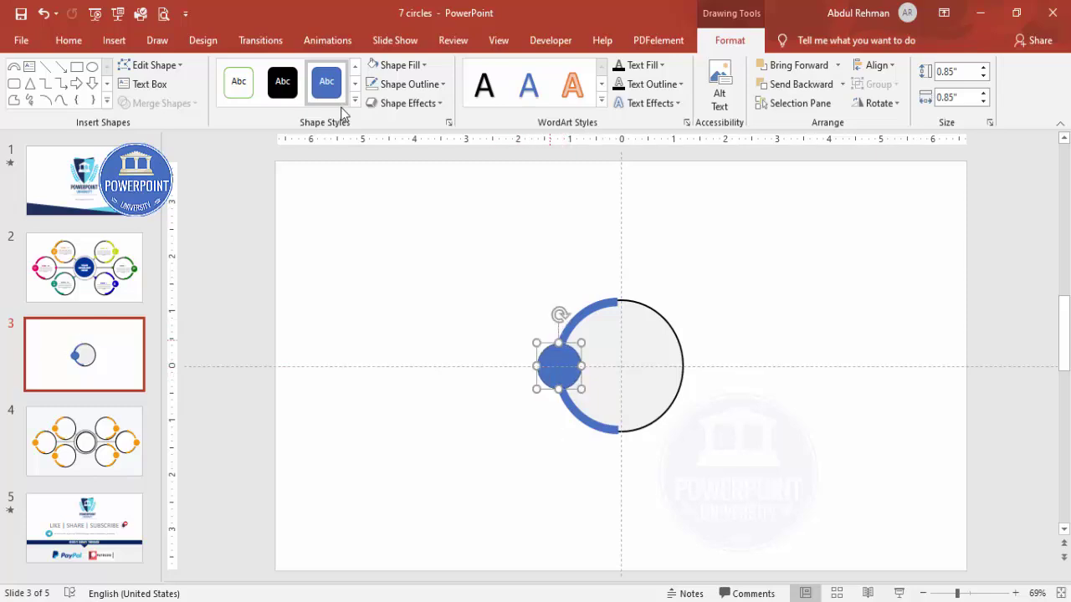
# Set the small circle's outline color to white.
pyautogui.click(412, 84)
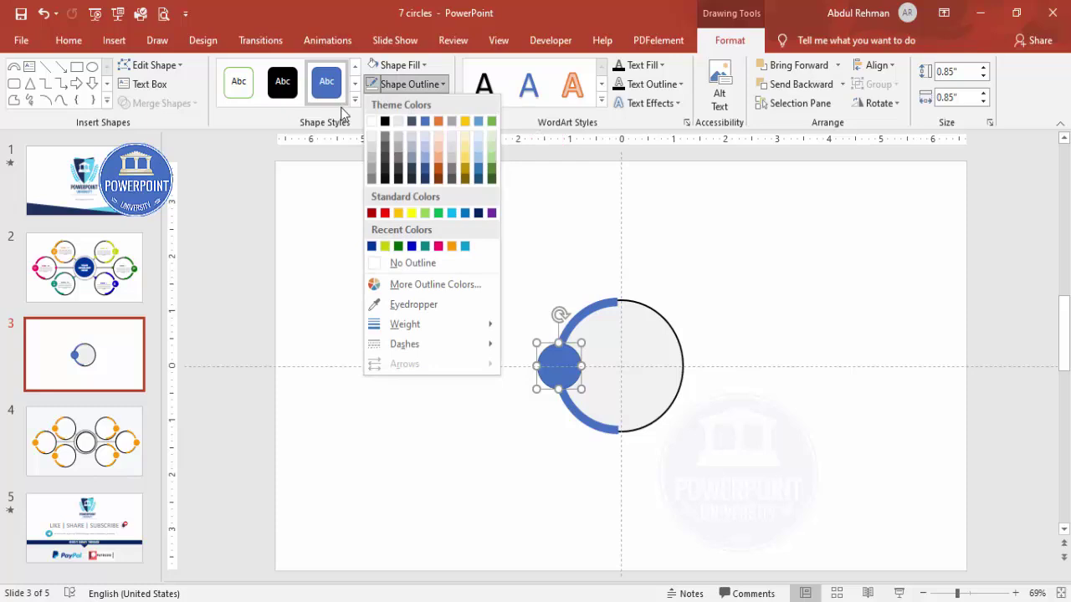
pyautogui.press('Down')
pyautogui.press('Down')
pyautogui.press('Down')
pyautogui.press('Up')
pyautogui.press('Up')
pyautogui.press('Up')
pyautogui.press('Up')
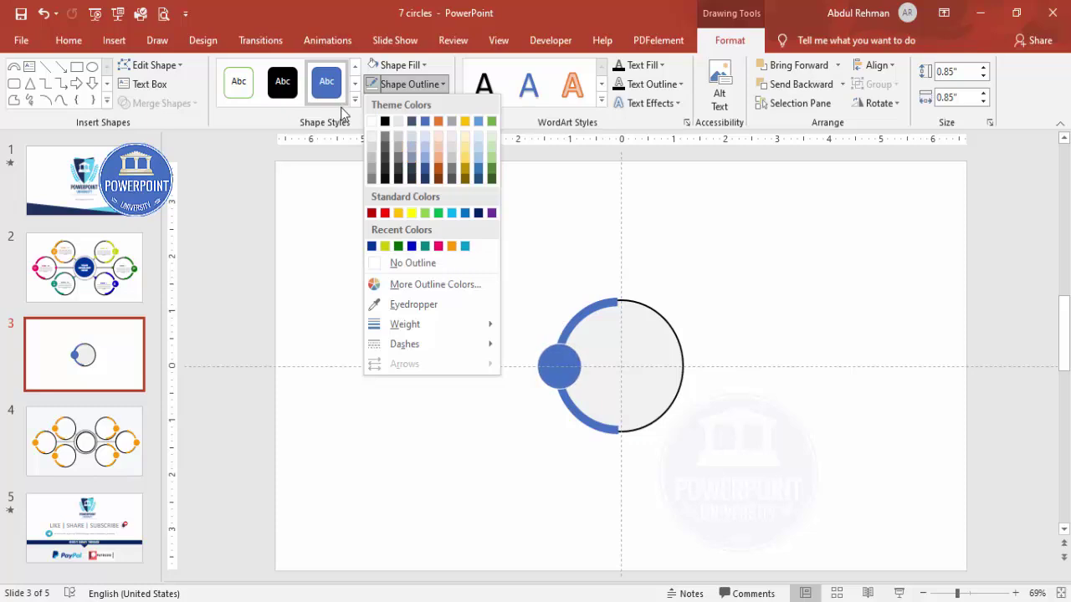
pyautogui.click(372, 121)
# Fill the small circle with the pink from the recent colors.
pyautogui.press('Up')
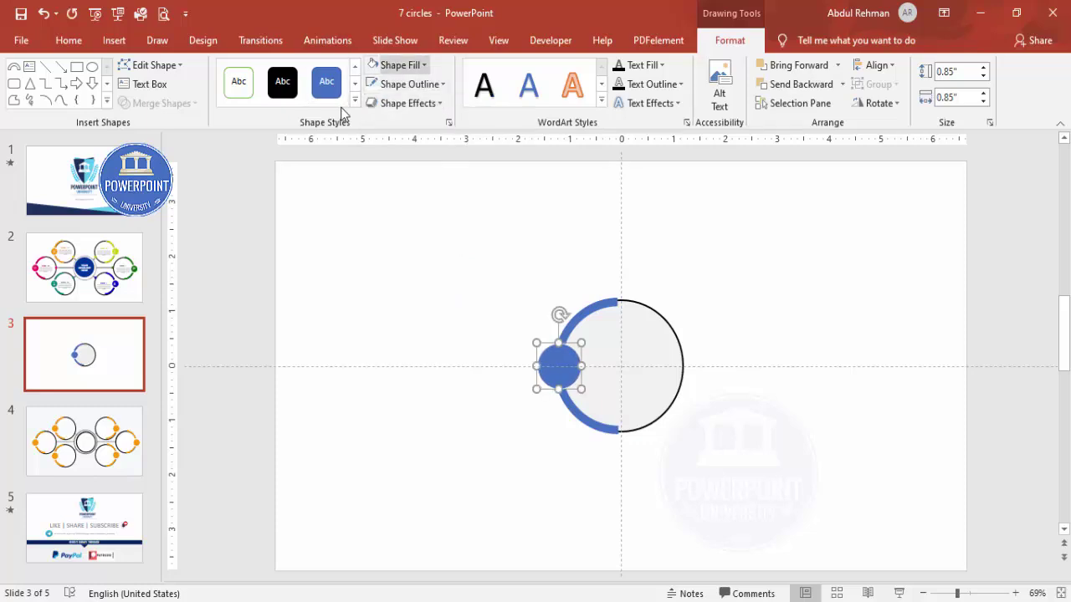
pyautogui.press('Return')
pyautogui.press('Down')
pyautogui.press('Down')
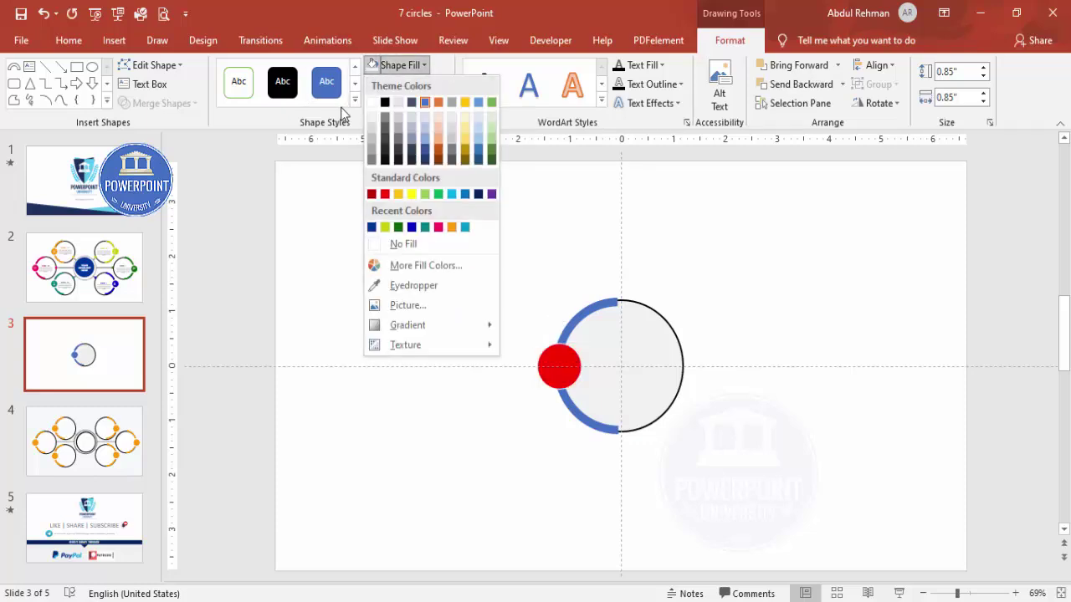
pyautogui.press('Down')
pyautogui.press('Return')
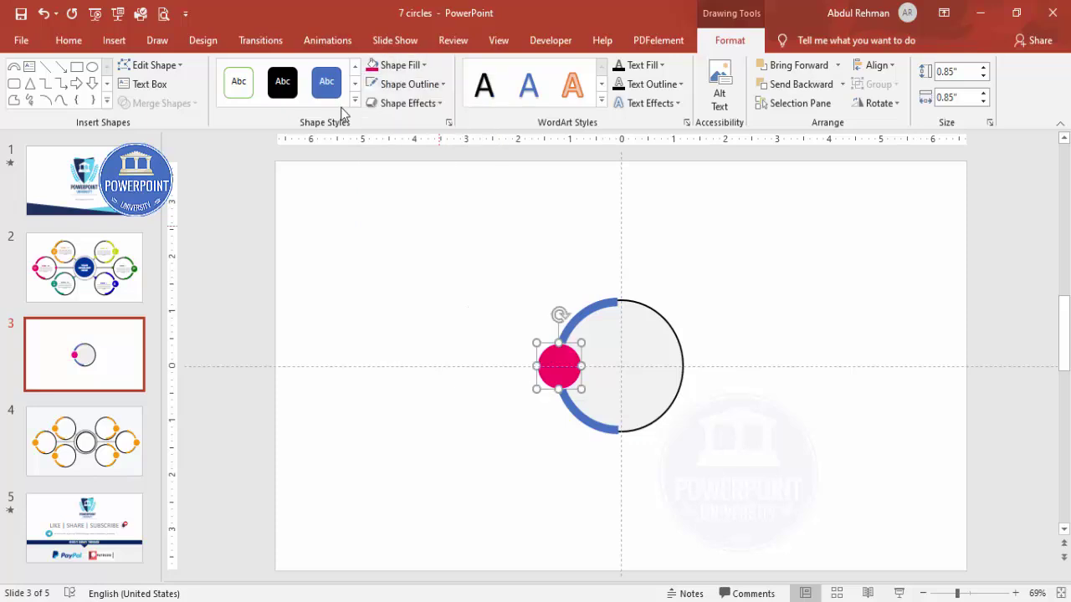
# Set the small pink circle's outline weight to 6 pt.
pyautogui.press('Down')
pyautogui.press('Return')
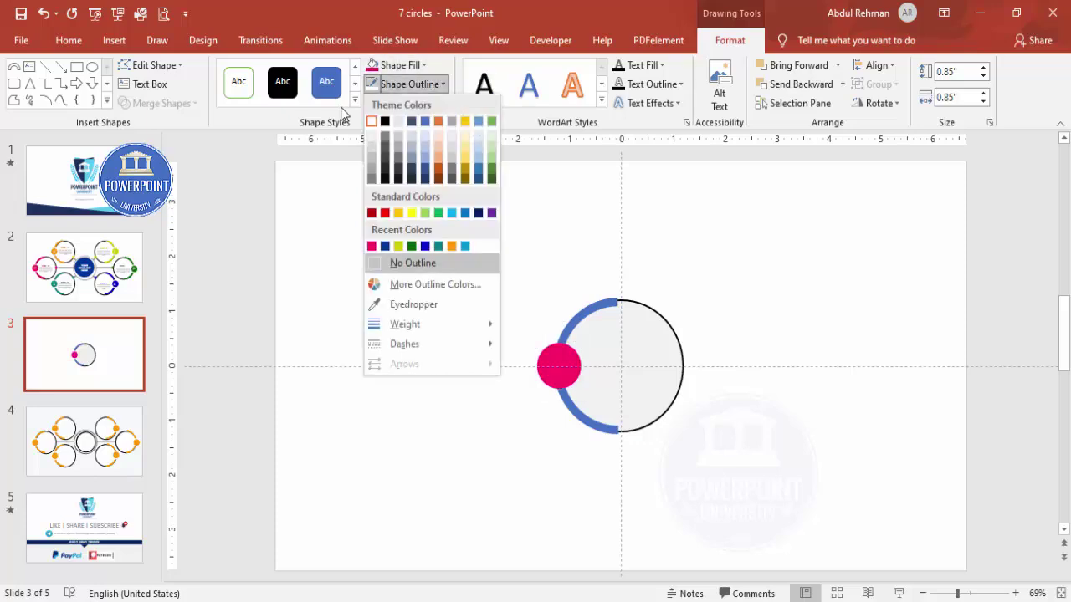
pyautogui.press('Down')
pyautogui.press('Down')
pyautogui.press('Down')
pyautogui.press('Right')
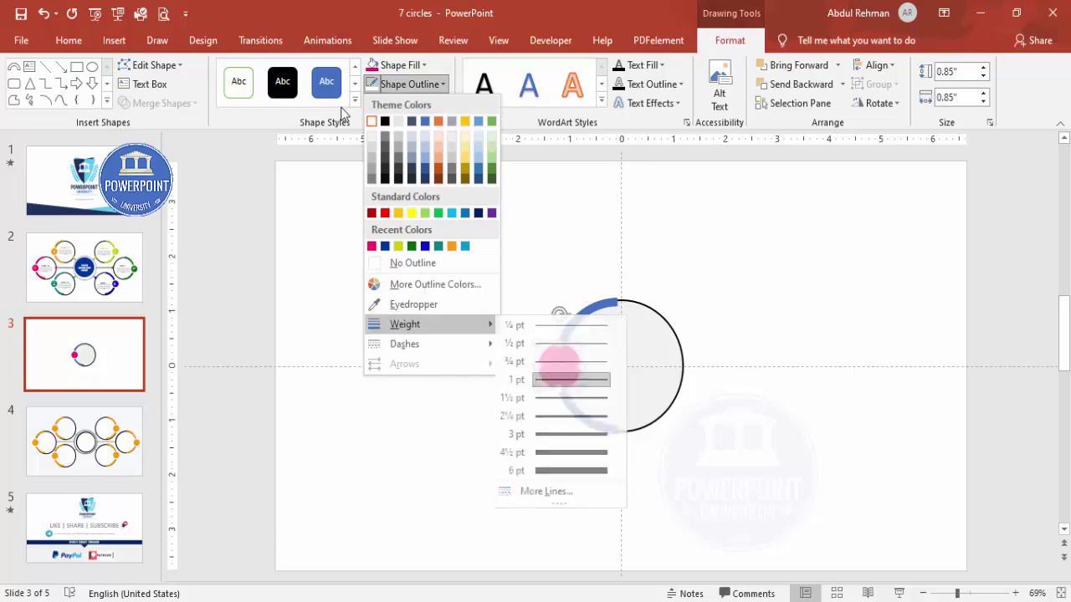
pyautogui.press('Down')
pyautogui.press('Down')
pyautogui.press('Down')
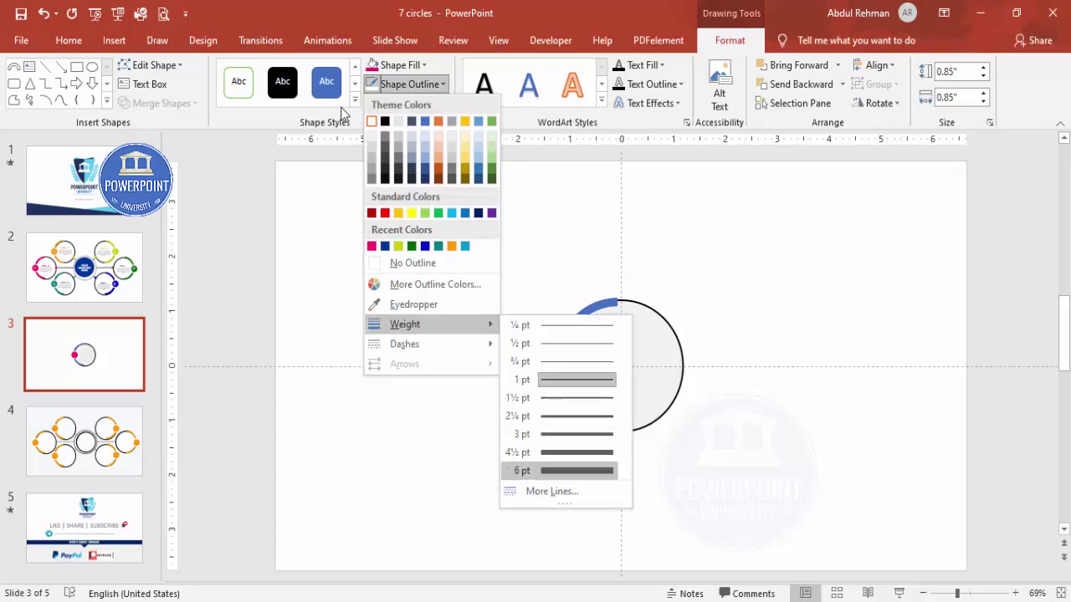
pyautogui.press('Return')
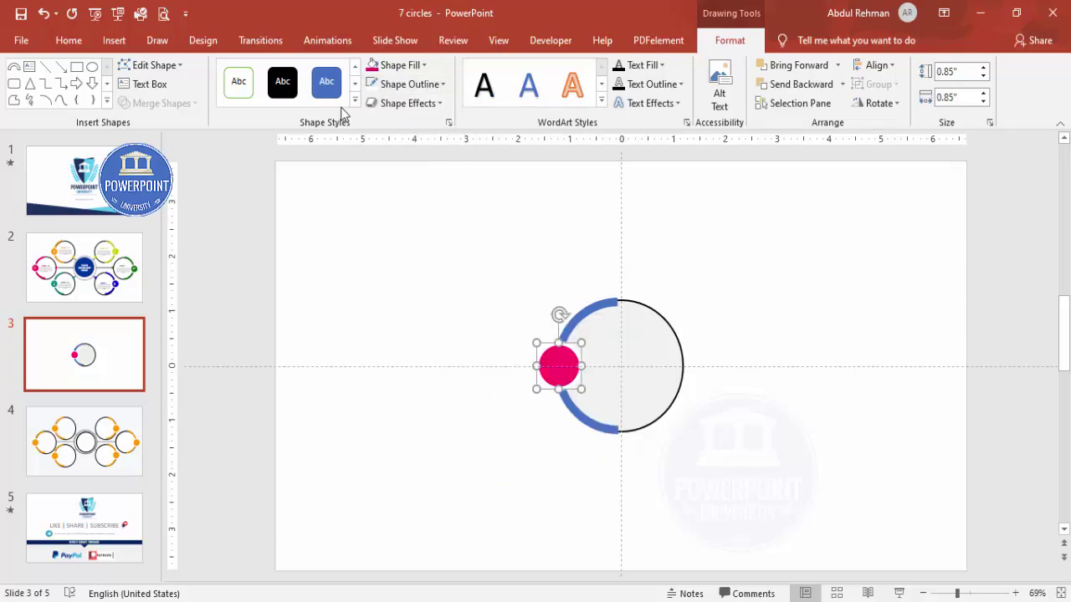
# Apply an outer shadow effect to the small pink circle.
pyautogui.hotkey('alt', 'j')
pyautogui.press('d')
pyautogui.press('s')
pyautogui.press('e')
pyautogui.press('Down')
pyautogui.press('Down')
pyautogui.press('Right')
pyautogui.press('Down')
pyautogui.press('Left')
pyautogui.press('Return')
pyautogui.press('Escape')
pyautogui.press('Tab')
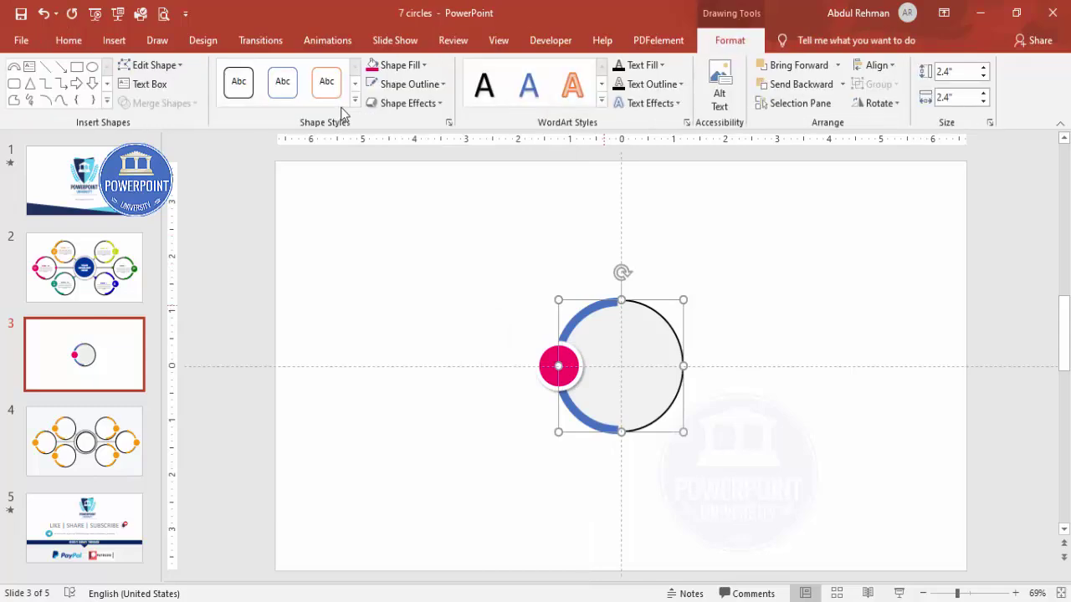
pyautogui.click(373, 66)
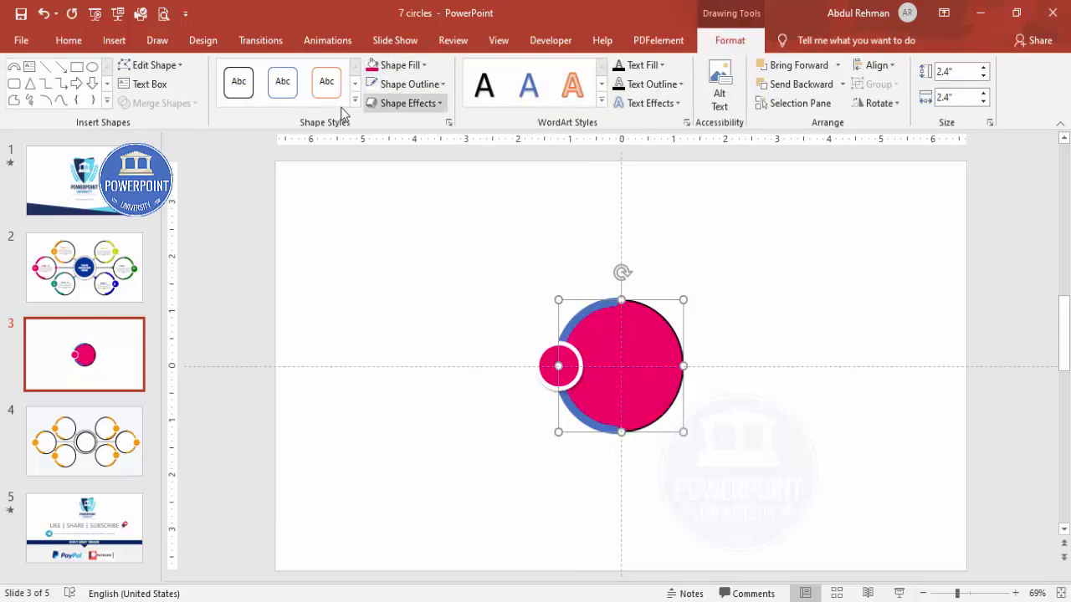
pyautogui.hotkey('ctrl', 'z')
# Fill the block arc with the same pink as the small circle and deselect it.
pyautogui.press('Tab')
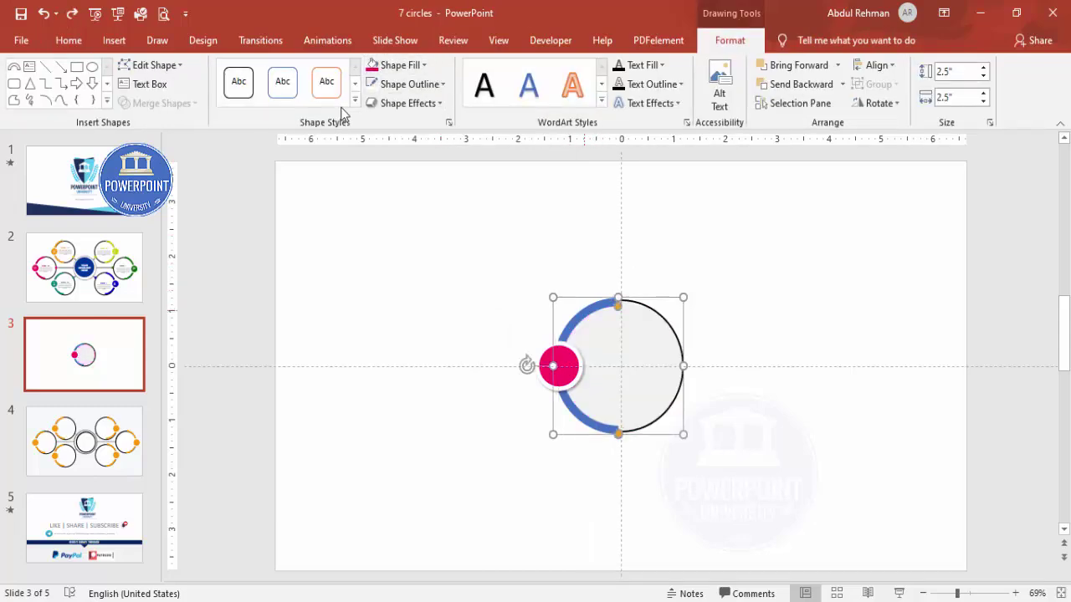
pyautogui.click(372, 66)
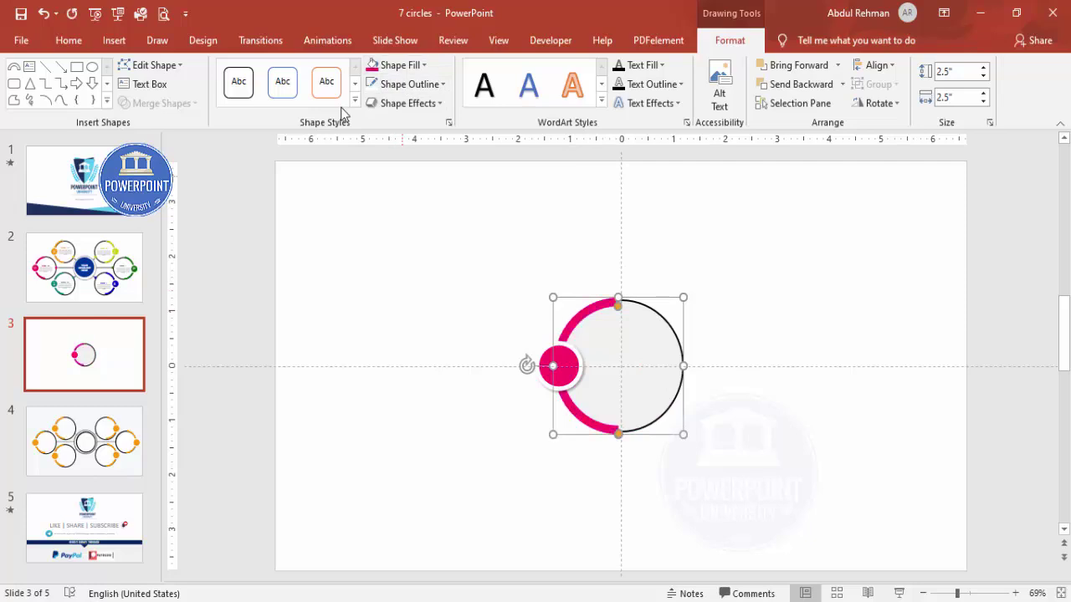
pyautogui.click(412, 206)
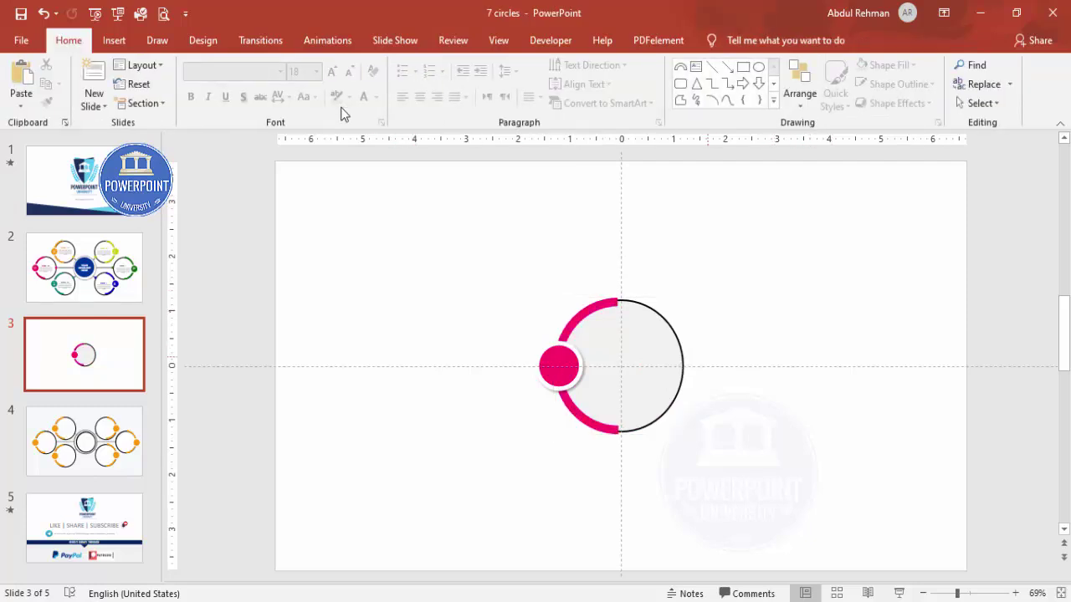
# Insert a text box in the upper part of the gray circle reading "TITLE HERE".
pyautogui.hotkey('alt', 'n')
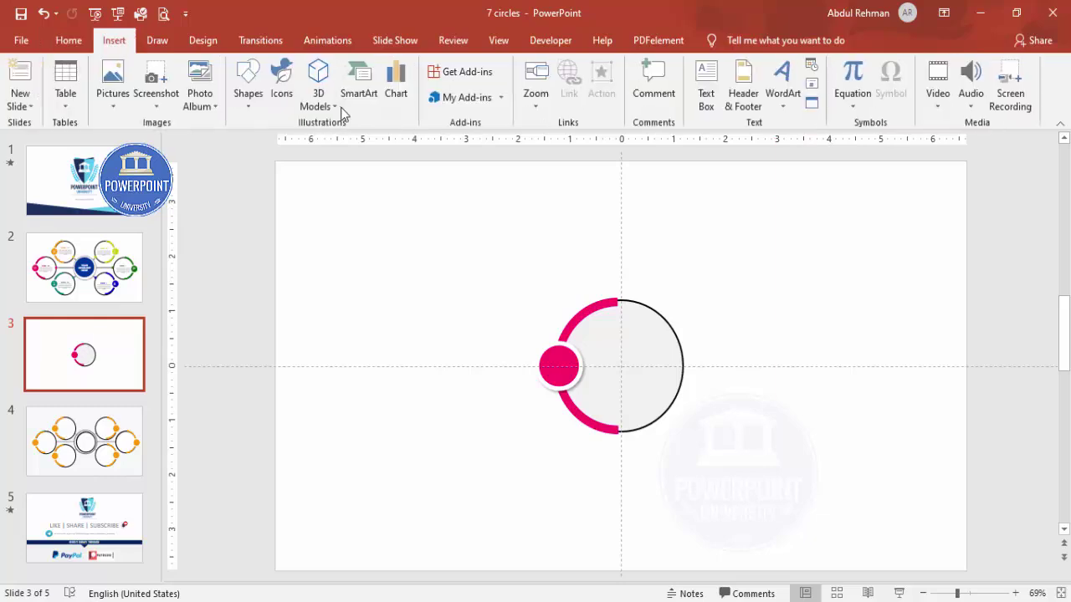
pyautogui.press('x')
pyautogui.moveTo(579, 332); pyautogui.dragTo(654, 352)
pyautogui.write('TITLE HERE')
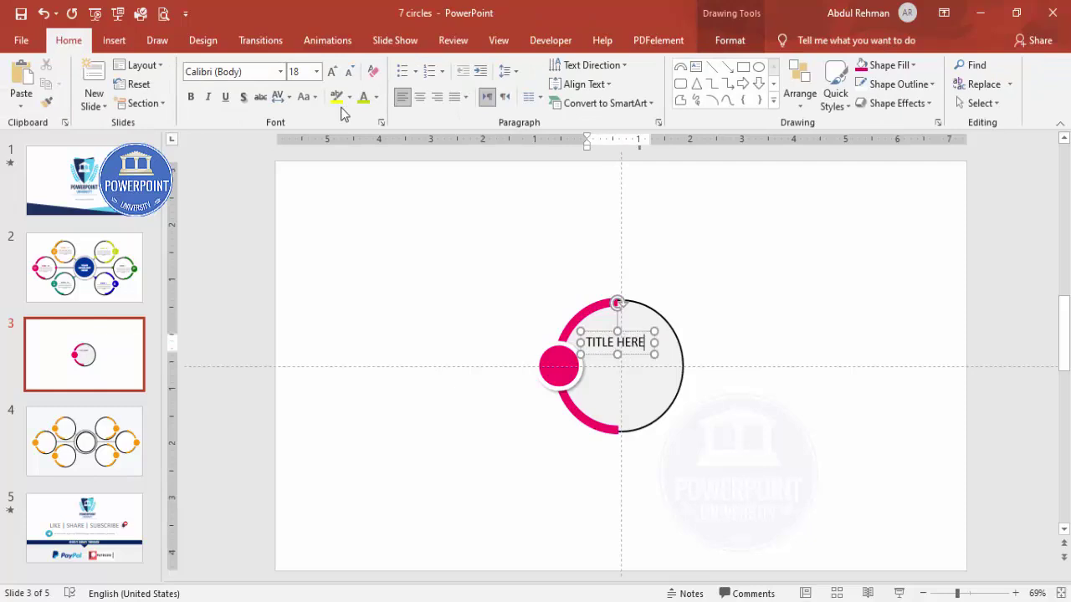
pyautogui.press('Escape')
# Format the title text as centered, bold, 16 pt and pink.
pyautogui.hotkey('ctrl', 'e')
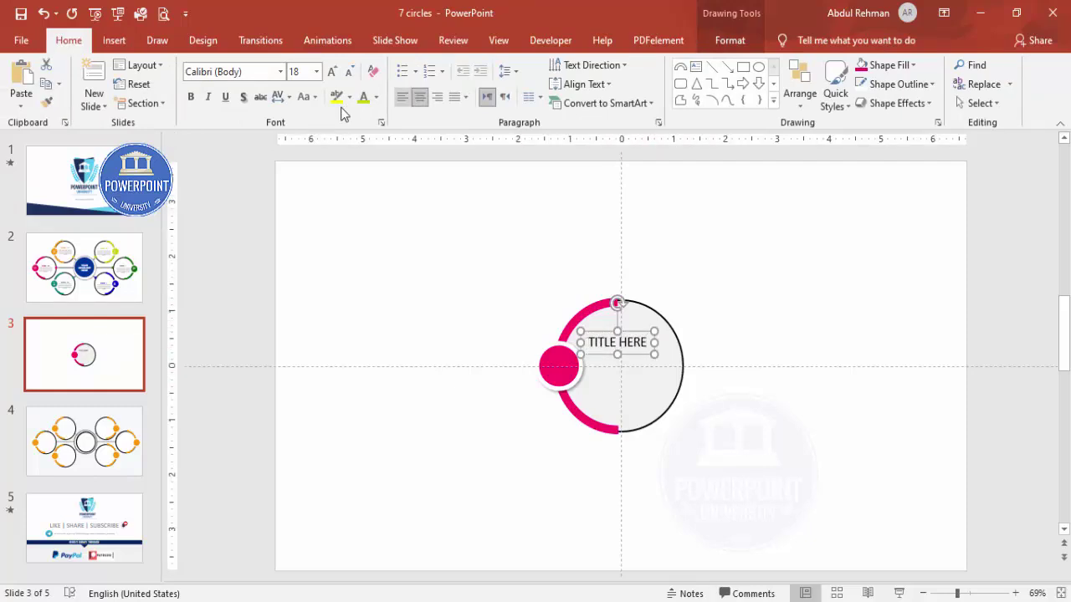
pyautogui.hotkey('ctrl', 'b')
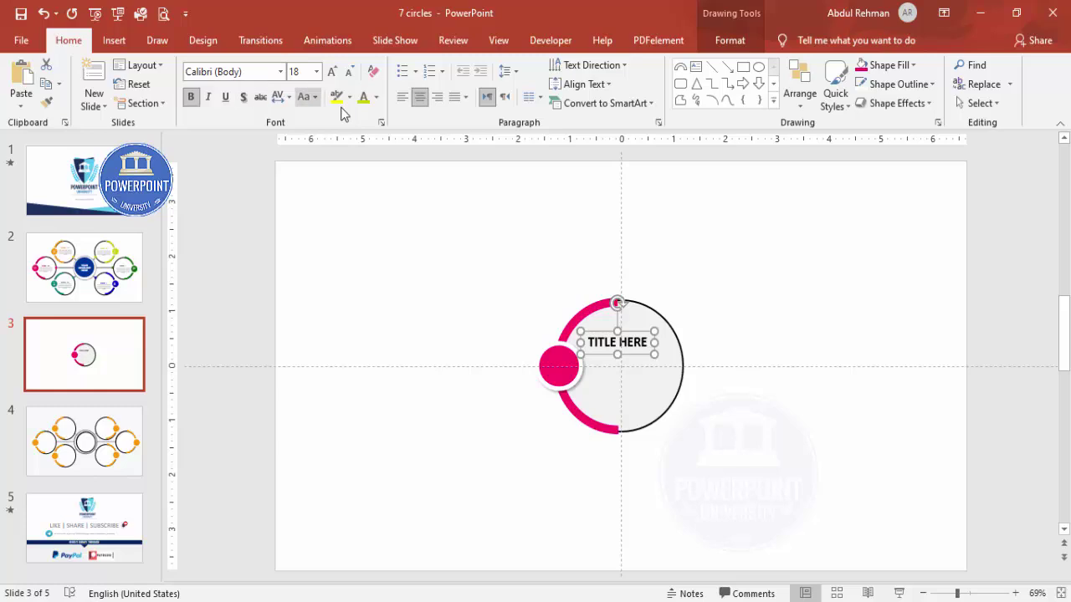
pyautogui.hotkey('ctrl', 'shift', ',')
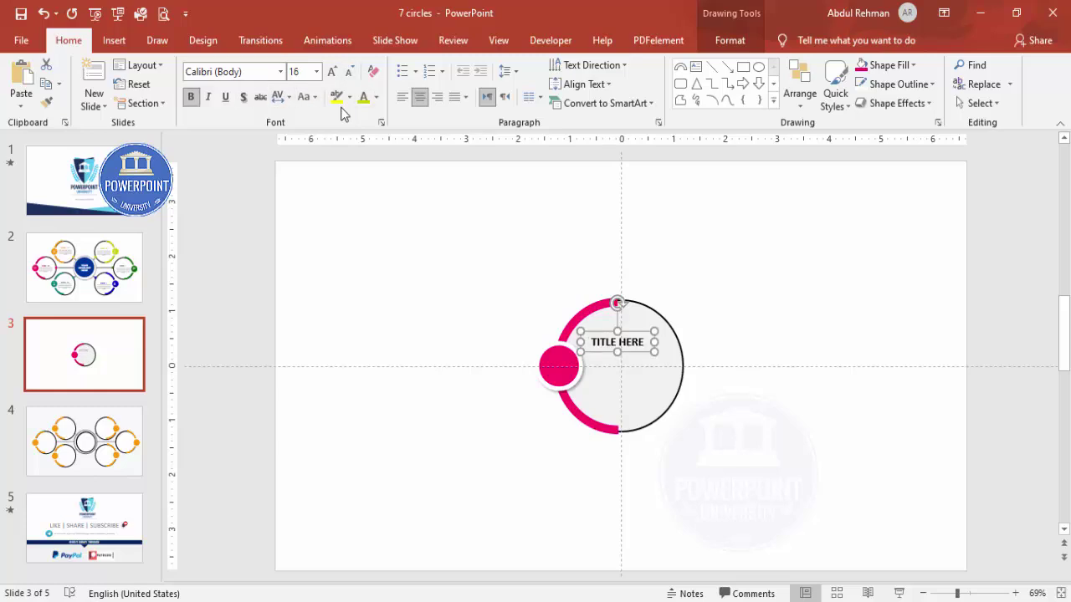
pyautogui.click(376, 98)
pyautogui.click(362, 258)
# Nudge the title text box slightly up and center it on the vertical guide.
pyautogui.press('Up')
pyautogui.press('Up')
pyautogui.press('Right')
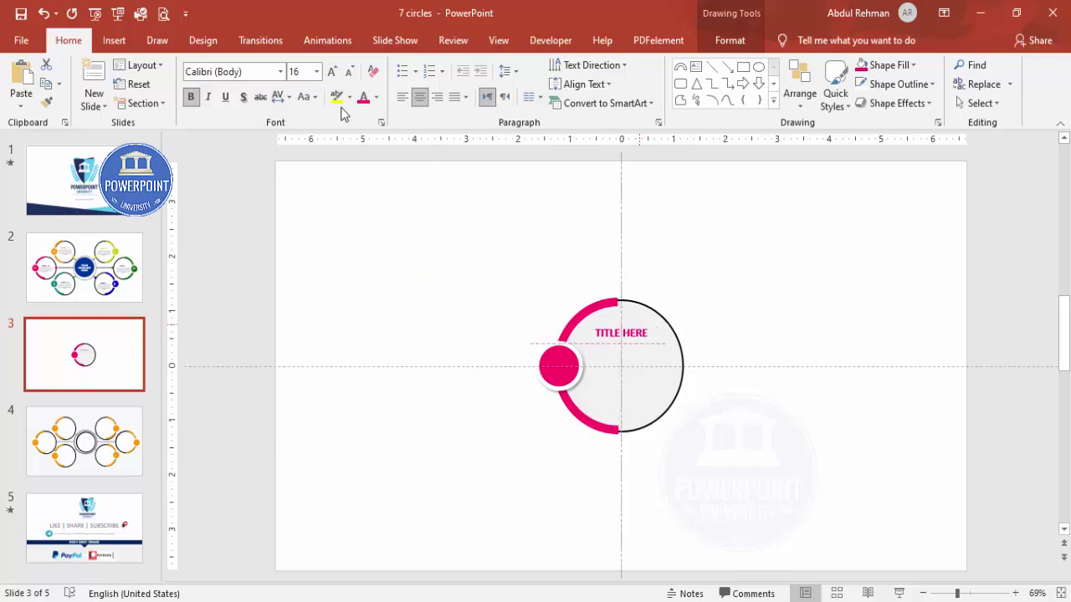
pyautogui.press('Escape')
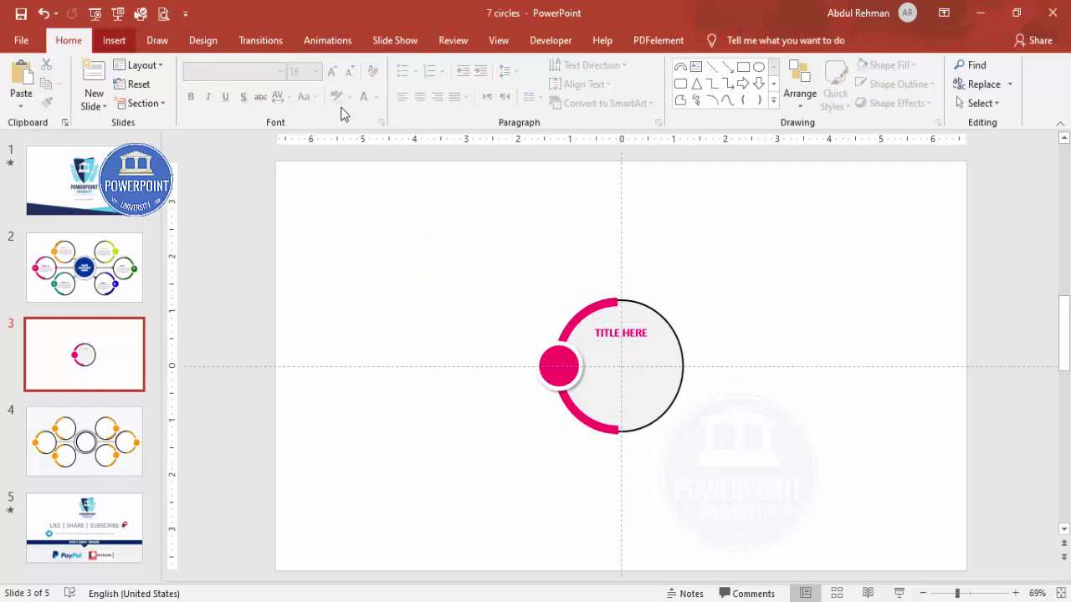
# Insert a text box below the title with =lorem(1) filler text, removing everything from "Fusce posuere" onward.
pyautogui.hotkey('alt', 'n')
pyautogui.press('x')
pyautogui.moveTo(600, 364); pyautogui.dragTo(792, 467)
pyautogui.write('=lorem(1)')
pyautogui.press('Return')
pyautogui.moveTo(644, 426); pyautogui.dragTo(779, 475)
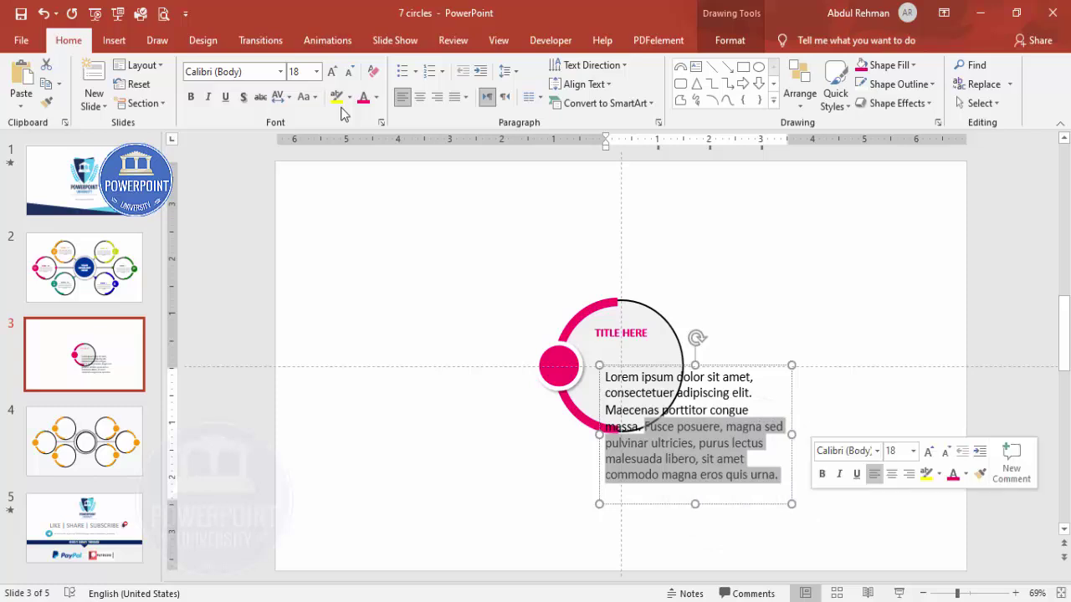
pyautogui.press('BackSpace')
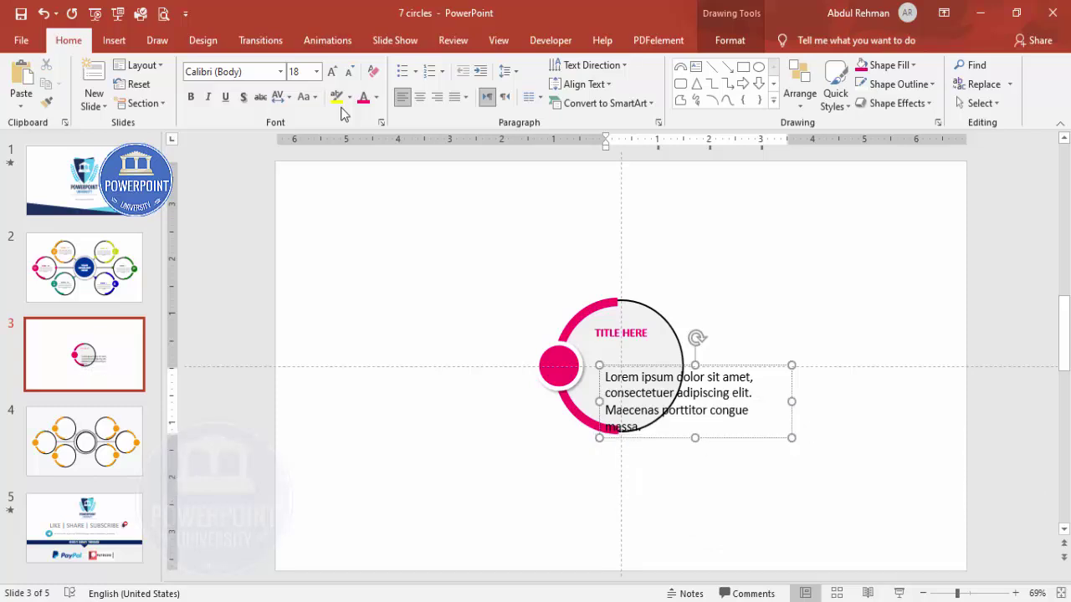
# Center the filler paragraph and reduce its font size to 10.5 pt.
pyautogui.press('Escape')
pyautogui.hotkey('ctrl', '[')
pyautogui.hotkey('ctrl', '[')
pyautogui.hotkey('ctrl', '[')
pyautogui.hotkey('ctrl', '[')
pyautogui.hotkey('ctrl', '[')
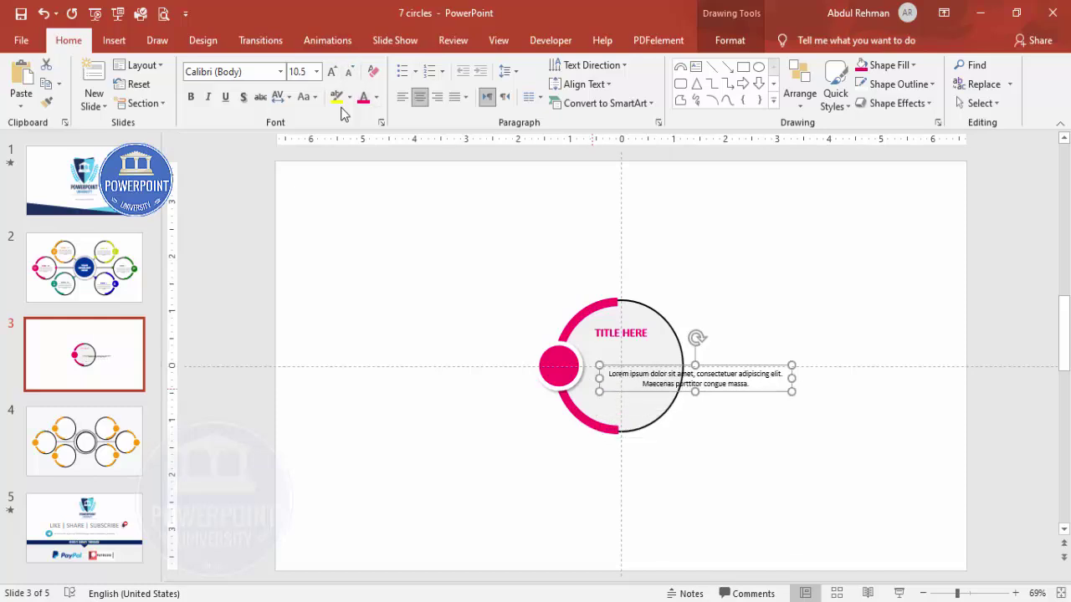
# Narrow the filler text box to fit inside the gray circle and center it below the title.
pyautogui.moveTo(600, 378); pyautogui.dragTo(689, 378)
pyautogui.moveTo(760, 366)
pyautogui.mouseDown()
pyautogui.moveTo(641, 356)
pyautogui.moveTo(647, 341)
pyautogui.moveTo(659, 366)
pyautogui.mouseUp()
pyautogui.press('Down')
pyautogui.press('Down')
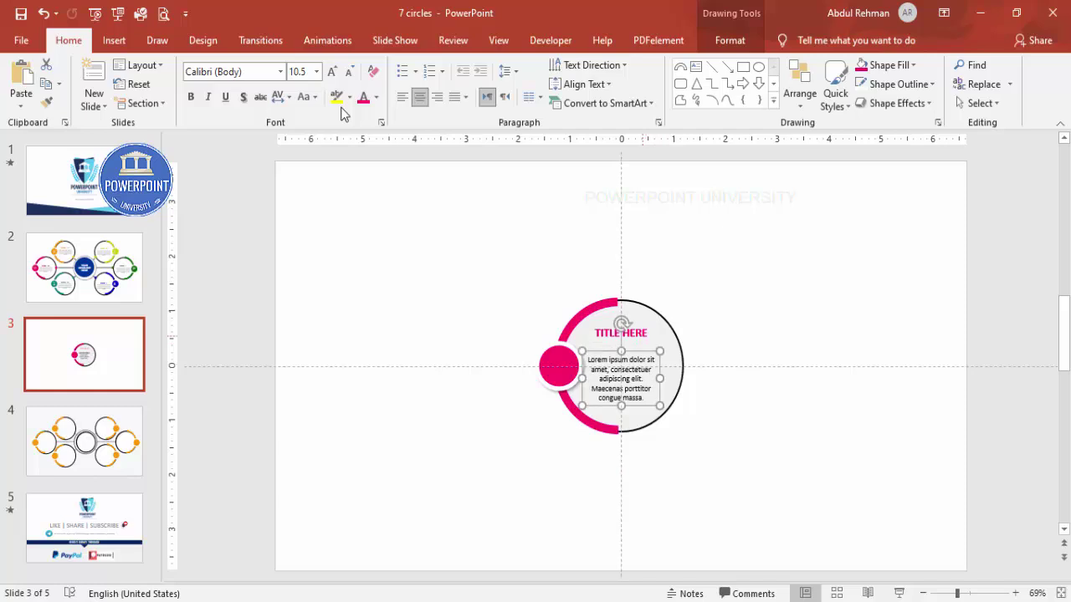
# Move the title down so it sits just above the filler paragraph.
pyautogui.press('Tab')
pyautogui.press('Down')
pyautogui.press('Down')
pyautogui.press('Escape')
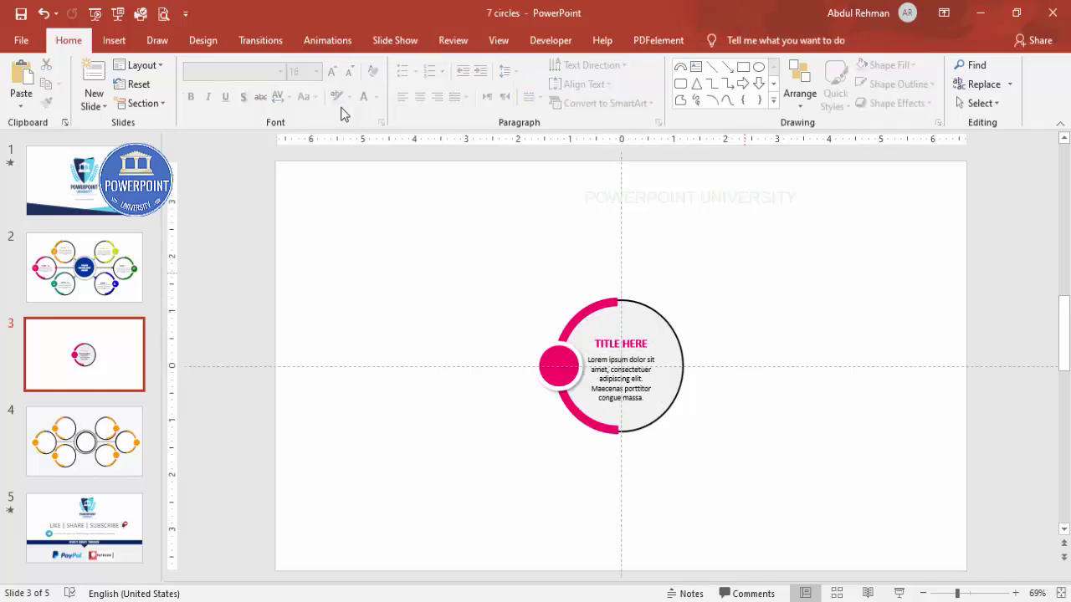
# Group all the circle's shapes and text, and move the group to the upper-left part of the slide.
pyautogui.hotkey('ctrl', 'a')
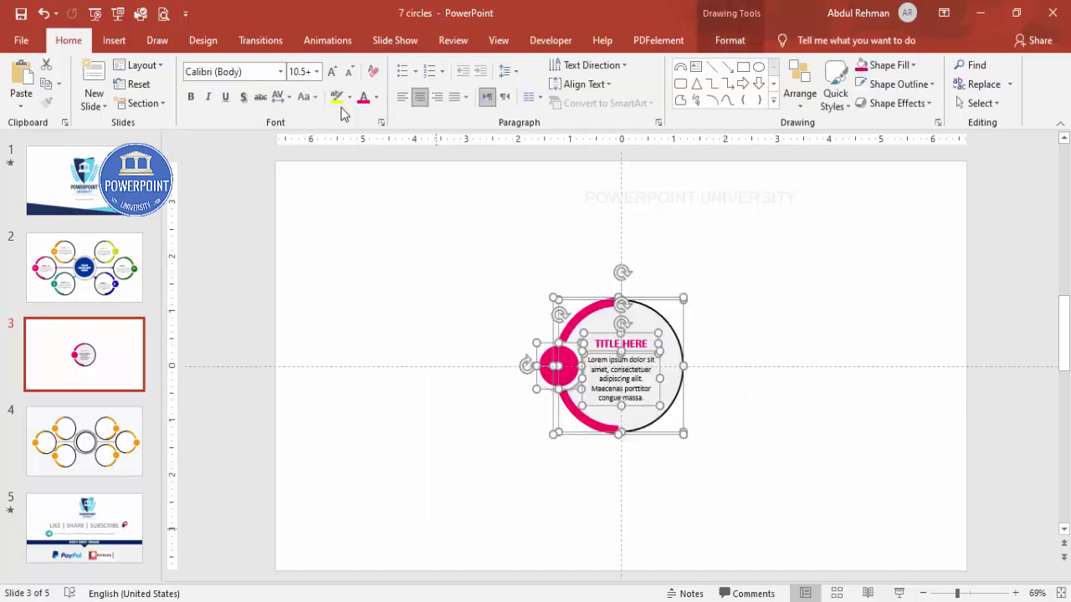
pyautogui.hotkey('ctrl', 'g')
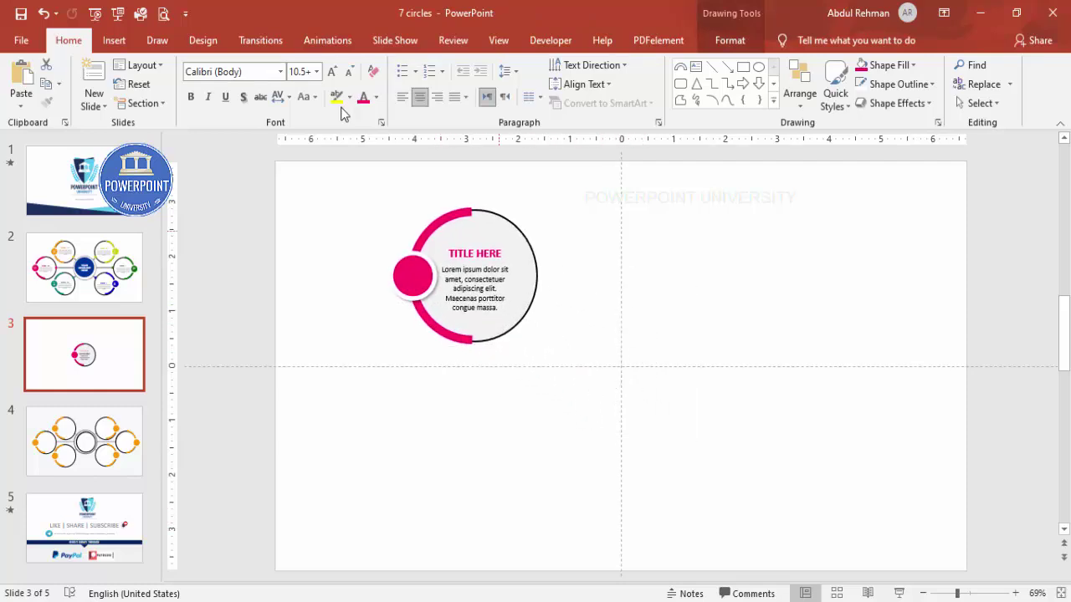
pyautogui.moveTo(499, 231); pyautogui.dragTo(518, 227)
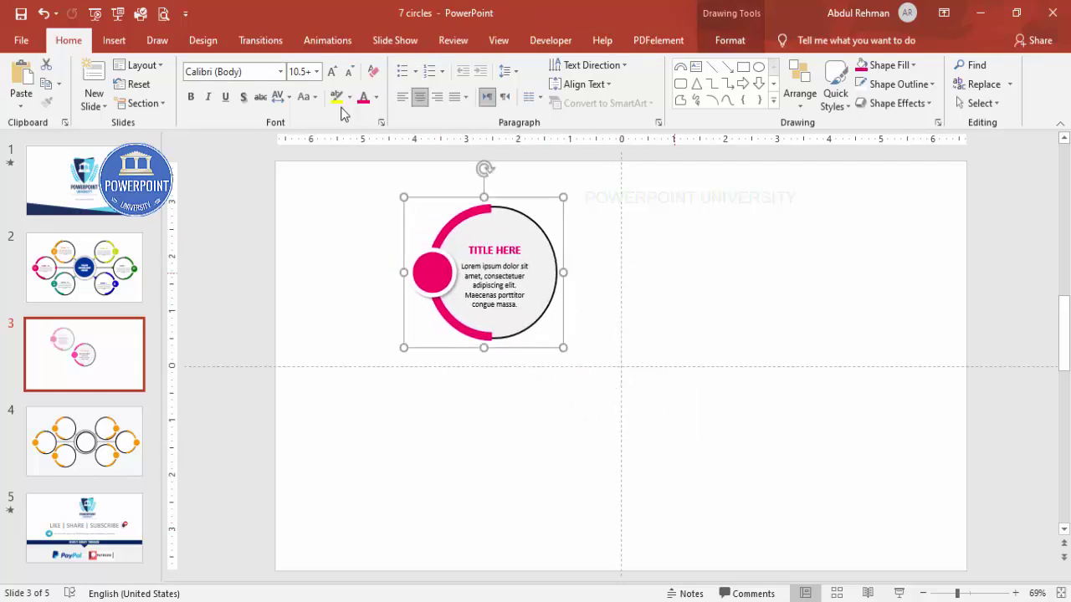
pyautogui.click(674, 272)
# Insert an oval on the slide and set its height and width to 2.2".
pyautogui.click(113, 40)
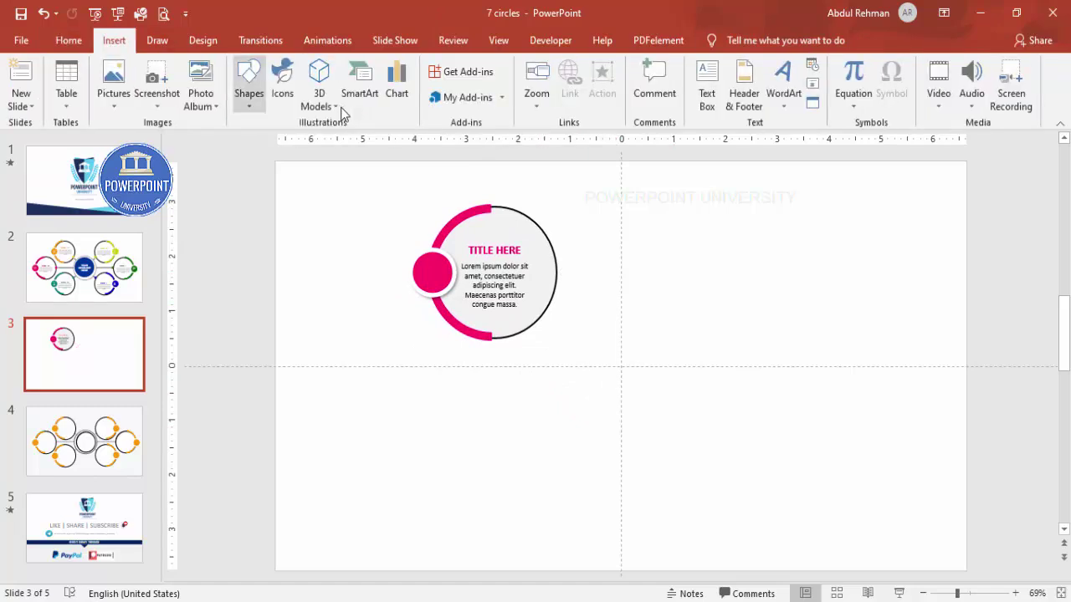
pyautogui.click(249, 84)
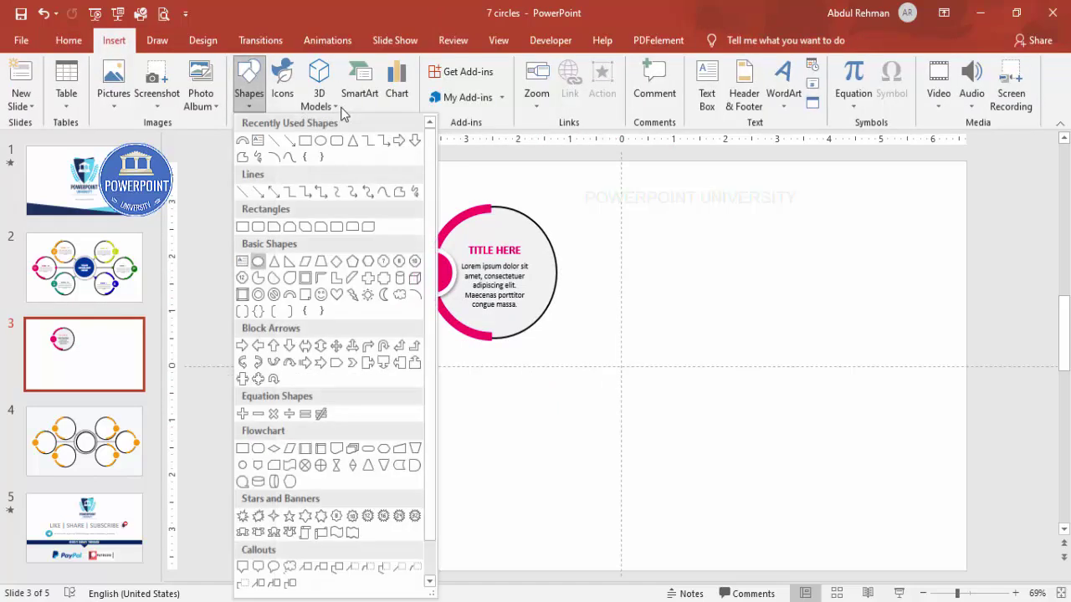
pyautogui.click(258, 262)
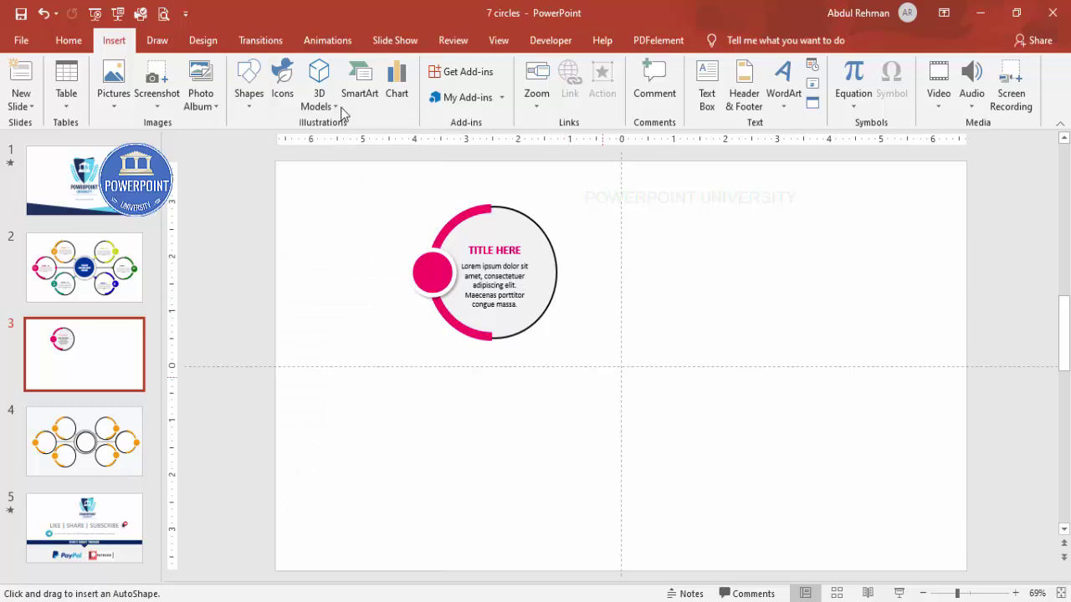
pyautogui.press('Return')
pyautogui.write('2.2')
pyautogui.press('Tab')
pyautogui.write('2.2')
pyautogui.press('Return')
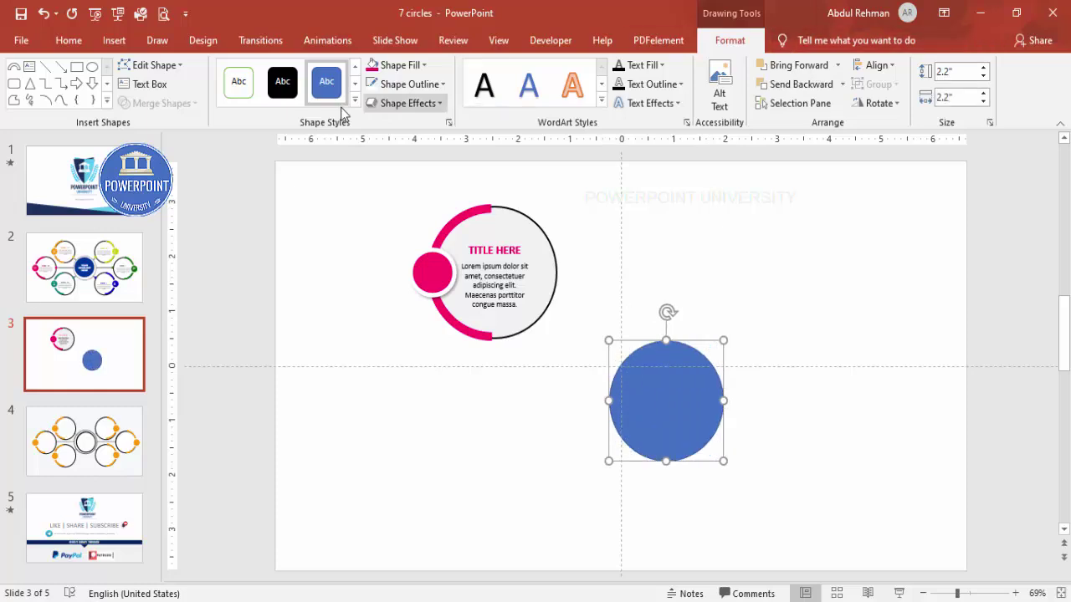
# Remove the new circle's outline and fill it with the bright dark blue from the recent colors.
pyautogui.click(410, 84)
pyautogui.click(411, 262)
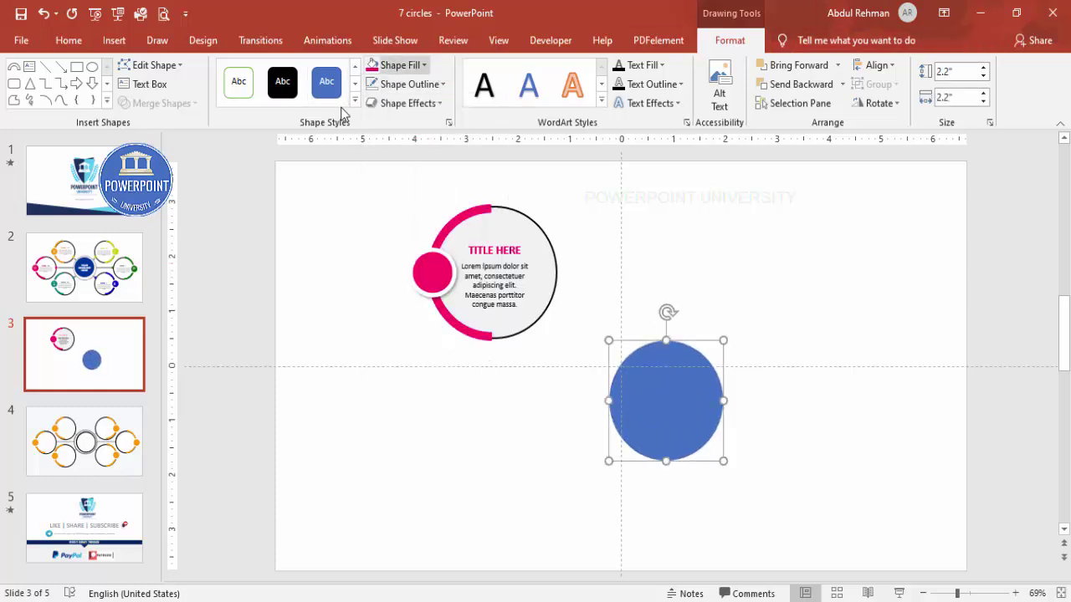
pyautogui.click(407, 65)
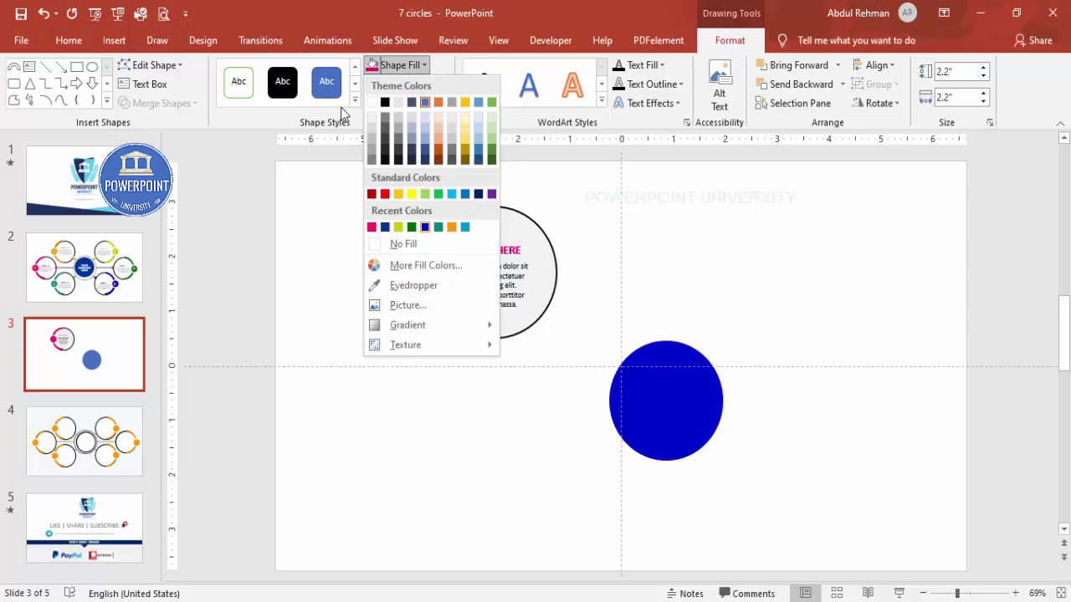
pyautogui.click(425, 227)
# Align the blue circle to the horizontal center and vertical middle of the slide.
pyautogui.click(875, 65)
pyautogui.click(906, 105)
pyautogui.press('Return')
pyautogui.press('Down')
pyautogui.press('Down')
pyautogui.press('Down')
pyautogui.press('Down')
pyautogui.press('Down')
pyautogui.press('Up')
pyautogui.press('Return')
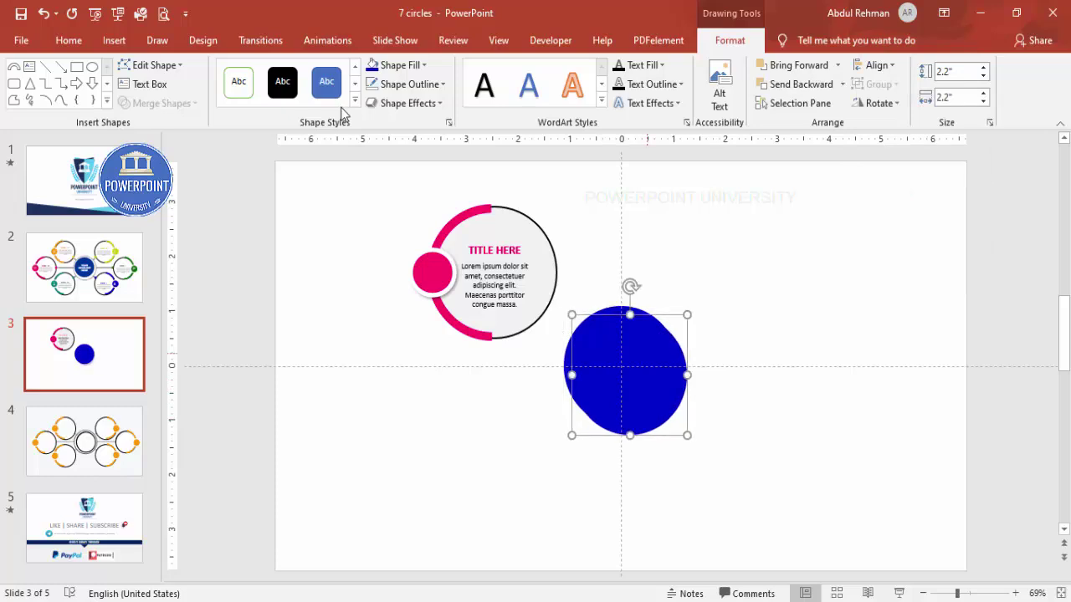
# Duplicate the blue circle and set the copy's height and width to 2.6".
pyautogui.hotkey('ctrl', 'd')
pyautogui.click(955, 72)
pyautogui.write('2.6')
pyautogui.press('Tab')
pyautogui.write('2.6')
pyautogui.press('Return')
# Give the larger circle an outline in the second lighter shade of black from the theme colors.
pyautogui.hotkey('alt', 'j')
pyautogui.press('d')
pyautogui.press('s')
pyautogui.press('o')
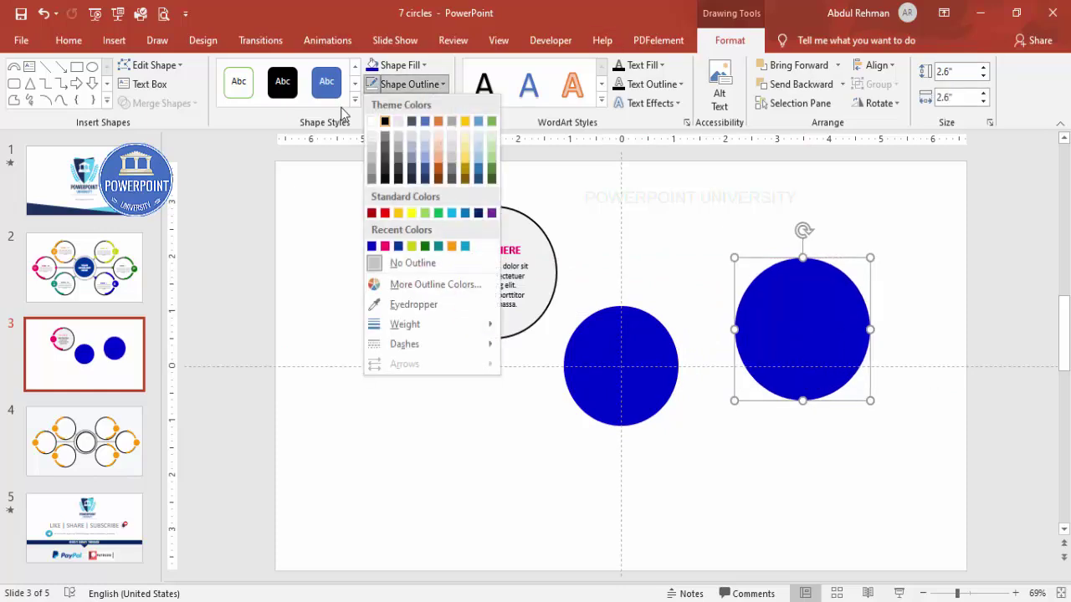
pyautogui.press('Down')
pyautogui.press('Down')
pyautogui.press('Return')
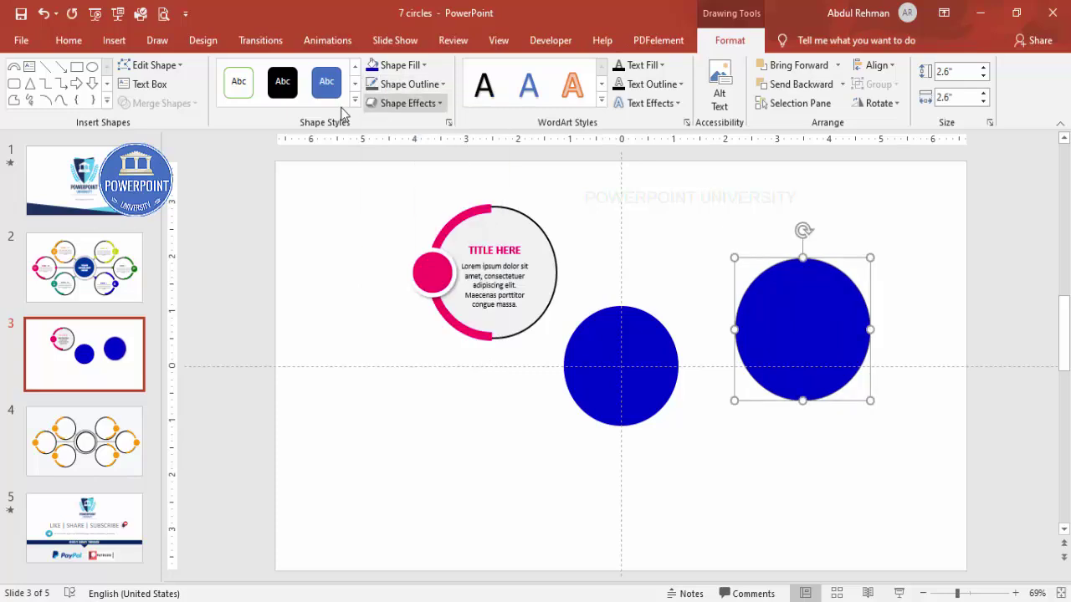
# Remove the blue fill from the larger circle so only its outline remains.
pyautogui.hotkey('alt', 'j')
pyautogui.press('d')
pyautogui.press('s')
pyautogui.press('f')
pyautogui.press('Down')
pyautogui.press('Return')
# Change the larger unfilled circle's outline to the square dot dash style.
pyautogui.hotkey('alt', 'j')
pyautogui.press('d')
pyautogui.press('s')
pyautogui.press('o')
pyautogui.press('Up')
pyautogui.press('Right')
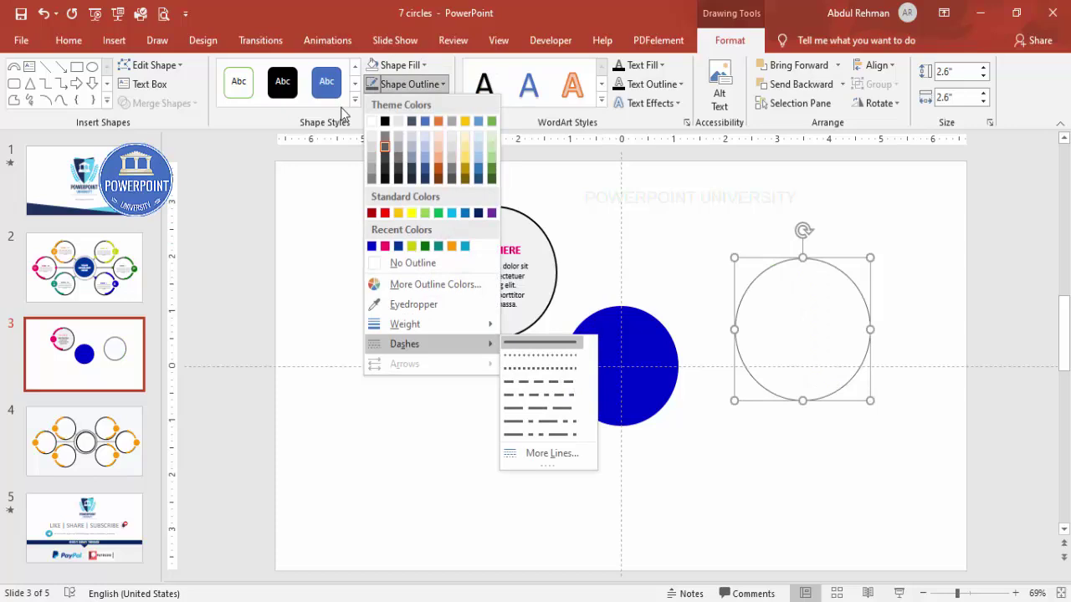
pyautogui.press('Down')
pyautogui.press('Down')
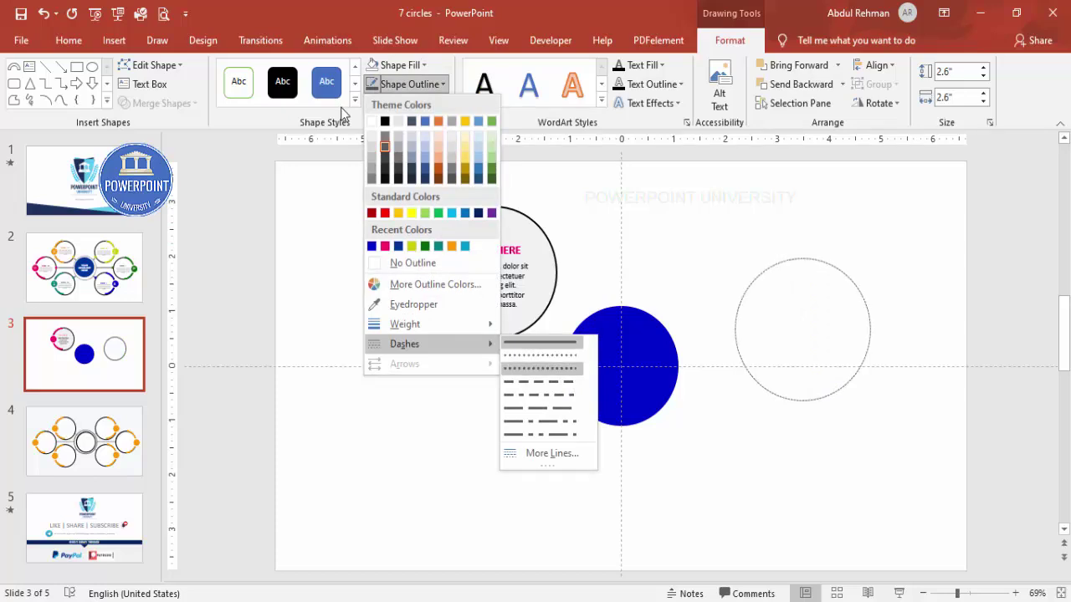
# Set the dotted circle's outline weight to 3 pt.
pyautogui.press('Down')
pyautogui.press('Down')
pyautogui.press('Down')
pyautogui.press('Down')
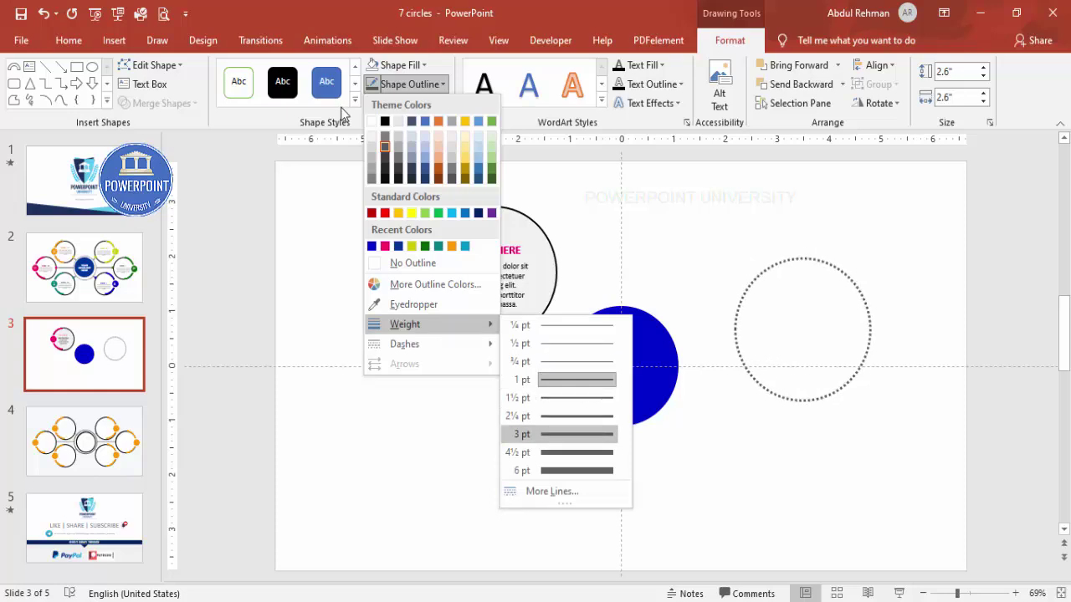
pyautogui.press('Return')
# Align the dotted circle to the horizontal center and vertical middle of the slide, around the blue circle.
pyautogui.hotkey('alt', 'j')
pyautogui.press('d')
pyautogui.press('a')
pyautogui.press('a')
pyautogui.press('c')
pyautogui.hotkey('alt', 'j')
pyautogui.press('d')
pyautogui.press('a')
pyautogui.press('a')
pyautogui.press('m')
pyautogui.press('Escape')
# Move the title circle slightly higher, duplicate it, and place the copy left of the blue circle on the horizontal guide.
pyautogui.press('Tab')
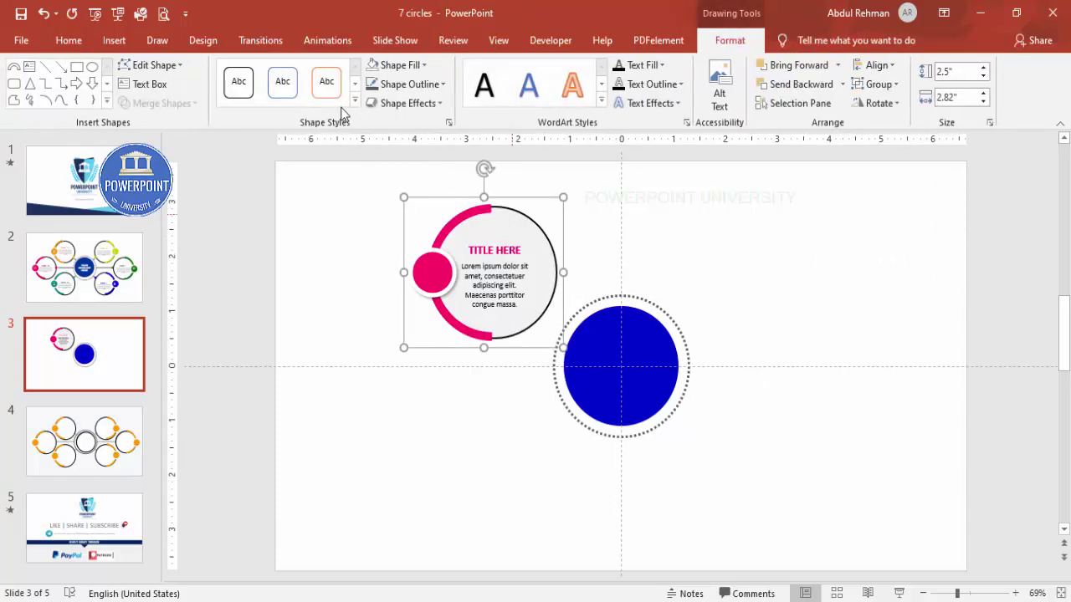
pyautogui.moveTo(511, 215); pyautogui.dragTo(521, 223)
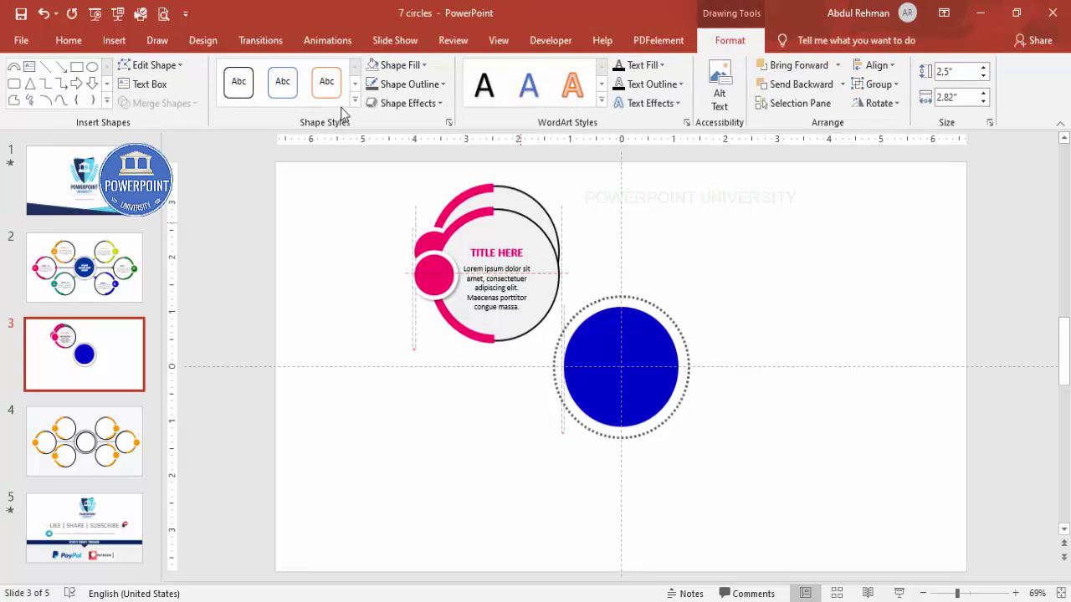
pyautogui.hotkey('ctrl', 'd')
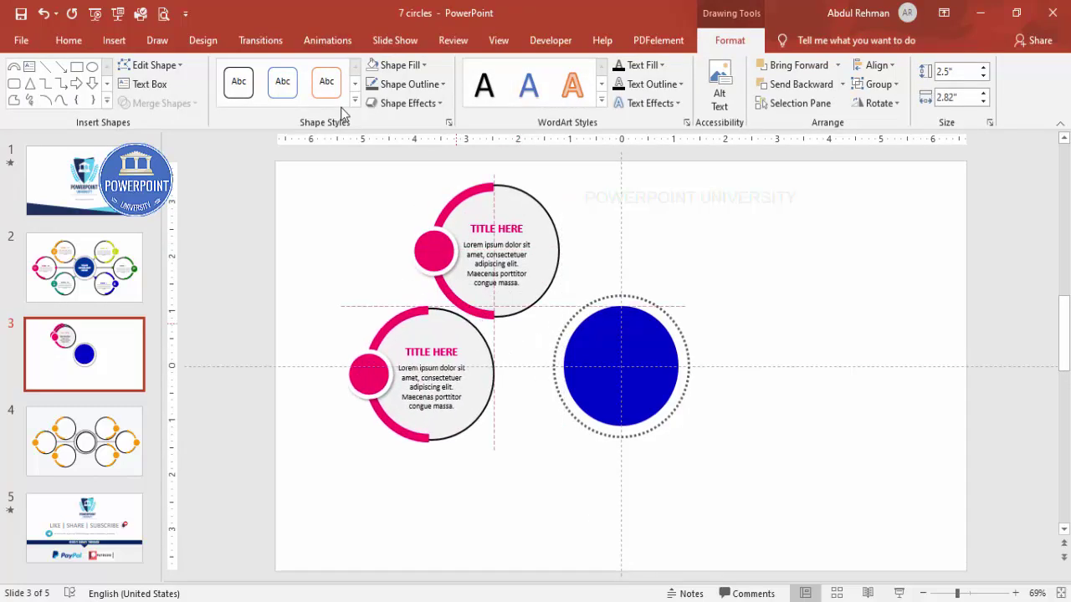
pyautogui.press('Up')
pyautogui.press('Up')
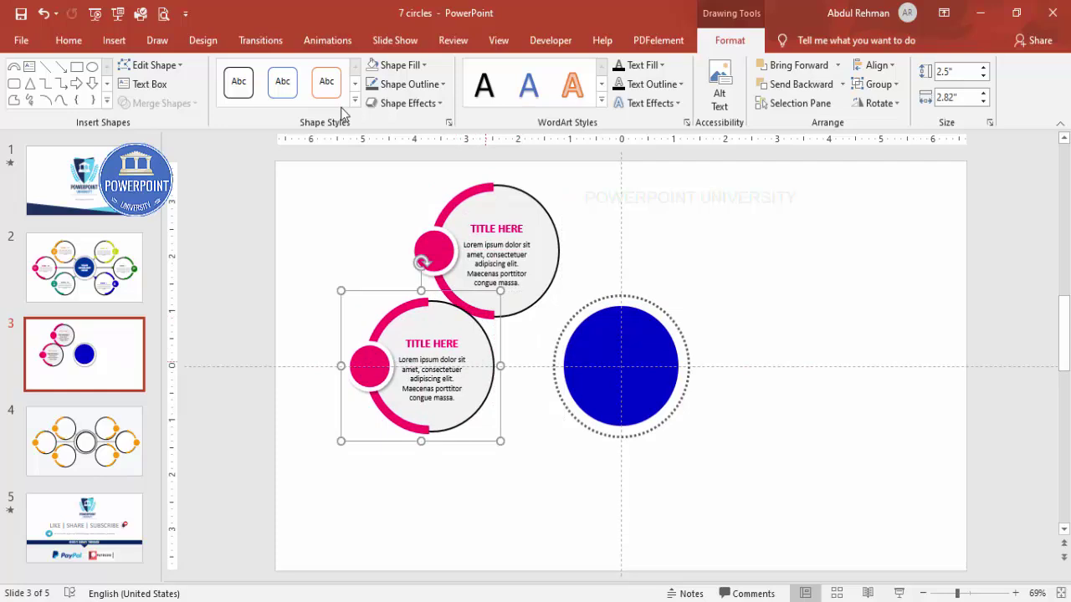
pyautogui.press('Escape')
# Nudge the upper title circle to the right and slightly up, closer to the blue circle.
pyautogui.press('Tab')
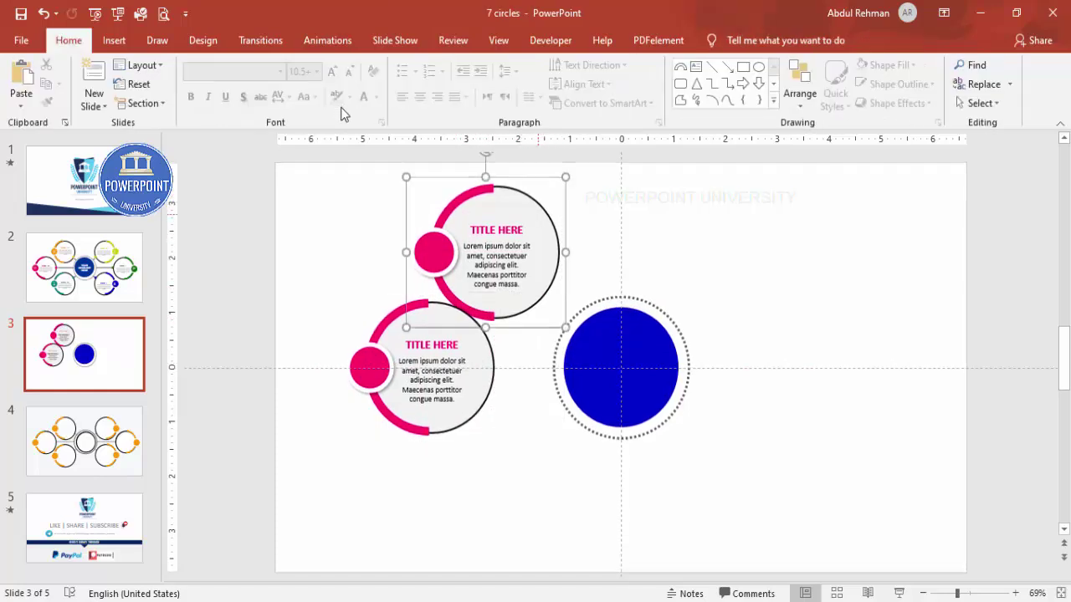
pyautogui.press('Right')
pyautogui.press('Right')
pyautogui.press('Right')
pyautogui.press('Right')
pyautogui.press('Right')
pyautogui.press('Right')
pyautogui.press('Up')
pyautogui.press('Up')
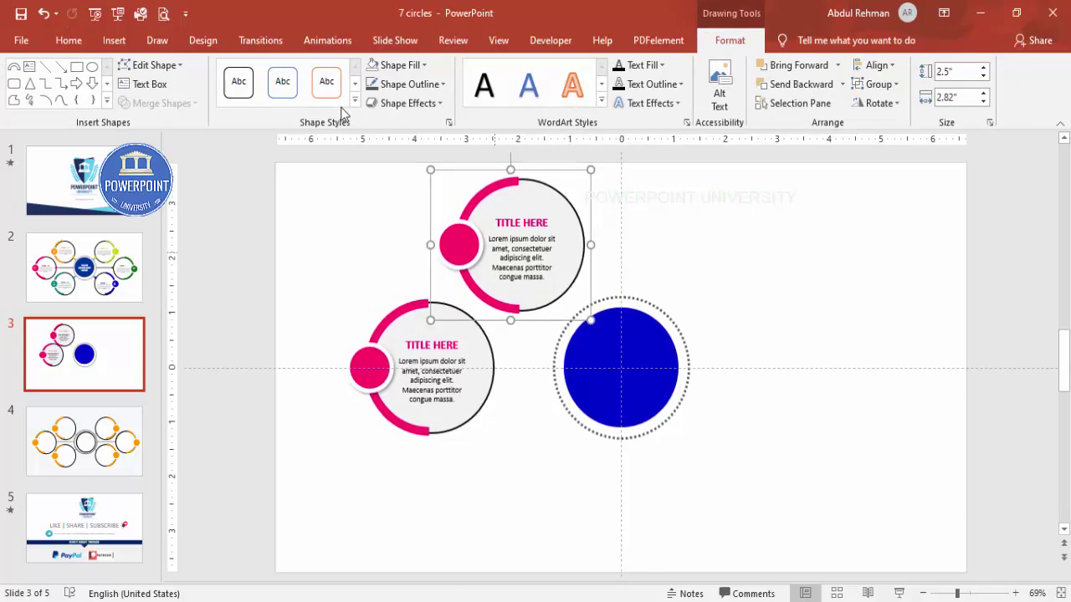
# Duplicate the left title circle and place the copy below the upper one, at the slide's lower left.
pyautogui.press('Tab')
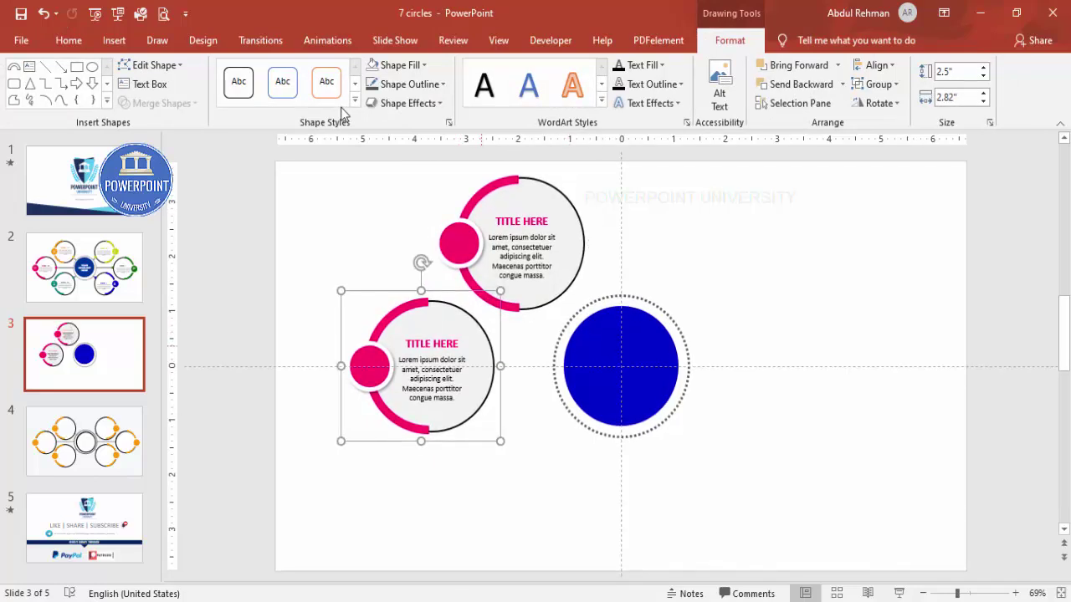
pyautogui.hotkey('ctrl', 'd')
pyautogui.moveTo(496, 346); pyautogui.dragTo(569, 461)
pyautogui.press('Up')
pyautogui.press('Left')
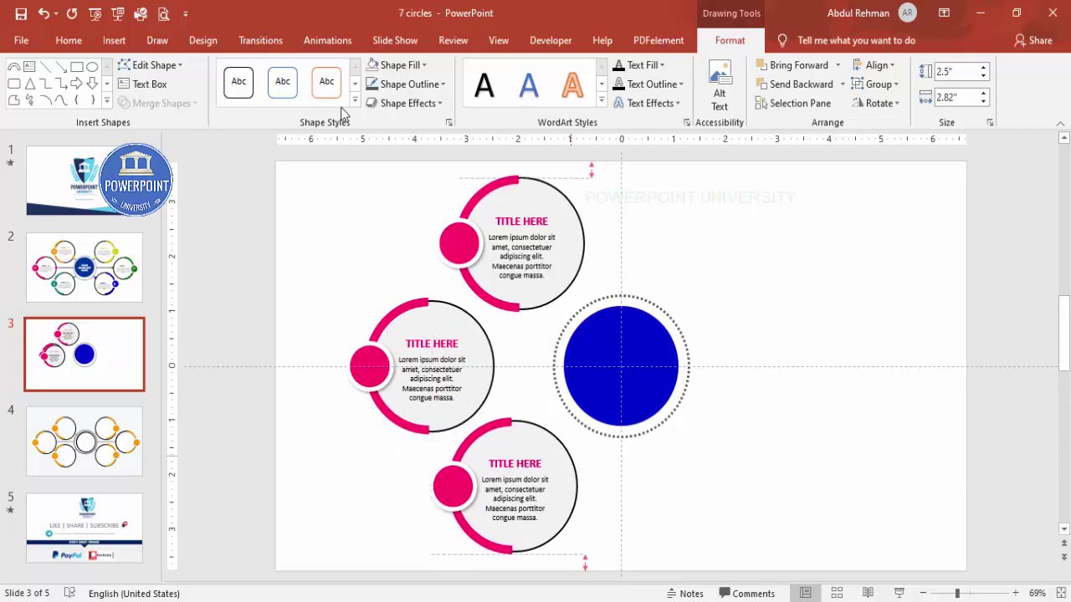
pyautogui.moveTo(570, 455); pyautogui.dragTo(571, 455)
# Align the upper and lower title circles by their left edges.
pyautogui.keyDown('shift'); pyautogui.click(562, 252); pyautogui.keyUp('shift')
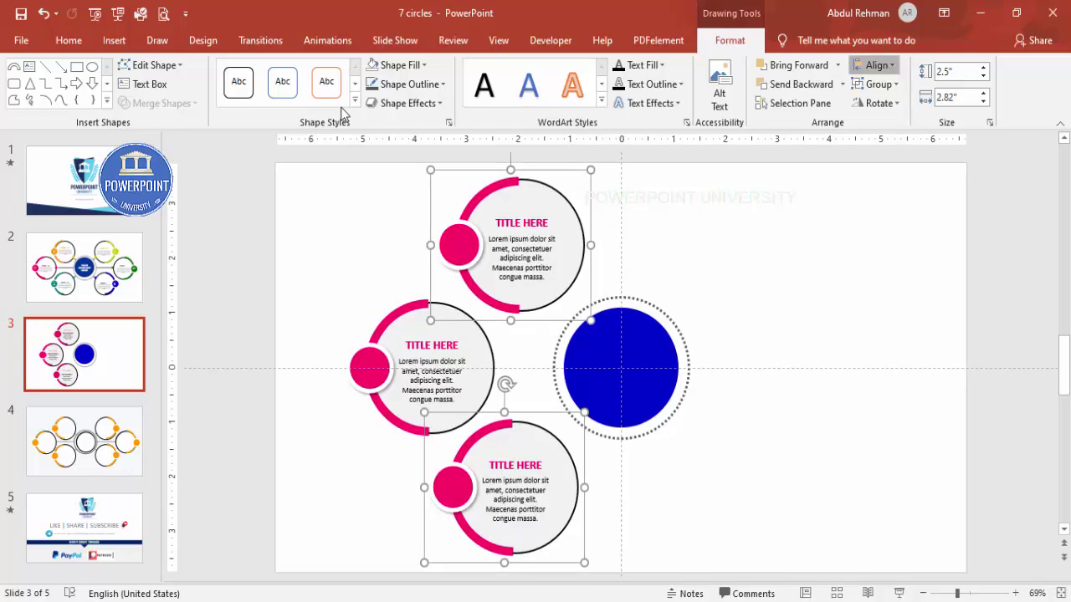
pyautogui.click(876, 65)
pyautogui.press('Return')
pyautogui.press('Escape')
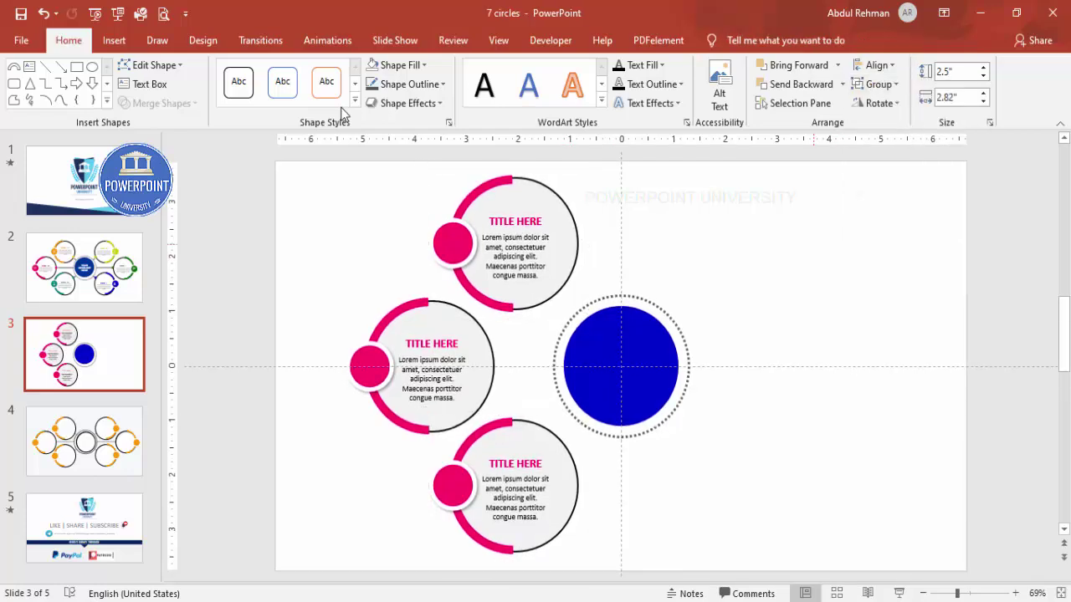
# Duplicate the middle-left title circle, place the copy right of the blue circle, and flip it horizontally.
pyautogui.press('Tab')
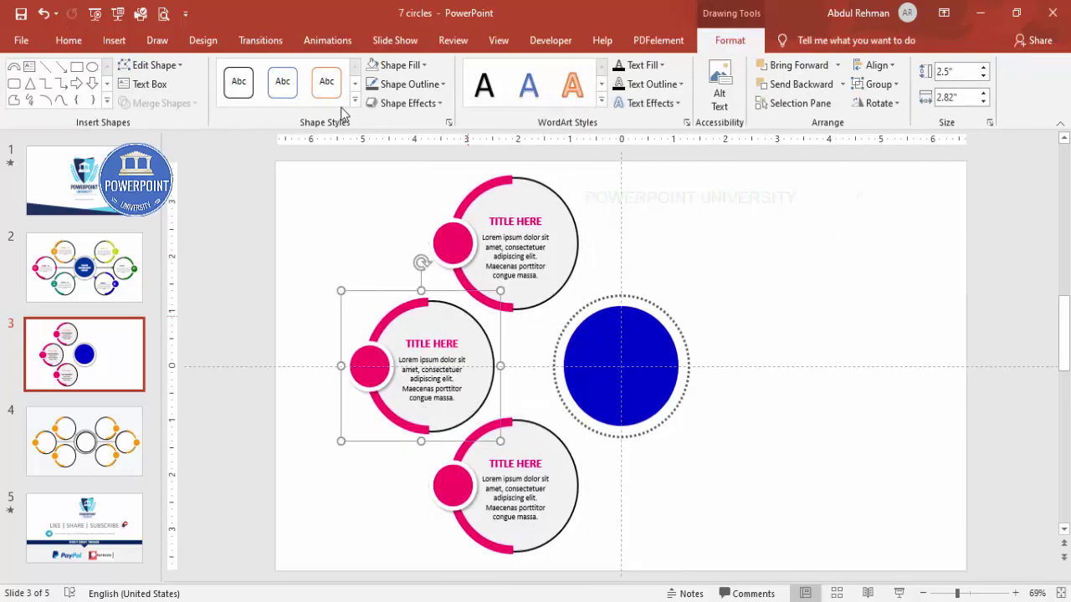
pyautogui.hotkey('ctrl', 'd')
pyautogui.moveTo(467, 317)
pyautogui.mouseDown()
pyautogui.moveTo(959, 305)
pyautogui.moveTo(832, 307)
pyautogui.mouseUp()
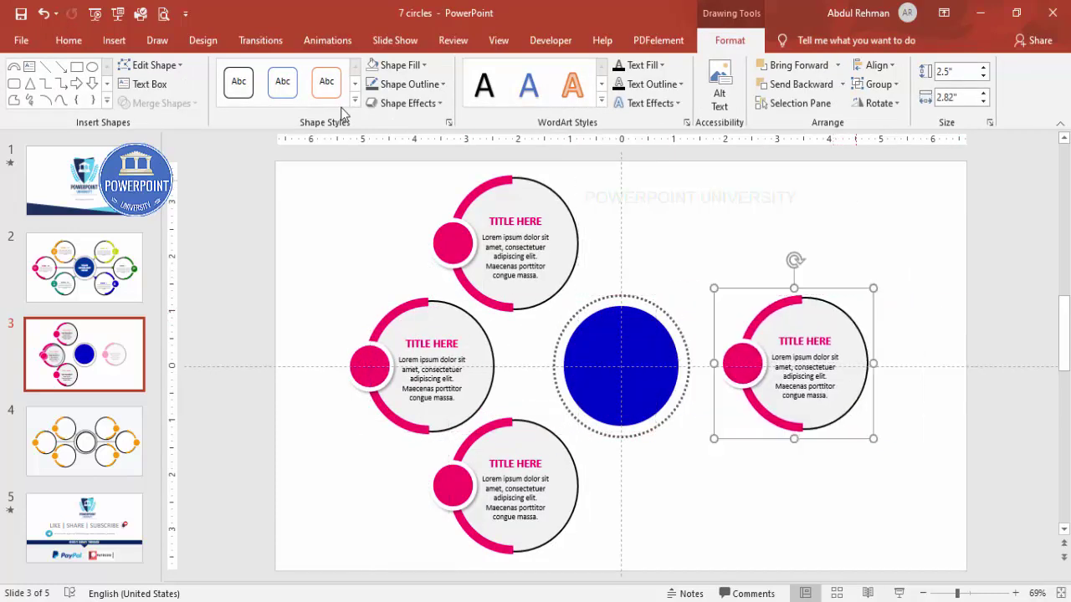
pyautogui.click(877, 104)
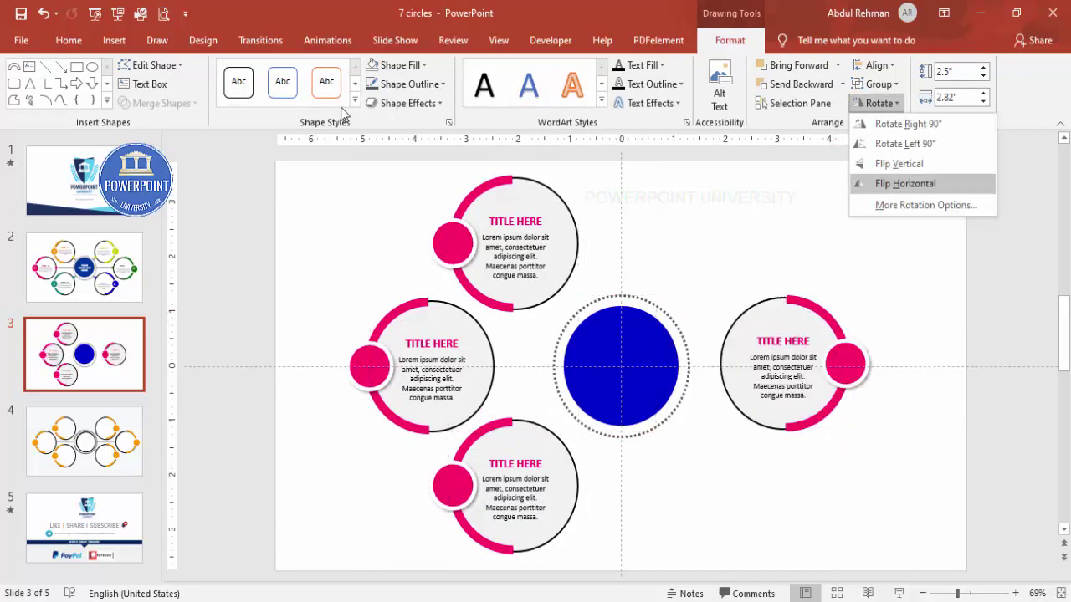
pyautogui.press('Return')
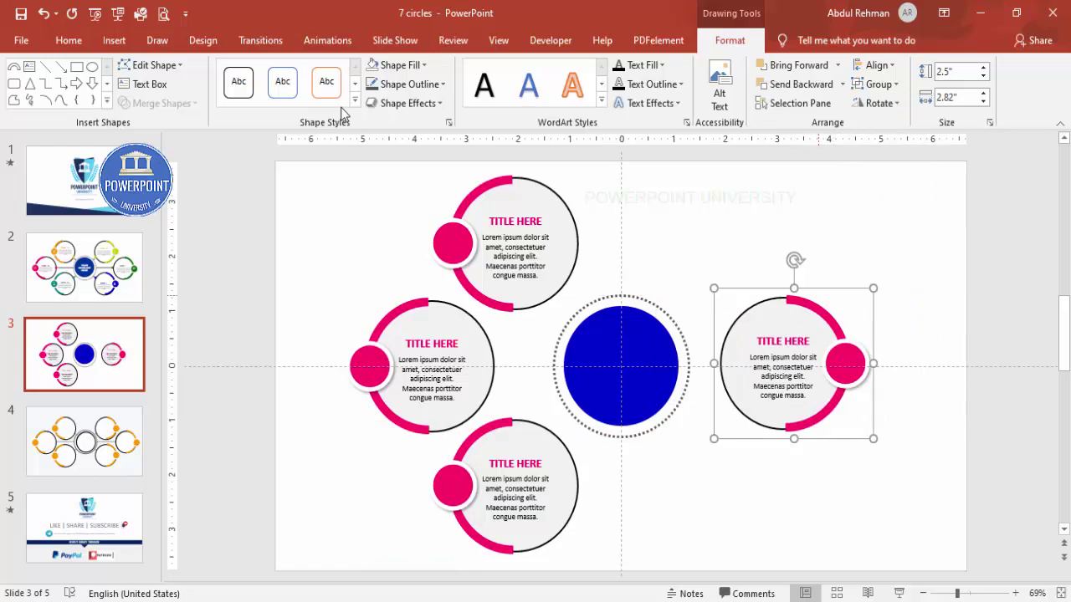
# Nudge the flipped title circle farther right so its gap to the dotted ring matches the left side.
pyautogui.press('Right')
pyautogui.press('Right')
pyautogui.press('Right')
pyautogui.press('Right')
pyautogui.press('Right')
pyautogui.press('Right')
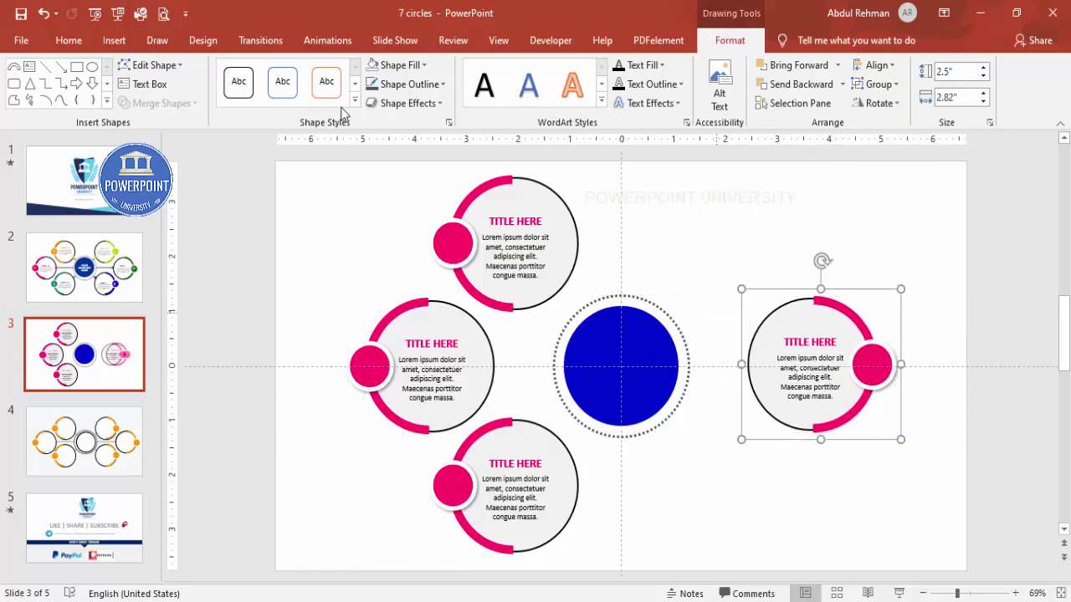
# Duplicate the flipped title circle and place the copy at the slide's upper right, opposite the upper-left circle.
pyautogui.hotkey('ctrl', 'd')
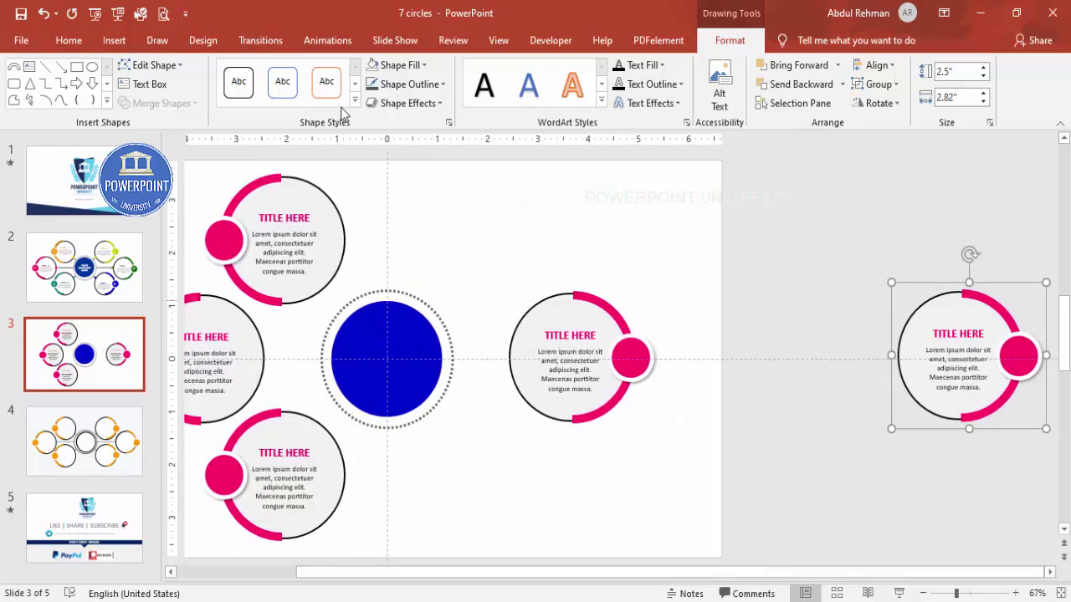
pyautogui.moveTo(1018, 356)
pyautogui.mouseDown()
pyautogui.moveTo(756, 312)
pyautogui.moveTo(538, 232)
pyautogui.mouseUp()
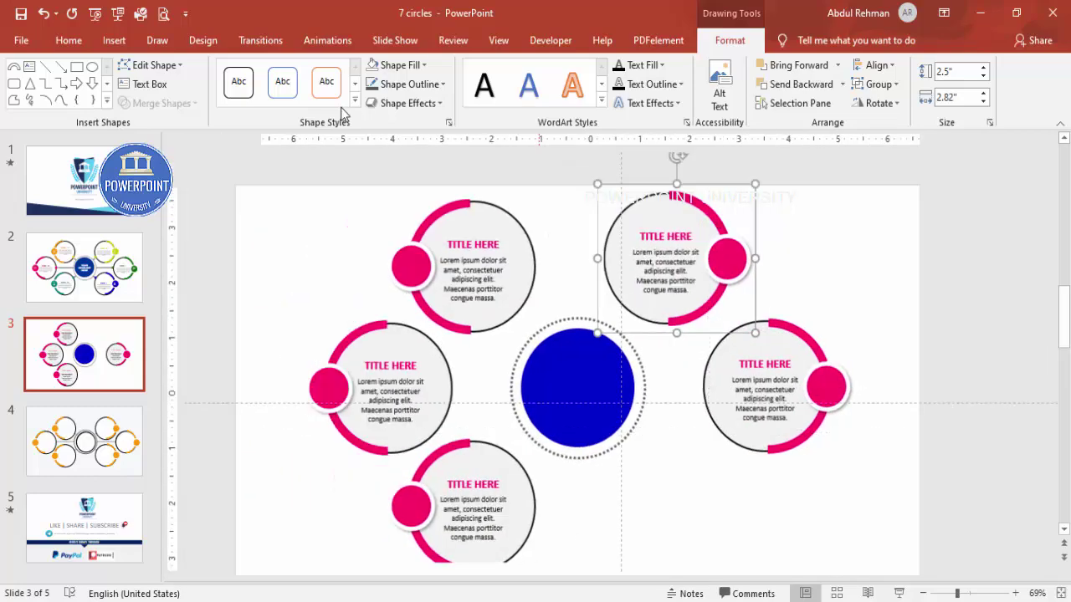
pyautogui.moveTo(760, 228); pyautogui.dragTo(777, 198)
pyautogui.press('Left')
pyautogui.press('Left')
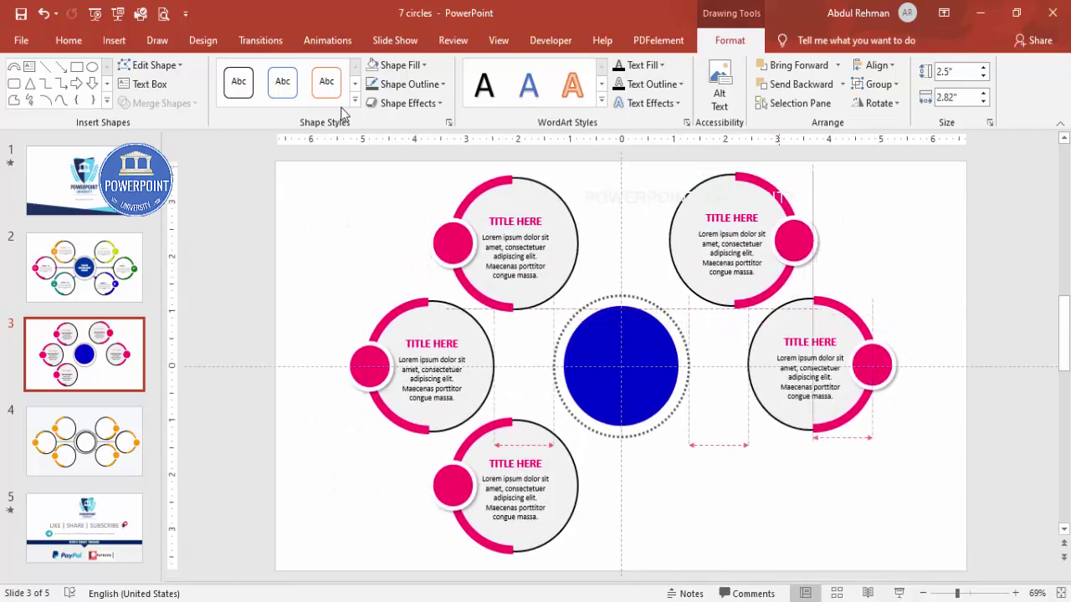
pyautogui.press('Left')
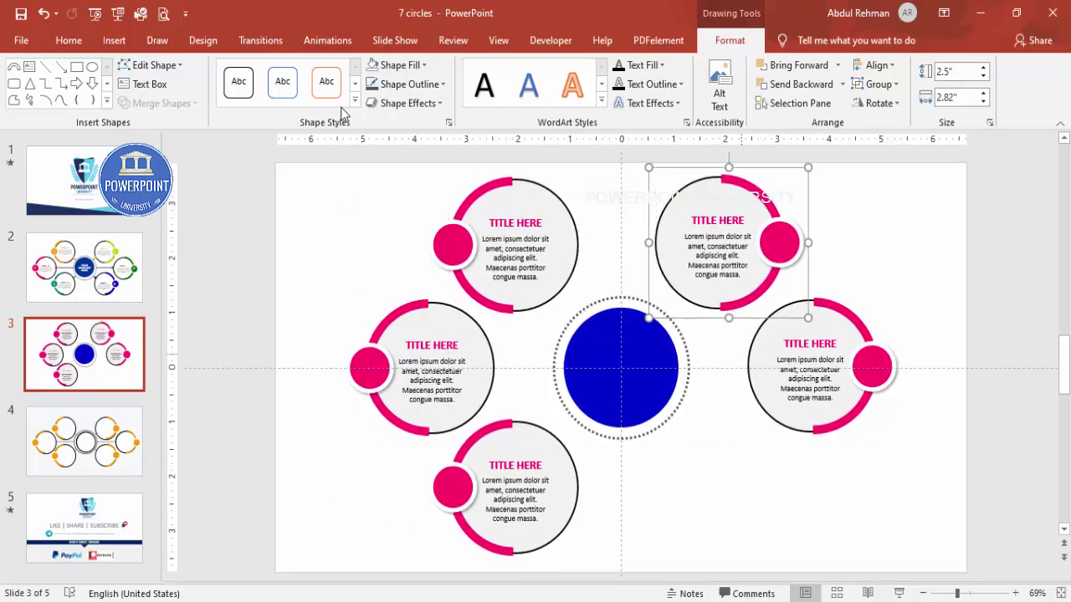
# Duplicate the upper-right title circle and place the copy directly below it at the slide's lower right.
pyautogui.hotkey('ctrl', 'd')
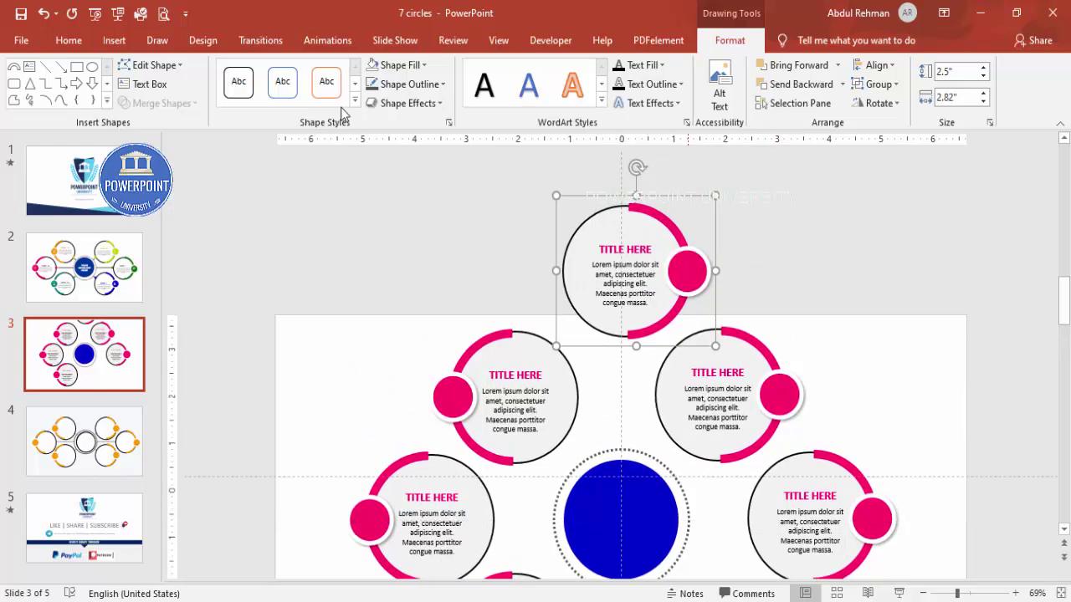
pyautogui.moveTo(686, 271); pyautogui.dragTo(801, 549)
pyautogui.hotkey('ctrl', 'y')
pyautogui.hotkey('ctrl', 'y')
pyautogui.moveTo(791, 439); pyautogui.dragTo(775, 491)
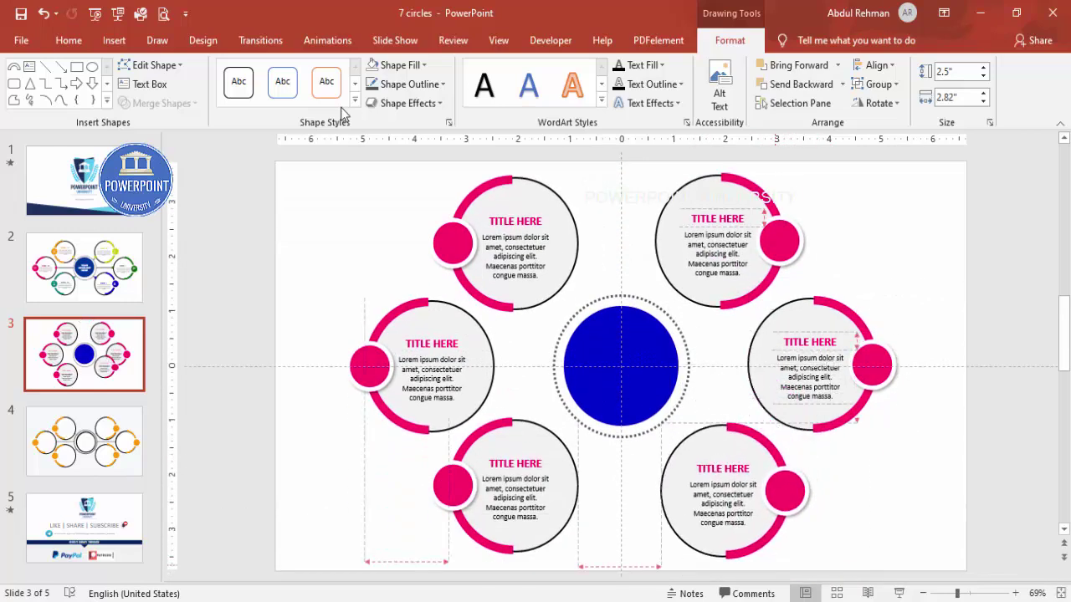
pyautogui.press('Left')
pyautogui.press('Left')
pyautogui.press('Up')
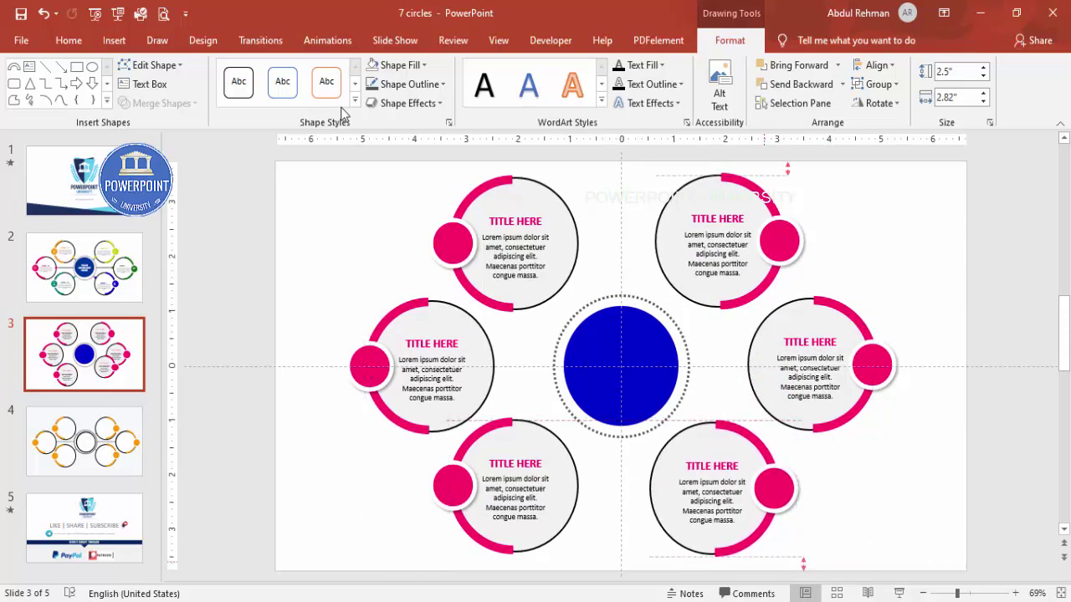
pyautogui.moveTo(766, 488); pyautogui.dragTo(771, 490)
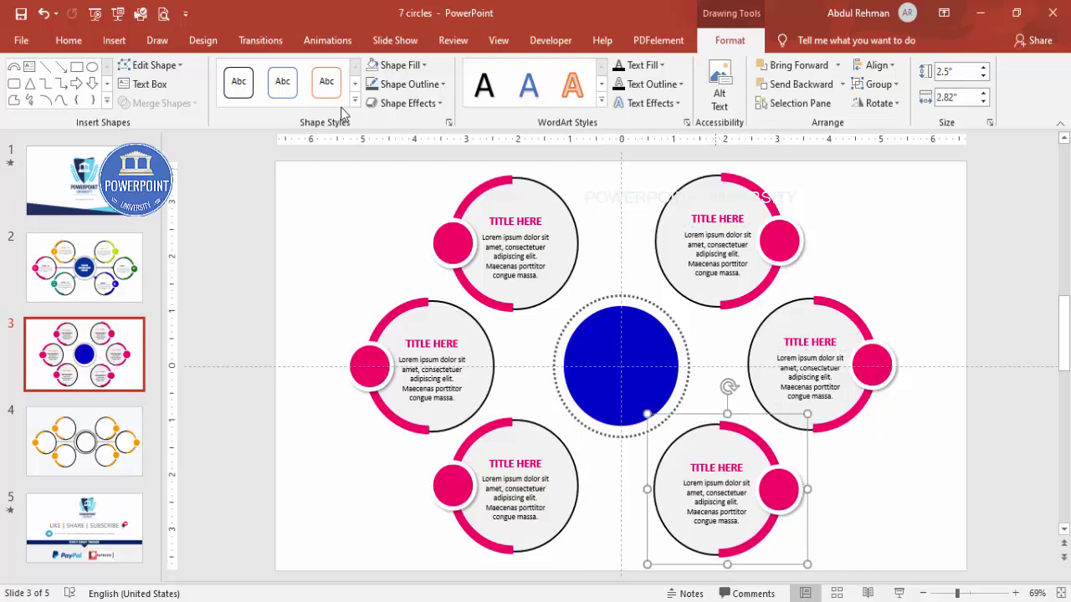
# Align the upper-right and lower-right title circles by their left edges.
pyautogui.keyDown('shift'); pyautogui.click(718, 178); pyautogui.keyUp('shift')
pyautogui.click(874, 66)
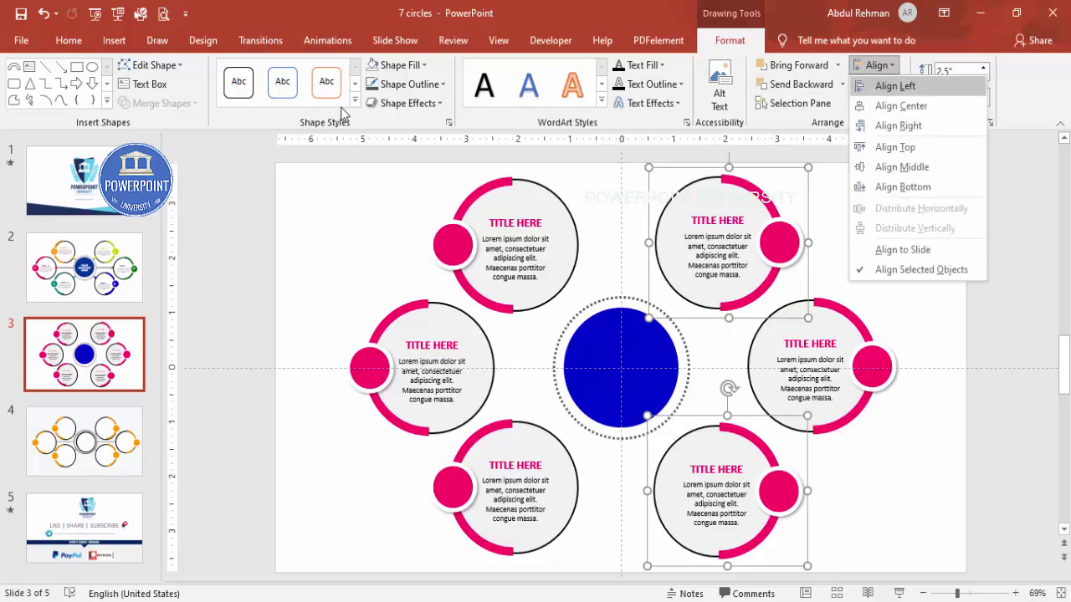
pyautogui.click(892, 86)
# Align the upper-left and lower-left title circles by their left edges.
pyautogui.click(453, 245)
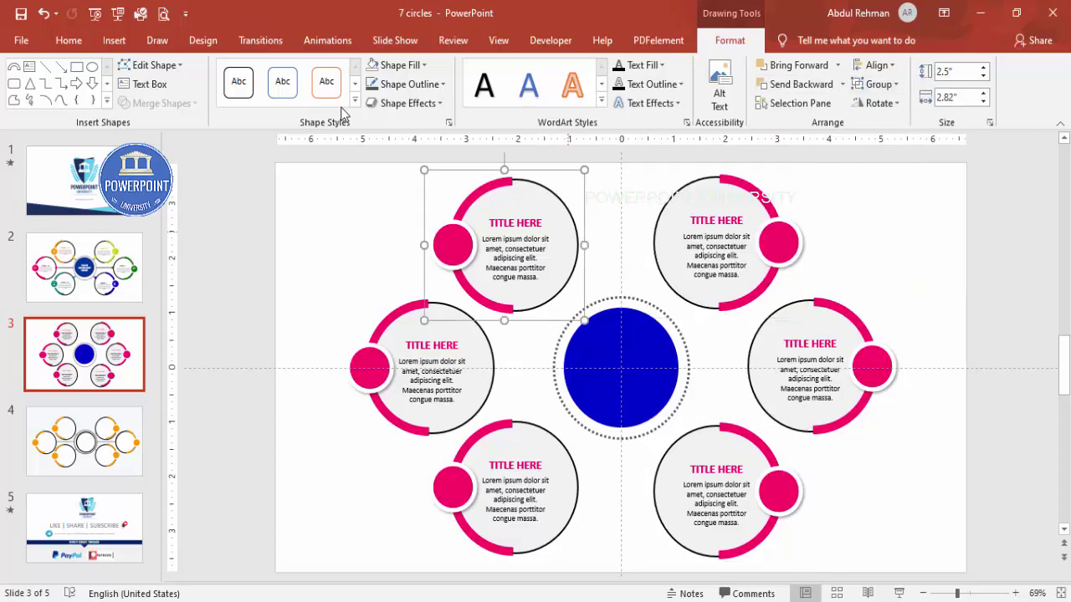
pyautogui.keyDown('shift'); pyautogui.click(452, 487); pyautogui.keyUp('shift')
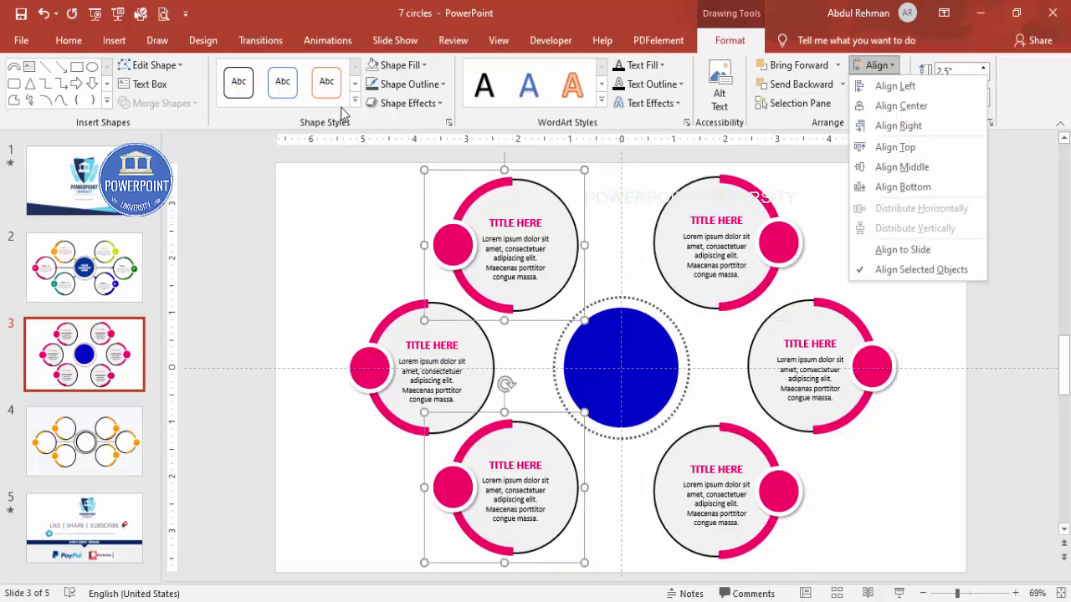
pyautogui.press('l')
pyautogui.press('Escape')
# Align the middle-left and middle-right title circles with each other by their vertical middles.
pyautogui.click(368, 366)
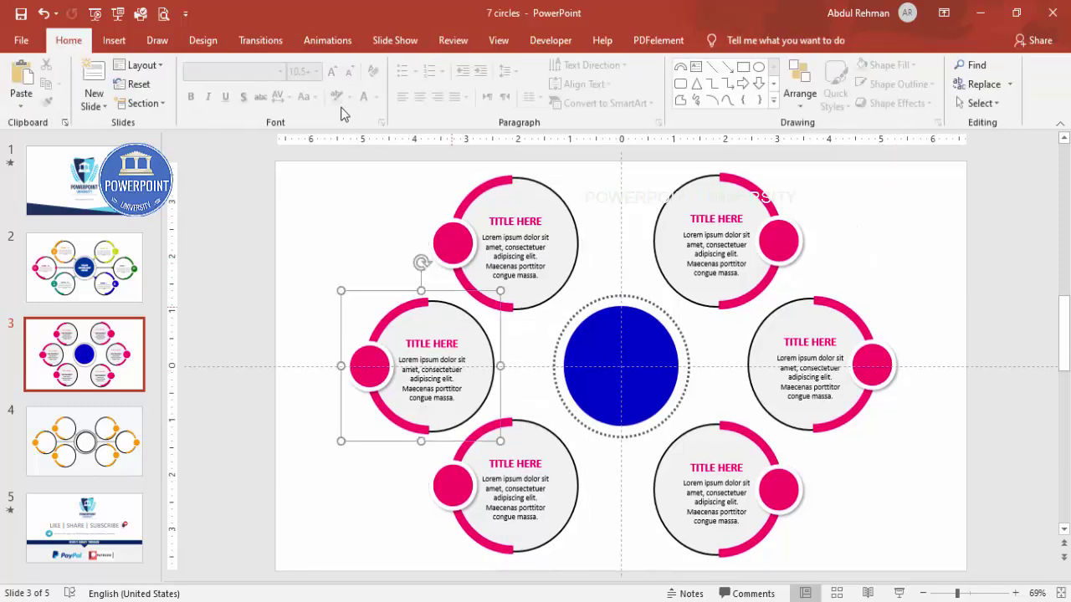
pyautogui.keyDown('shift'); pyautogui.click(837, 315); pyautogui.keyUp('shift')
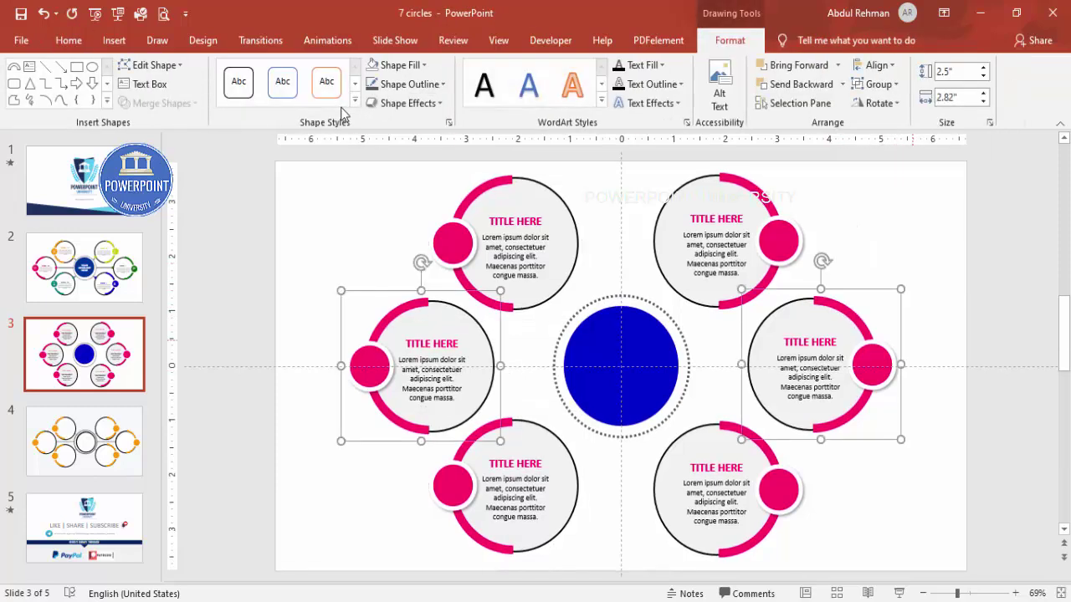
pyautogui.hotkey('alt', 'j')
pyautogui.press('d')
pyautogui.press('a')
pyautogui.press('a')
pyautogui.press('Down')
pyautogui.press('Down')
pyautogui.press('Down')
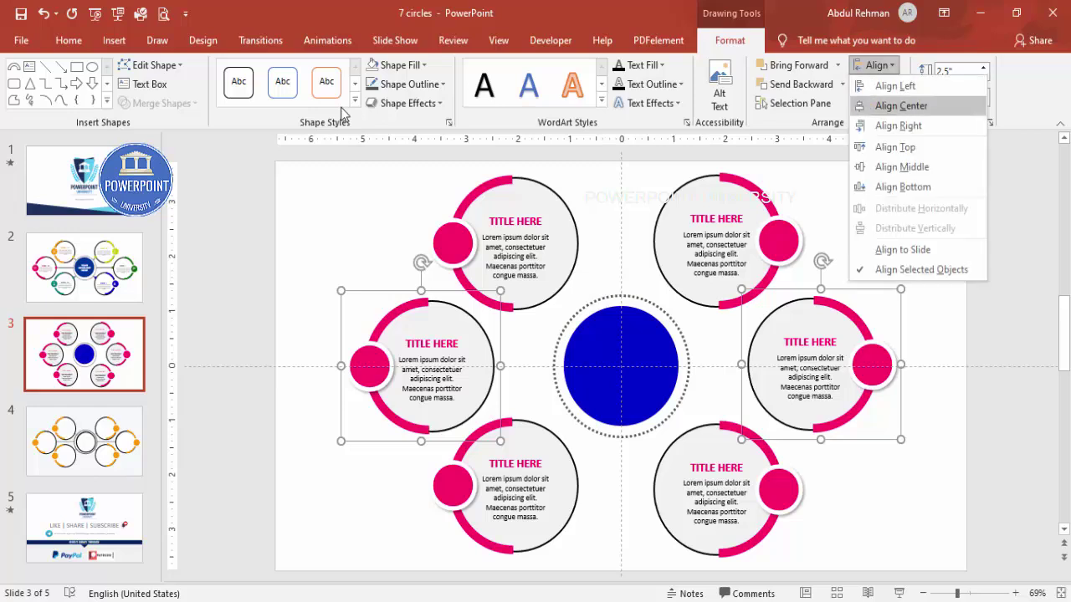
pyautogui.press('Return')
pyautogui.press('Escape')
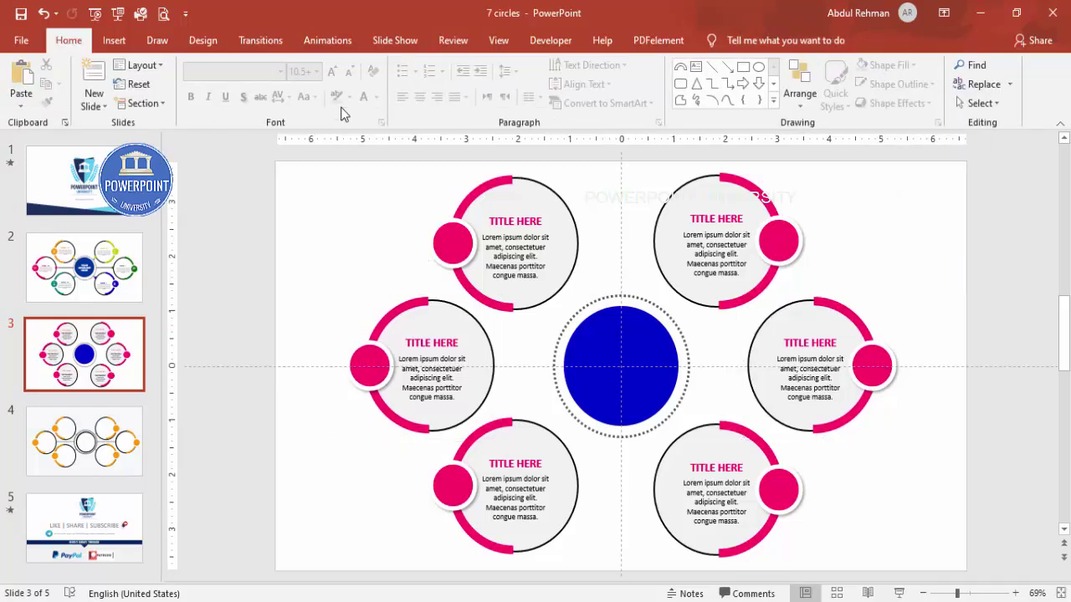
# Nudge the middle-left title circle farther left and the middle-right one farther right, away from the blue circle.
pyautogui.press('Tab')
pyautogui.press('Left')
pyautogui.press('Left')
pyautogui.press('Left')
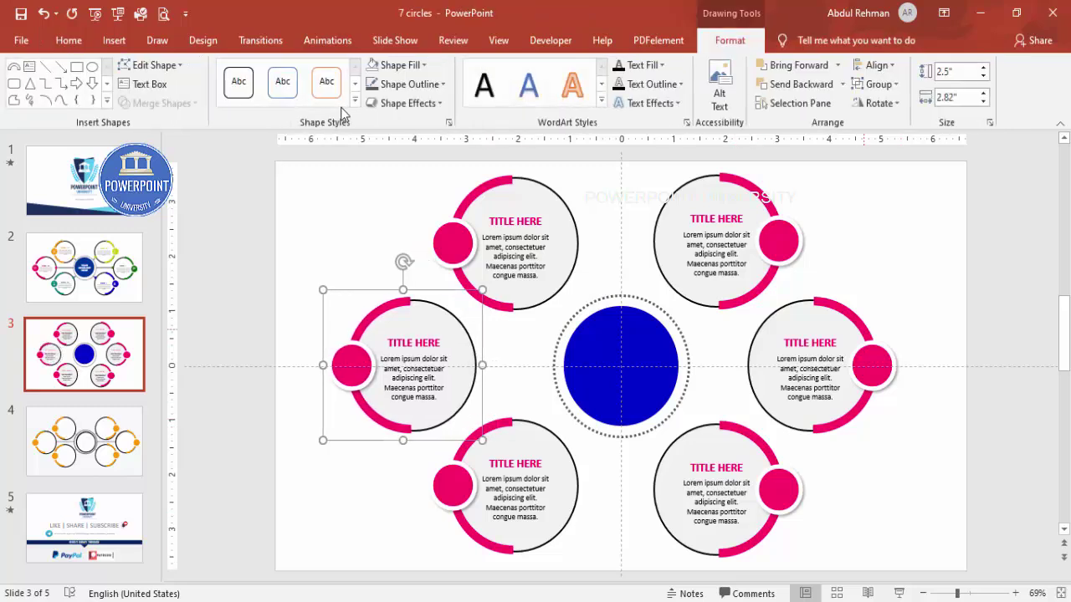
pyautogui.press('Tab')
pyautogui.press('Right')
pyautogui.press('Right')
# Hide the drawing guides on the slide.
pyautogui.press('Escape')
pyautogui.hotkey('alt', 'w')
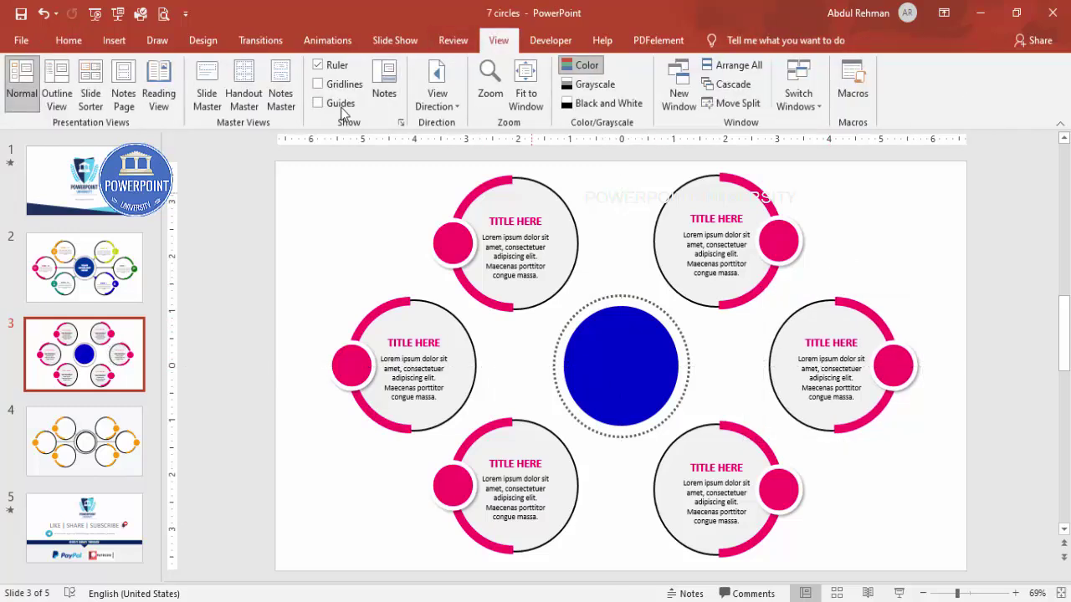
# Draw a straight line connector from the dotted ring's left side to the middle-left title circle.
pyautogui.hotkey('alt', 'n')
pyautogui.press('s')
pyautogui.press('h')
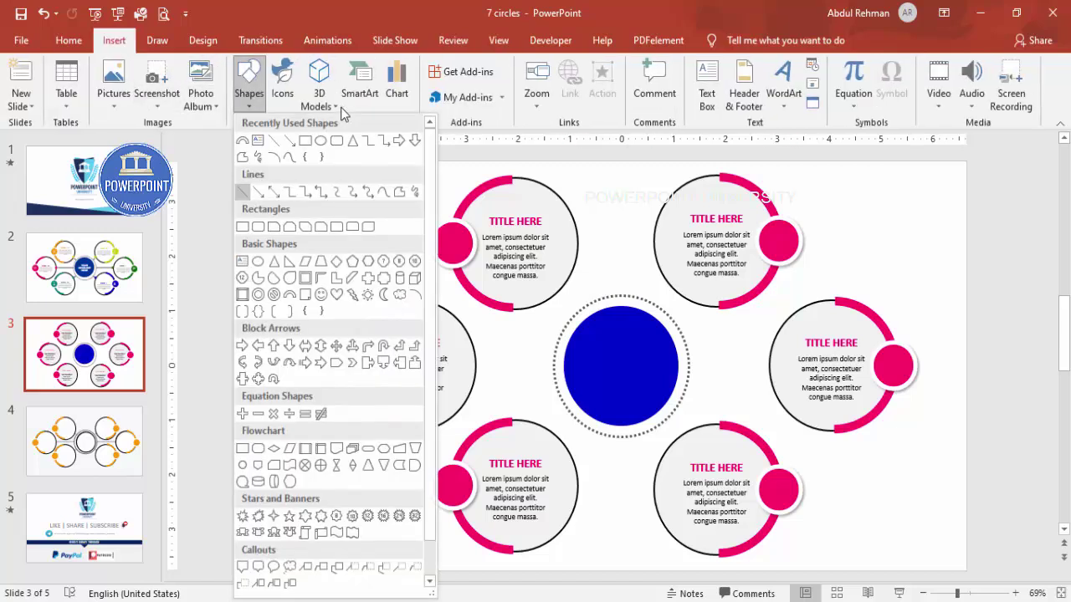
pyautogui.press('Return')
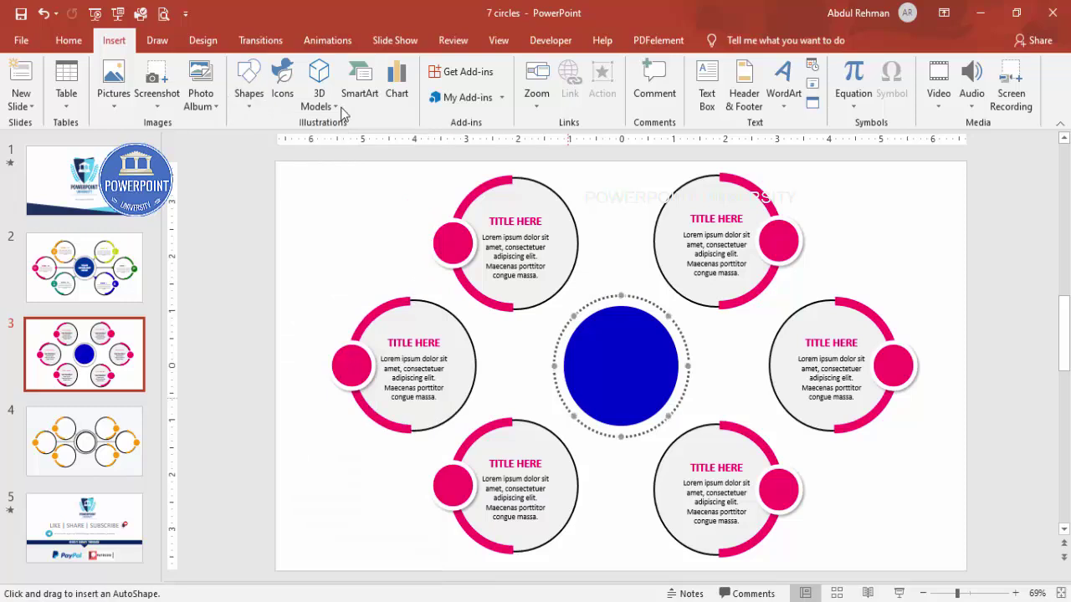
pyautogui.moveTo(554, 366); pyautogui.dragTo(475, 365)
# Give the connector a dark grey outline with a 2¼ pt weight.
pyautogui.press('Right')
pyautogui.press('Tab')
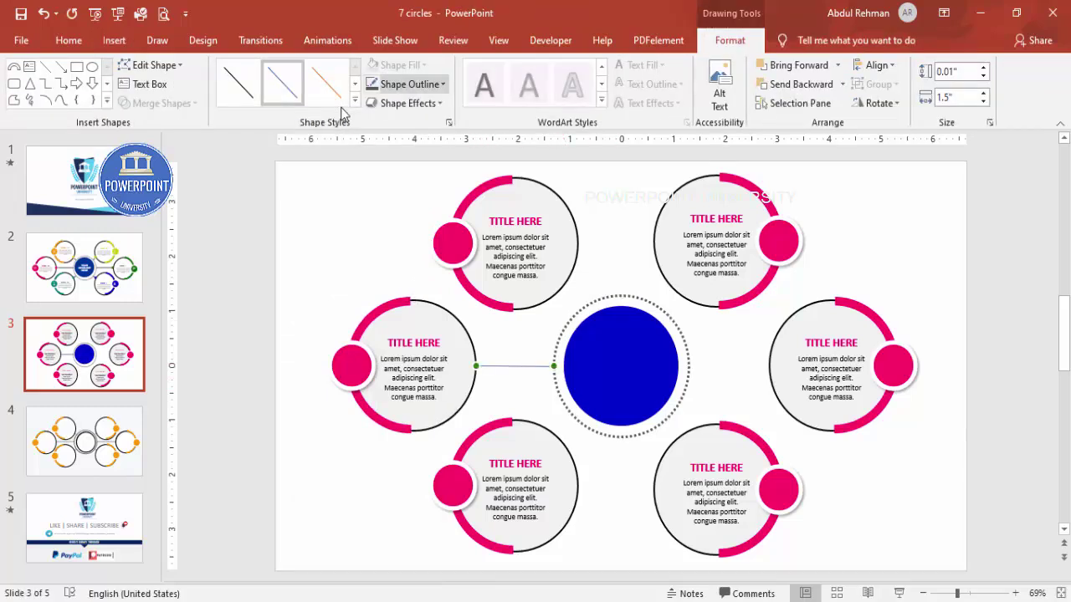
pyautogui.press('Down')
pyautogui.press('Up')
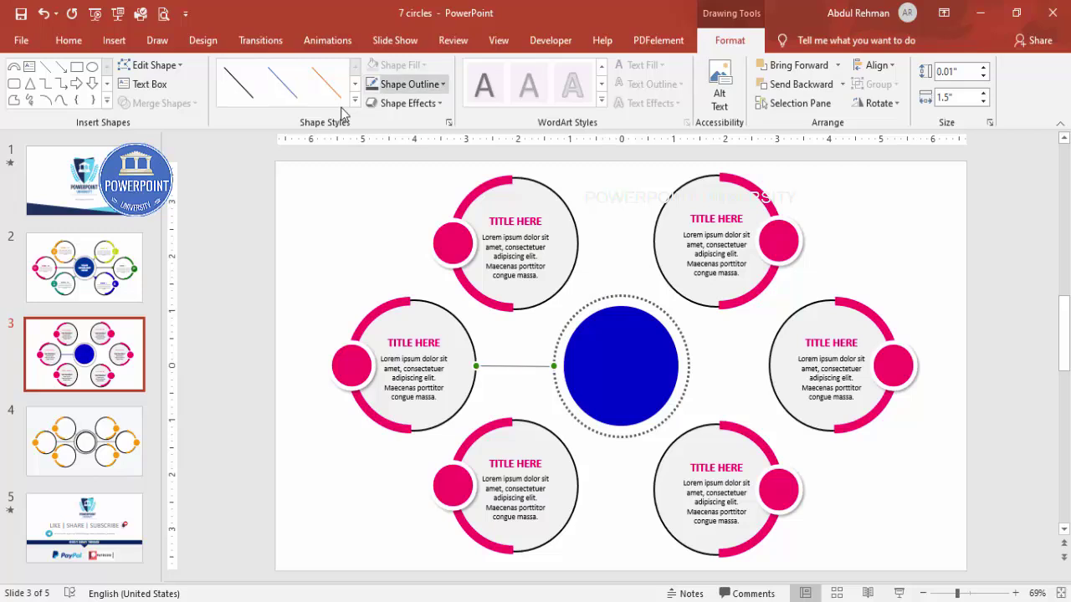
pyautogui.press('Return')
pyautogui.press('Down')
pyautogui.press('Down')
pyautogui.press('Down')
pyautogui.press('Down')
pyautogui.press('Down')
pyautogui.press('Down')
pyautogui.press('Down')
pyautogui.press('Down')
pyautogui.press('Down')
pyautogui.press('Right')
pyautogui.press('Down')
pyautogui.press('Down')
pyautogui.press('Down')
pyautogui.press('Down')
pyautogui.press('Down')
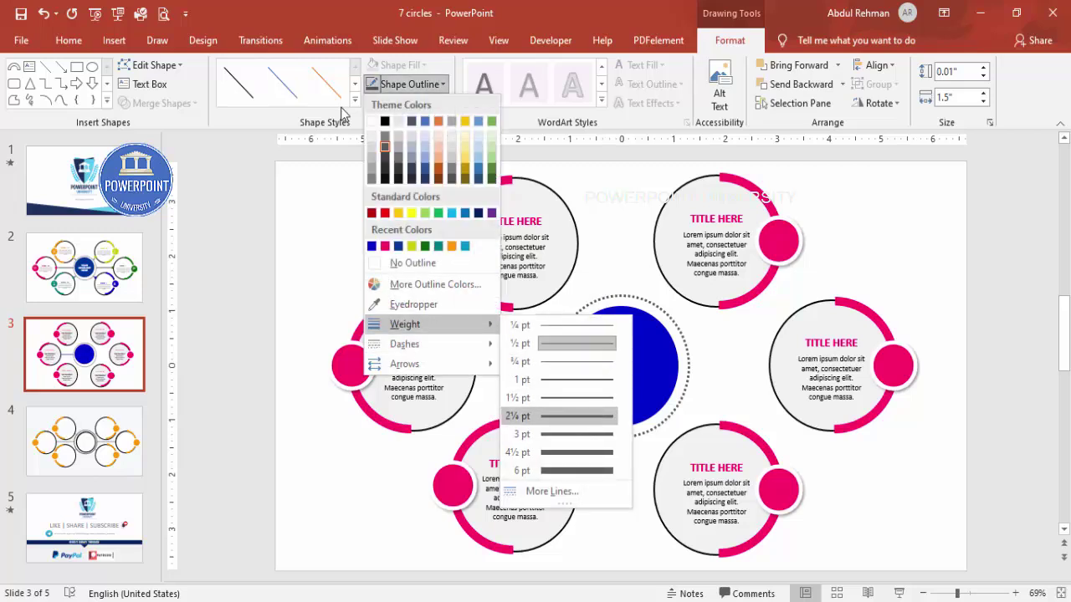
pyautogui.press('Return')
# Duplicate the connector and attach the copy between the dotted ring's right side and the middle-right title circle.
pyautogui.hotkey('ctrl', 'd')
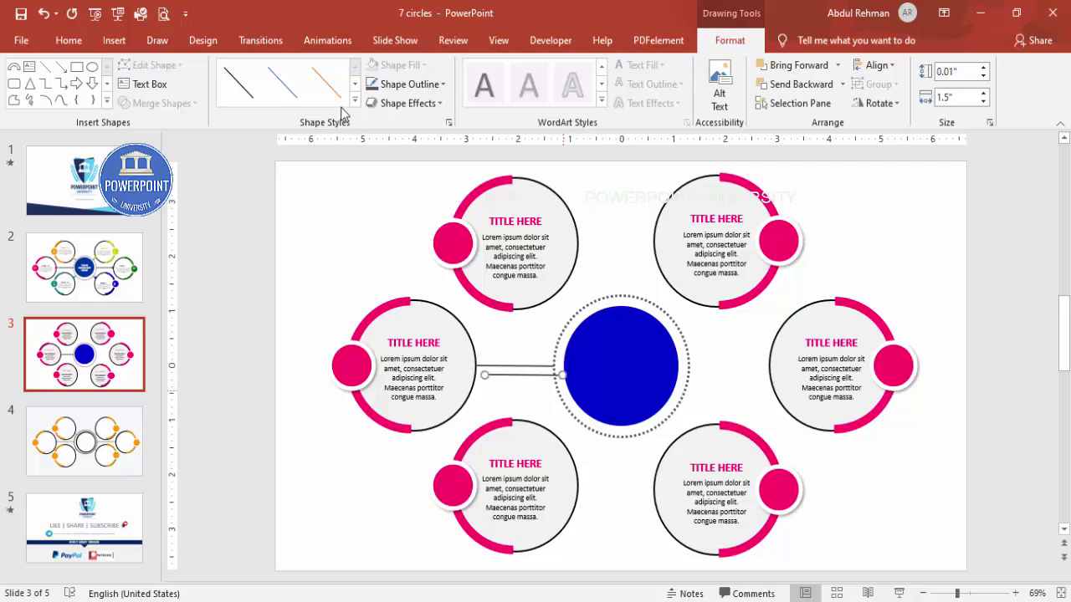
pyautogui.moveTo(562, 376); pyautogui.dragTo(689, 366)
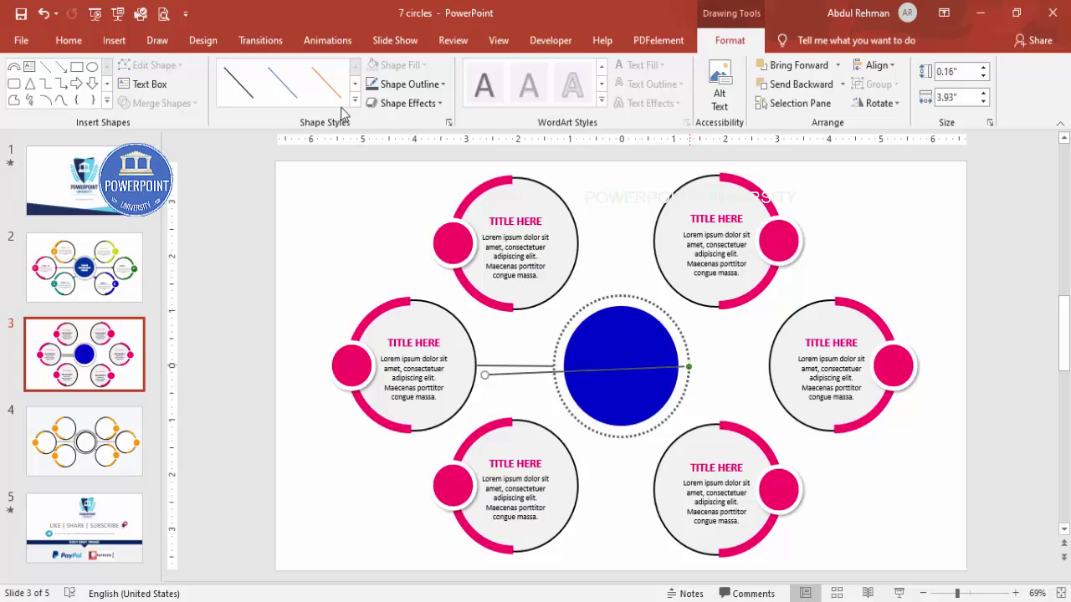
pyautogui.moveTo(484, 375); pyautogui.dragTo(770, 365)
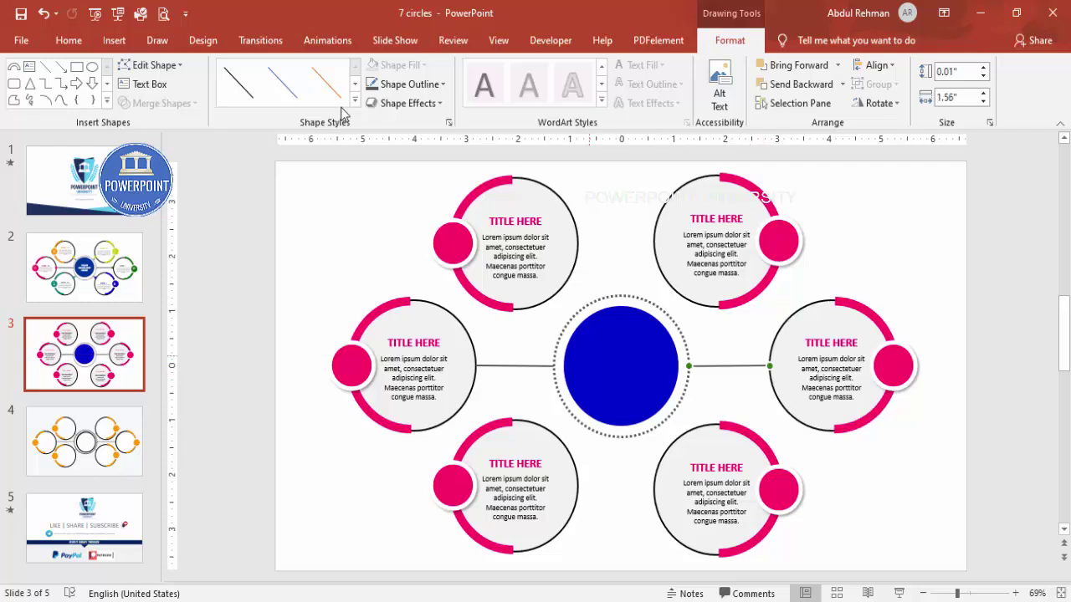
pyautogui.press('Escape')
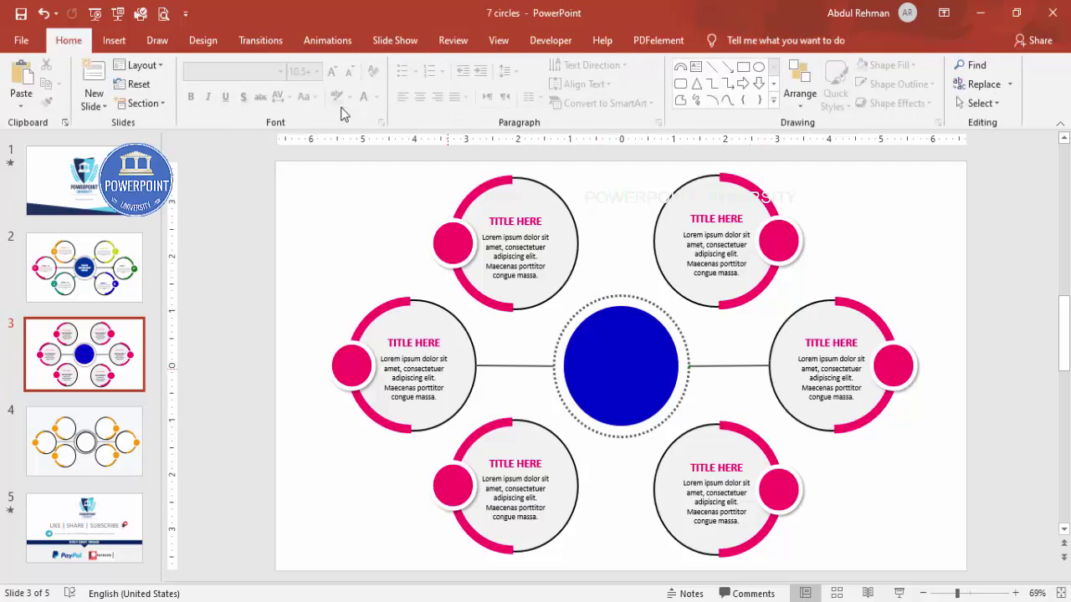
# Insert a small oval near the middle-left title circle's inner edge, sized 0.2" high by 0.2" wide.
pyautogui.click(114, 40)
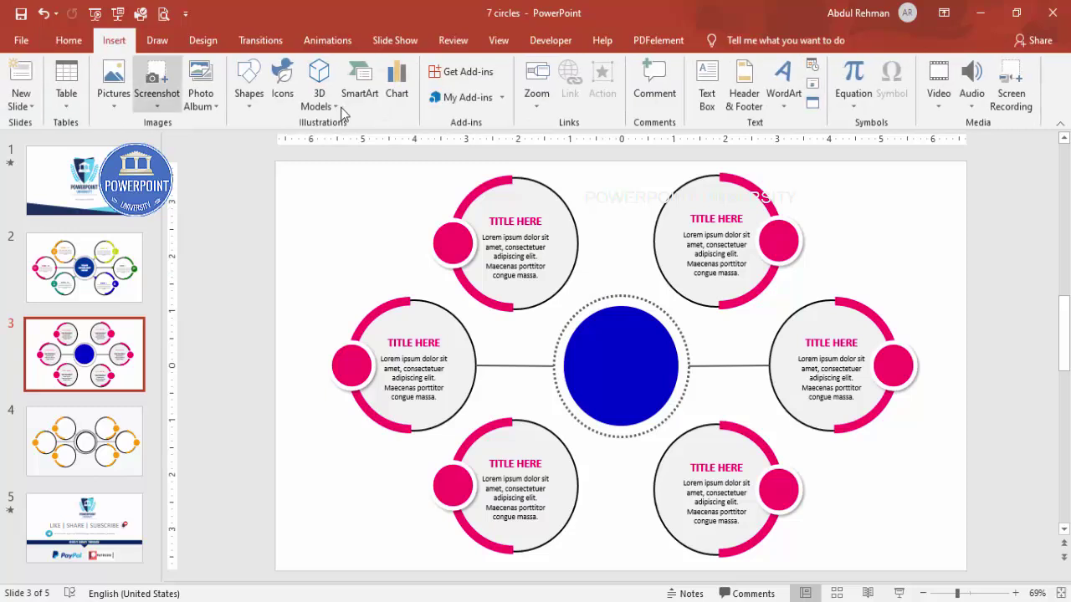
pyautogui.click(250, 84)
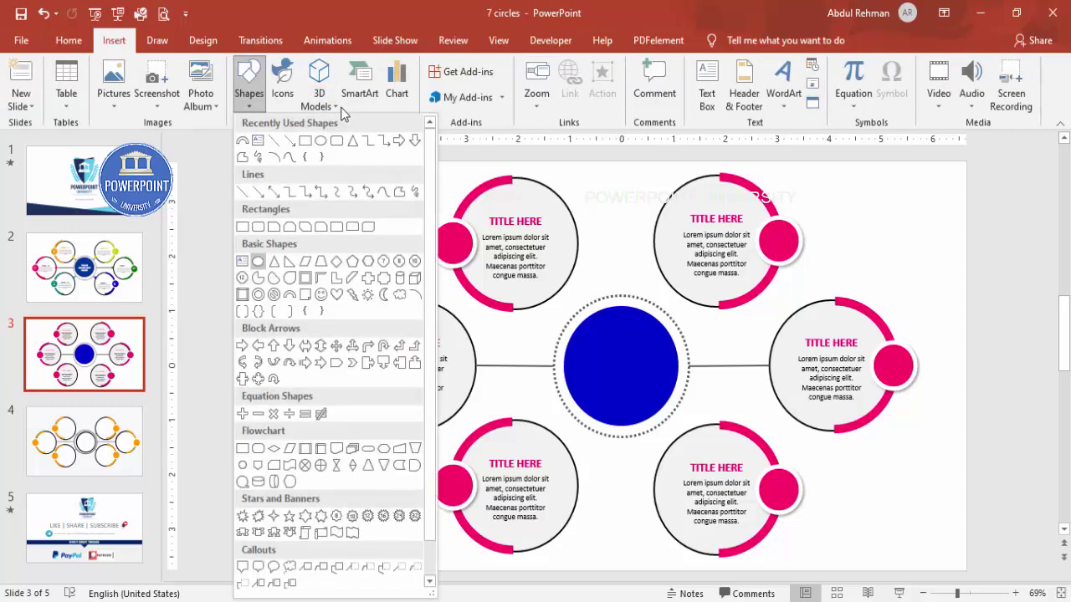
pyautogui.click(257, 261)
pyautogui.click(468, 352)
pyautogui.click(955, 72)
pyautogui.write('0.2')
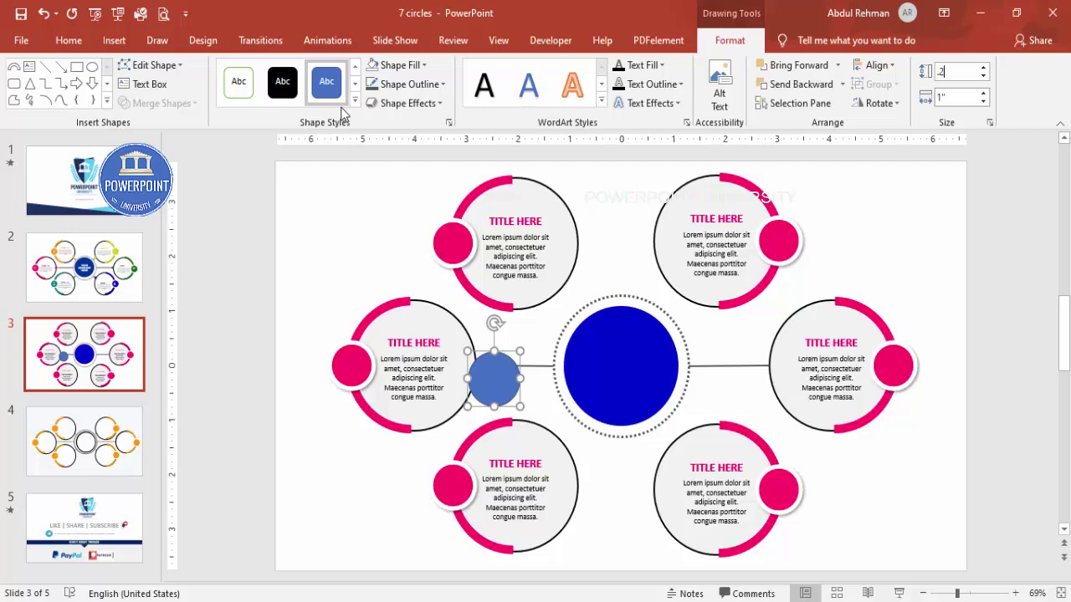
pyautogui.press('Tab')
pyautogui.write('0.2')
pyautogui.press('Return')
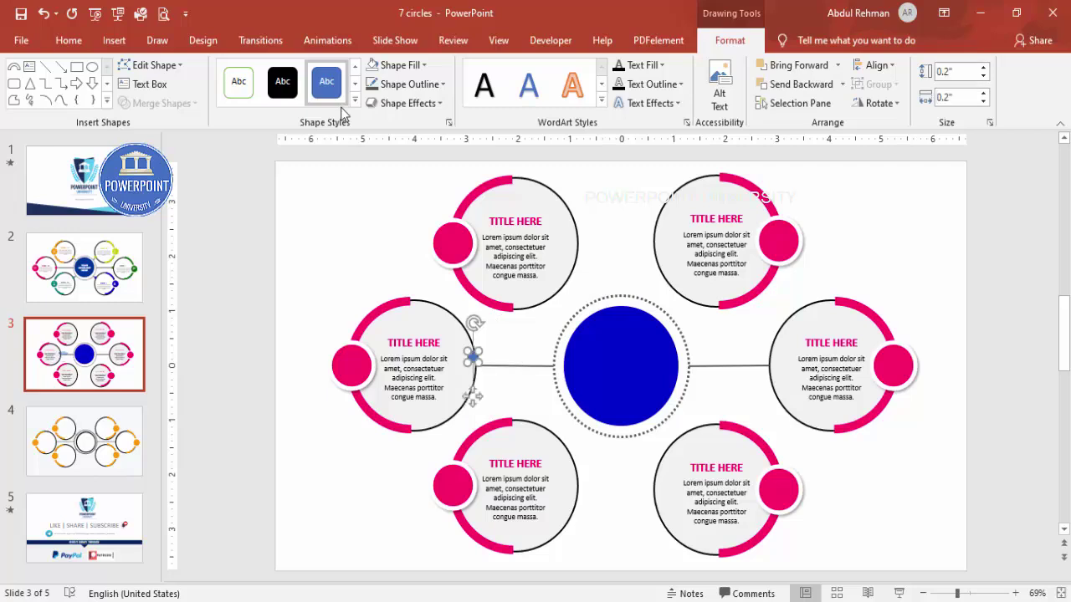
# Position the small dot where the left connector meets the middle-left title circle and remove its outline.
pyautogui.scroll(6, 341, 115)
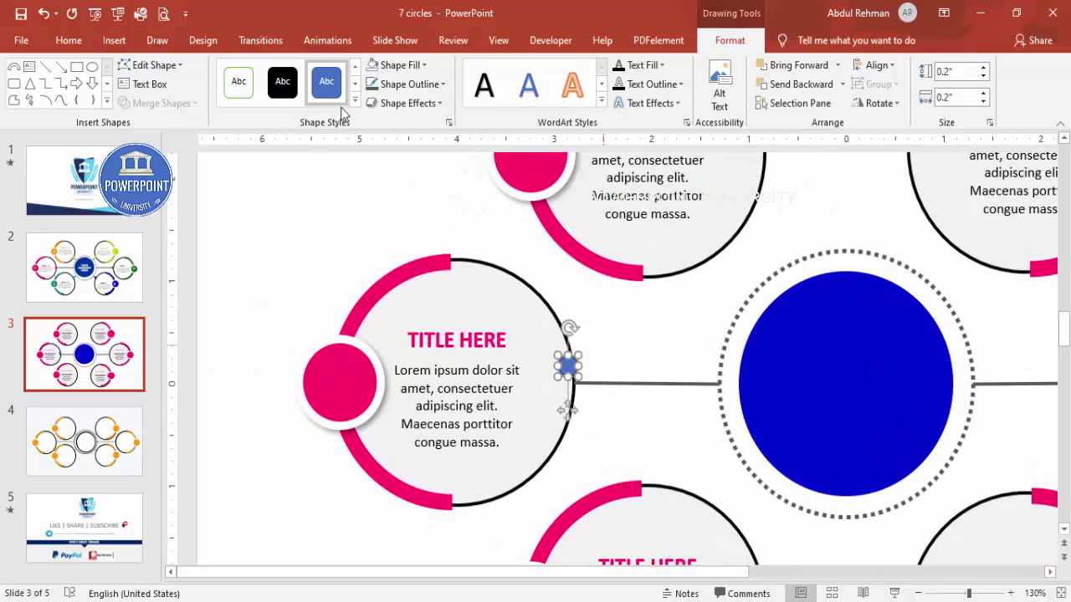
pyautogui.press('Down')
pyautogui.press('Down')
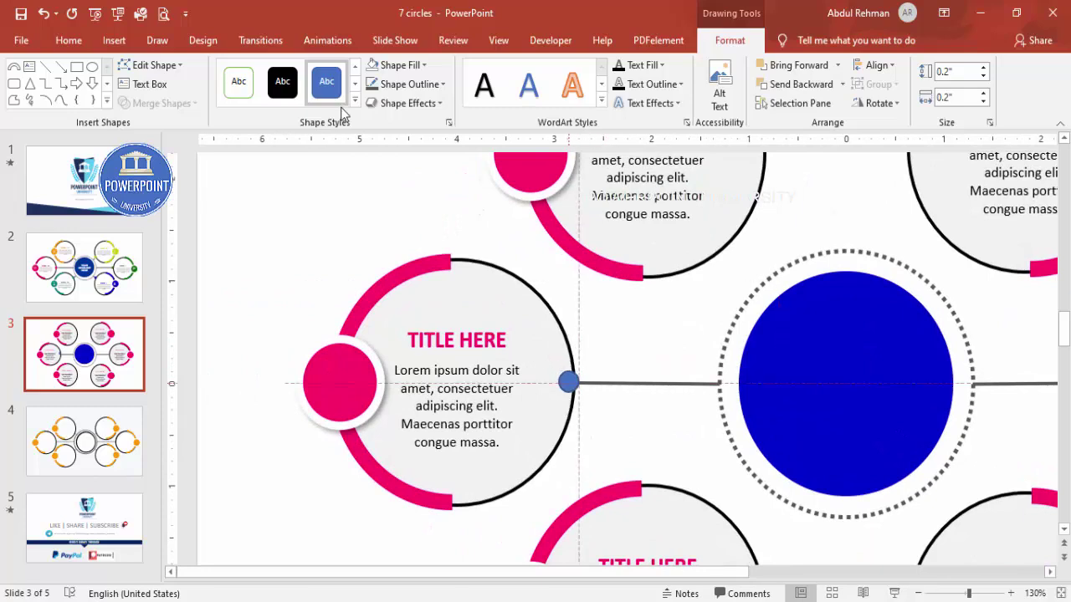
pyautogui.click(413, 85)
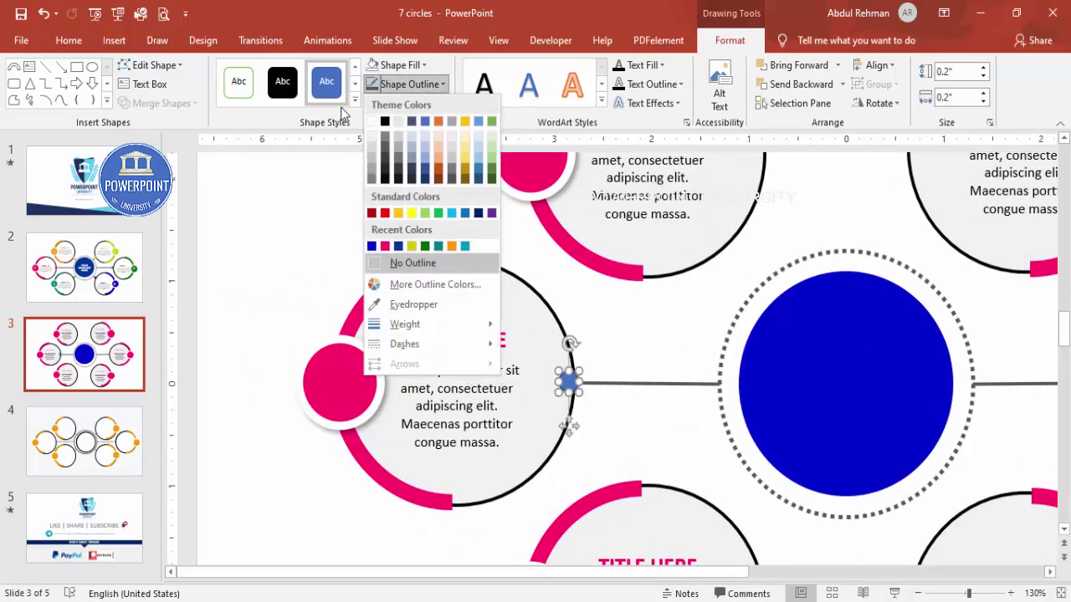
pyautogui.click(413, 262)
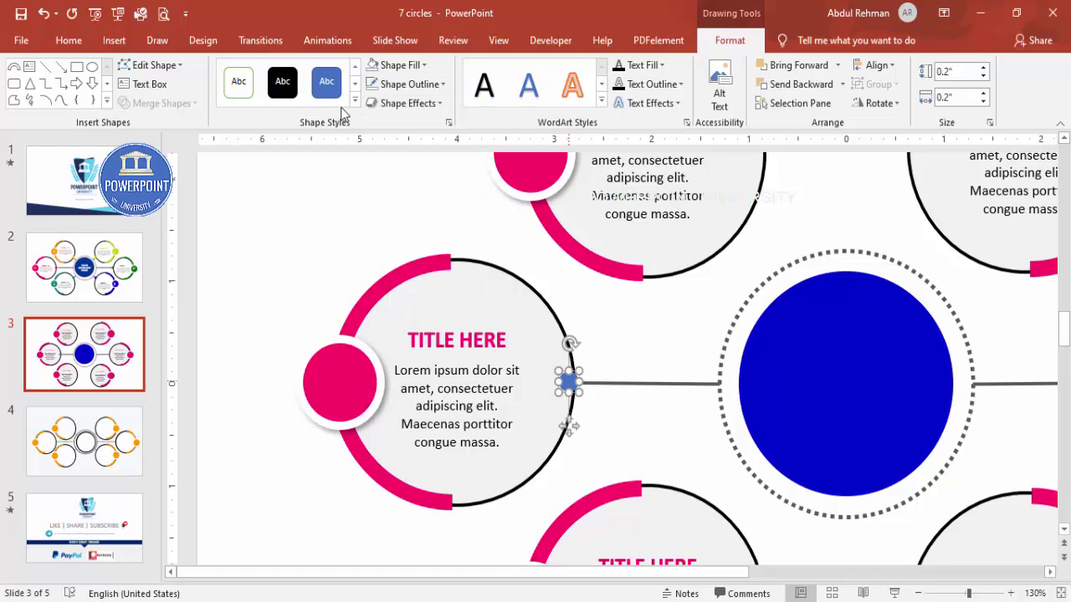
pyautogui.hotkey('ctrl', 'Right')
# Duplicate the dot onto the ring-facing edges of the upper-left, lower-left, upper-right and lower-right title circles.
pyautogui.hotkey('ctrl', 'd')
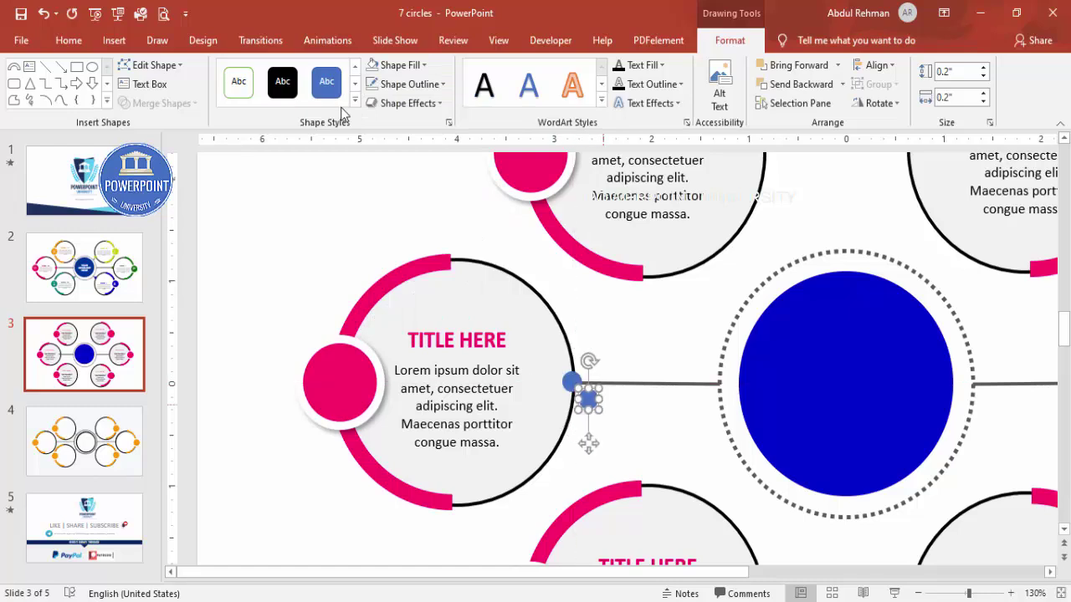
pyautogui.moveTo(584, 403); pyautogui.dragTo(734, 528)
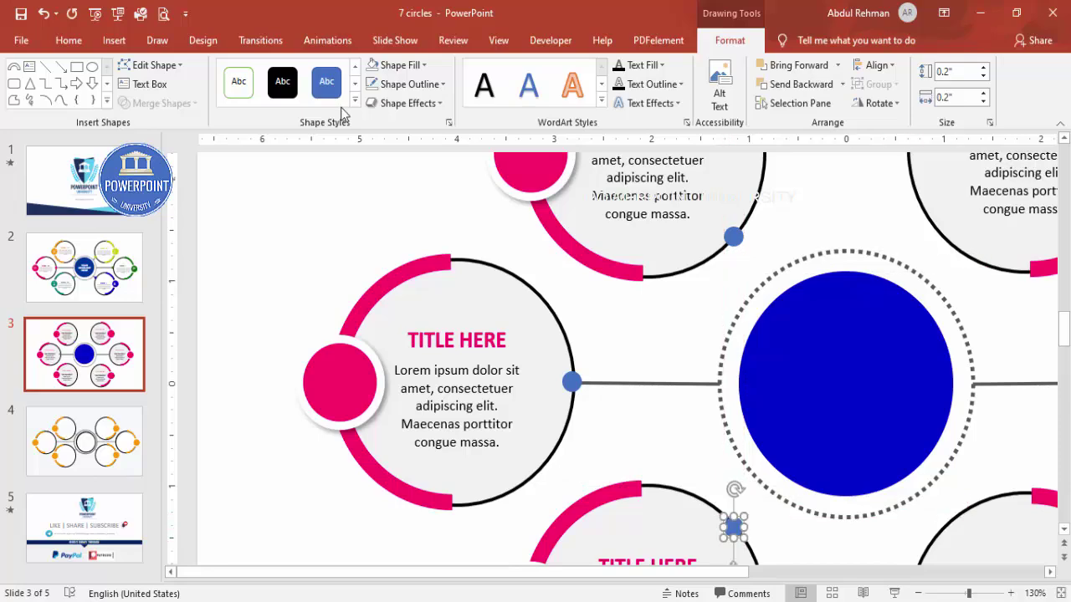
pyautogui.click(918, 593)
pyautogui.click(917, 593)
pyautogui.click(918, 593)
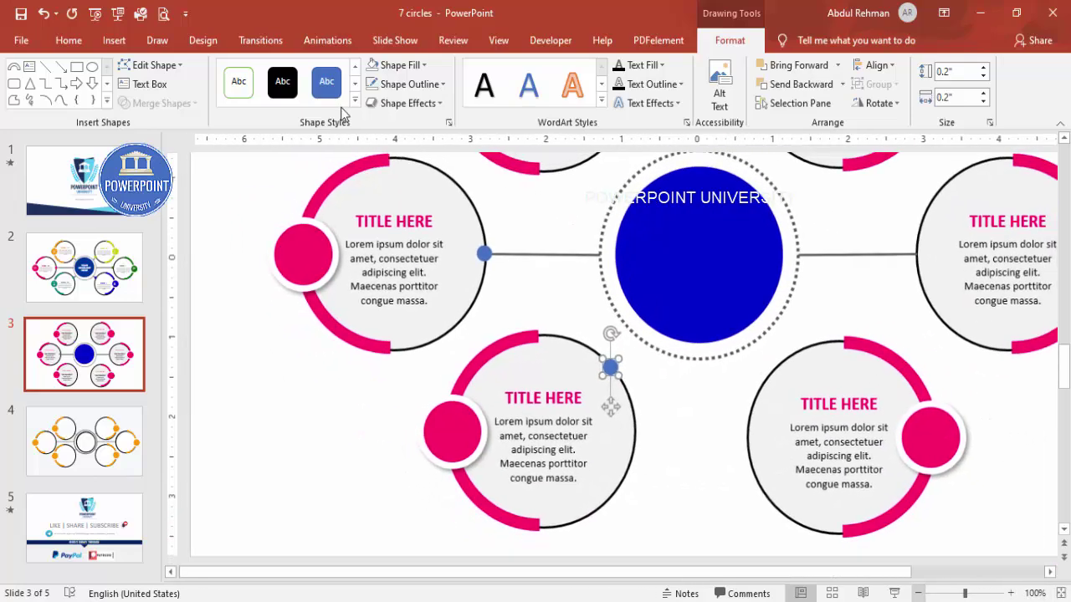
pyautogui.hotkey('ctrl', '-')
pyautogui.hotkey('ctrl', '-')
pyautogui.keyDown('shift'); pyautogui.click(552, 245); pyautogui.keyUp('shift')
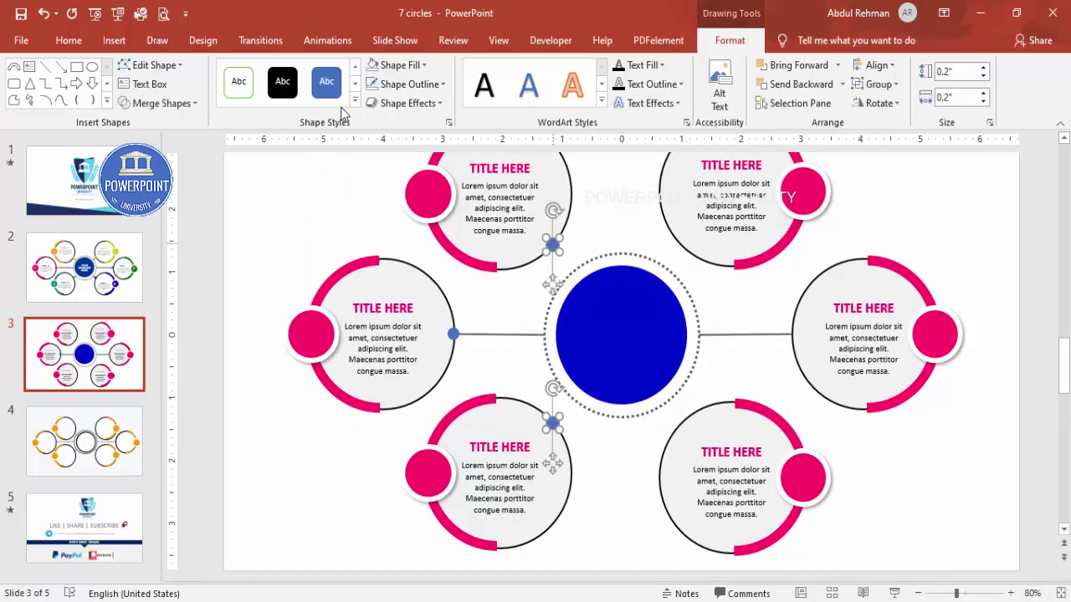
pyautogui.moveTo(552, 245)
pyautogui.mouseDown()
pyautogui.moveTo(694, 245)
pyautogui.moveTo(682, 245)
pyautogui.mouseUp()
pyautogui.press('Escape')
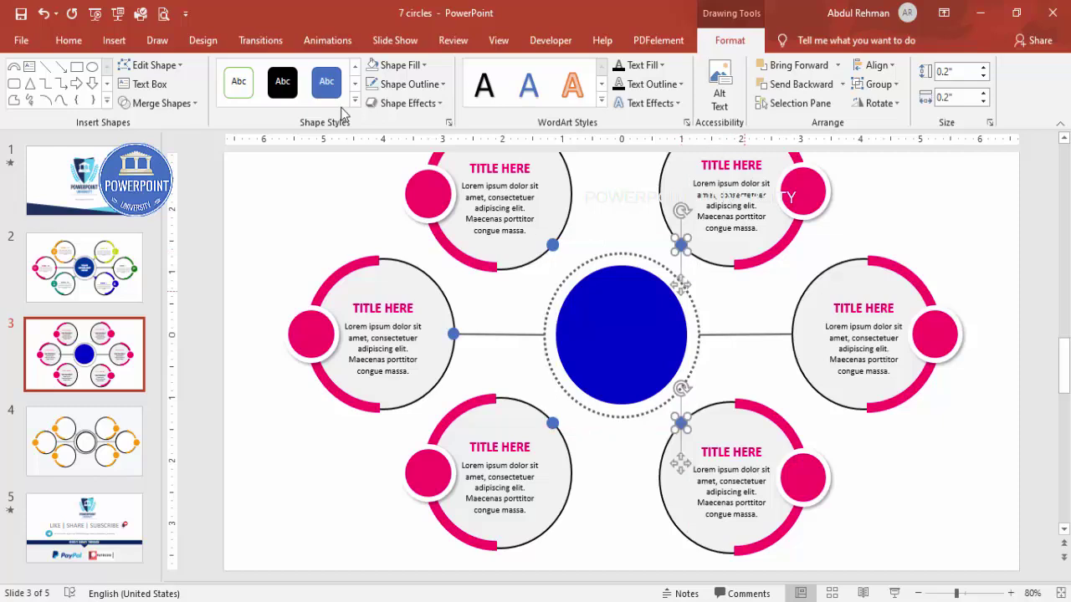
# Duplicate the left connector and shorten the copy to join the lower-left dot to the dotted ring.
pyautogui.press('Tab')
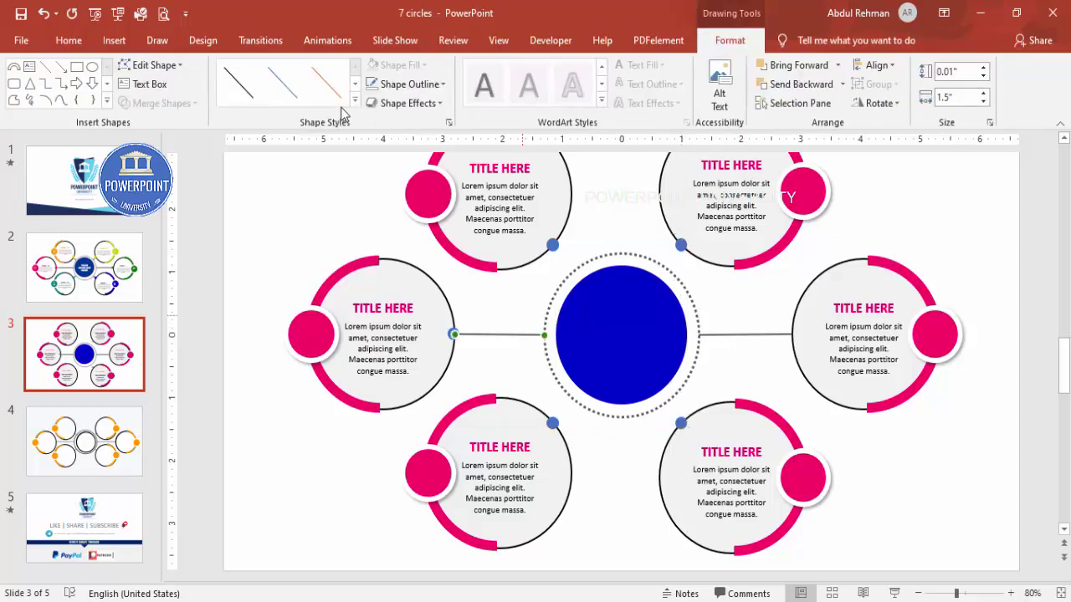
pyautogui.hotkey('ctrl', 'd')
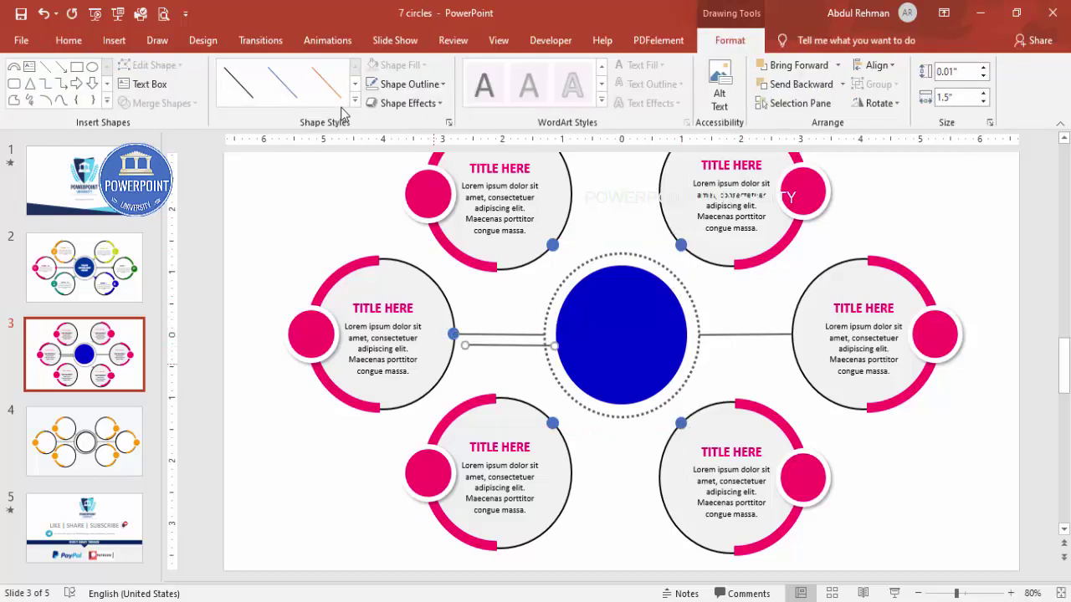
pyautogui.moveTo(956, 593); pyautogui.dragTo(966, 593)
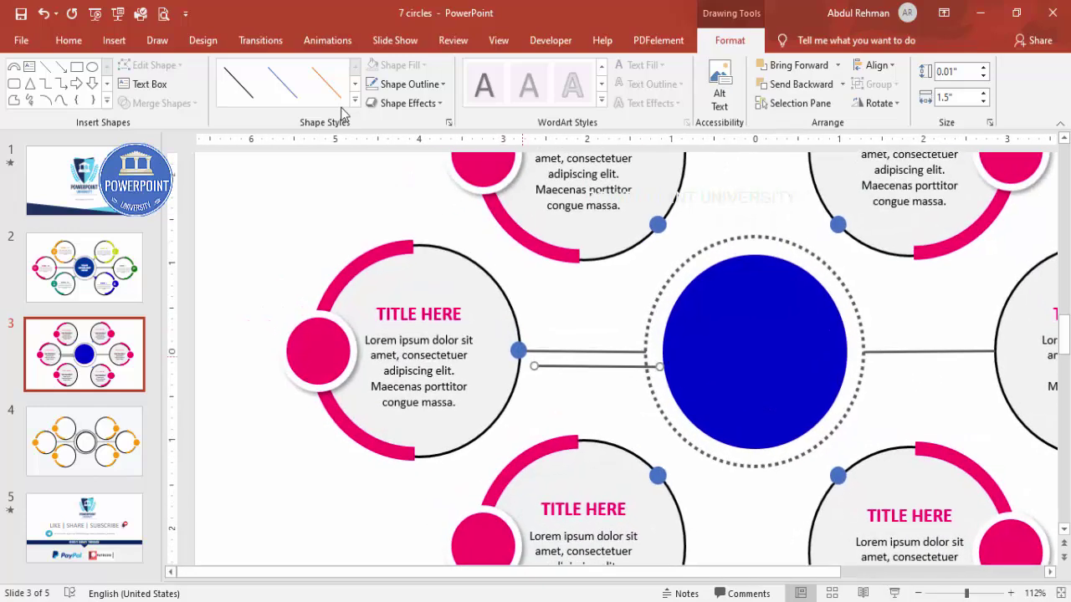
pyautogui.moveTo(533, 365); pyautogui.dragTo(664, 468)
pyautogui.moveTo(659, 366); pyautogui.dragTo(683, 446)
pyautogui.click(693, 479)
pyautogui.click(674, 457)
# Duplicate the lower-left connector, flip the copy vertically and place it between the dotted ring and the lower-right dot.
pyautogui.hotkey('ctrl', 'd')
pyautogui.moveTo(687, 473)
pyautogui.mouseDown()
pyautogui.moveTo(779, 488)
pyautogui.moveTo(802, 475)
pyautogui.mouseUp()
pyautogui.click(876, 104)
pyautogui.press('Return')
pyautogui.press('Down')
pyautogui.press('Down')
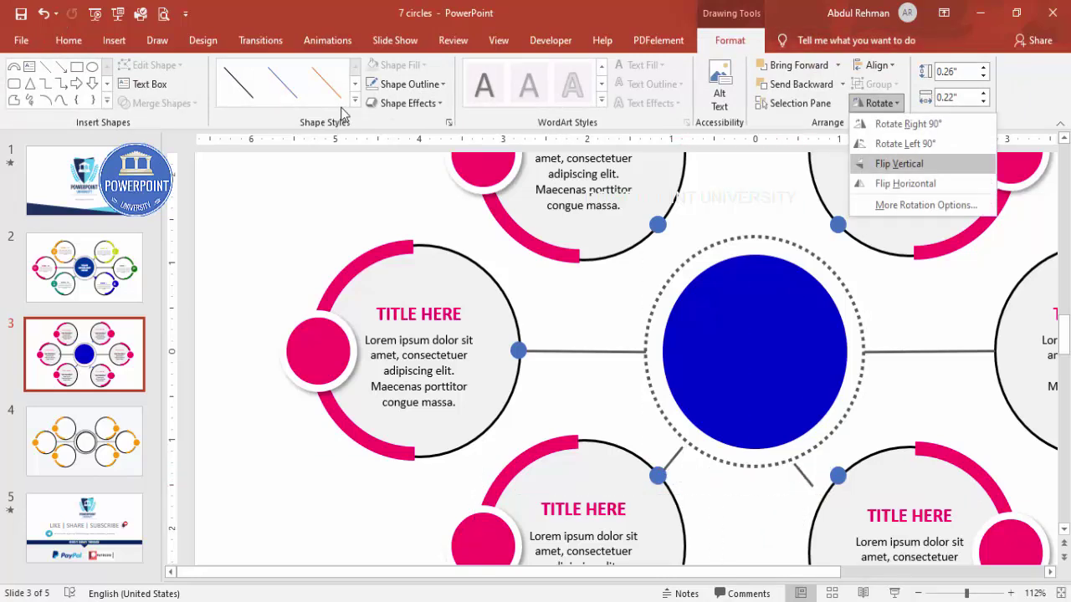
pyautogui.press('Return')
pyautogui.moveTo(802, 475); pyautogui.dragTo(822, 457)
# Copy the lower-right connector to just beside the upper-right dot and turn it to slant toward that dot.
pyautogui.hotkey('ctrl', 'd')
pyautogui.moveTo(973, 456); pyautogui.dragTo(824, 242)
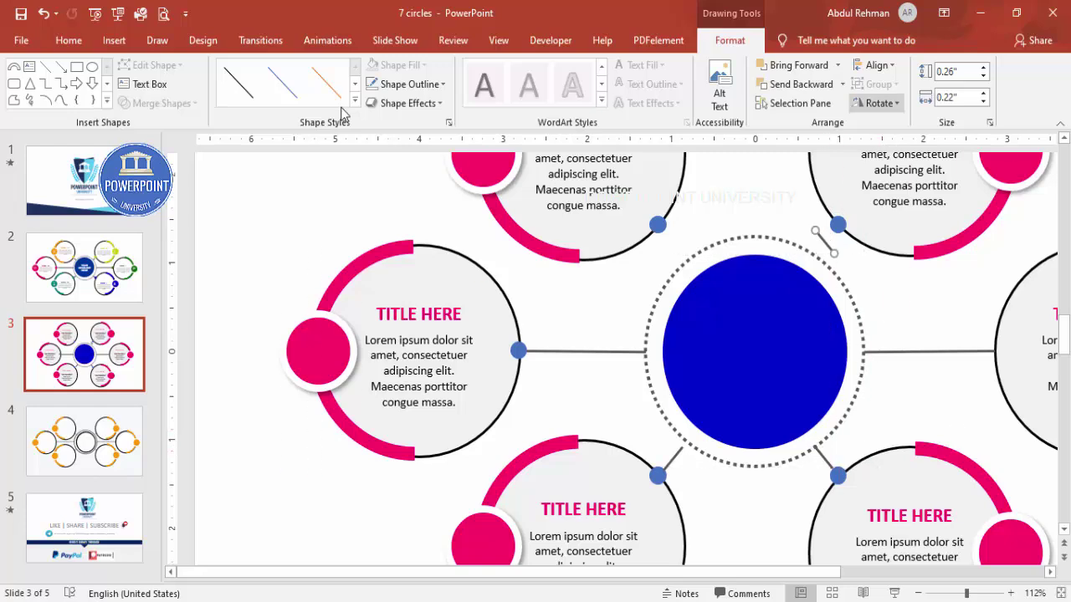
pyautogui.click(876, 103)
pyautogui.click(911, 123)
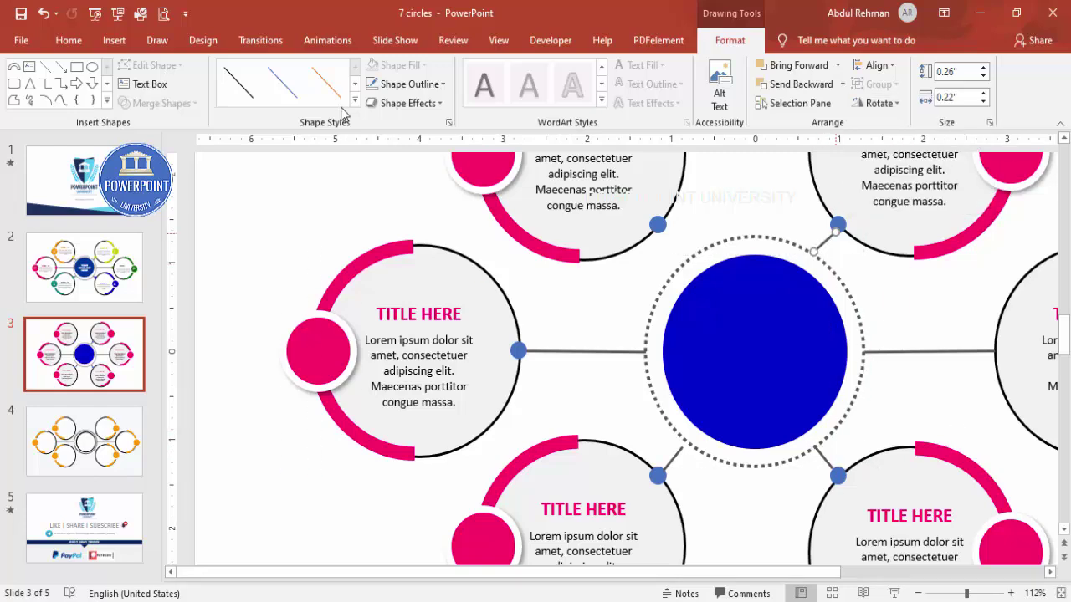
# Adjust the copied connector's rotation and end points so it joins the upper-right dot to the dotted ring.
pyautogui.press('Left')
pyautogui.press('Left')
pyautogui.press('Left')
pyautogui.press('Left')
pyautogui.click(876, 104)
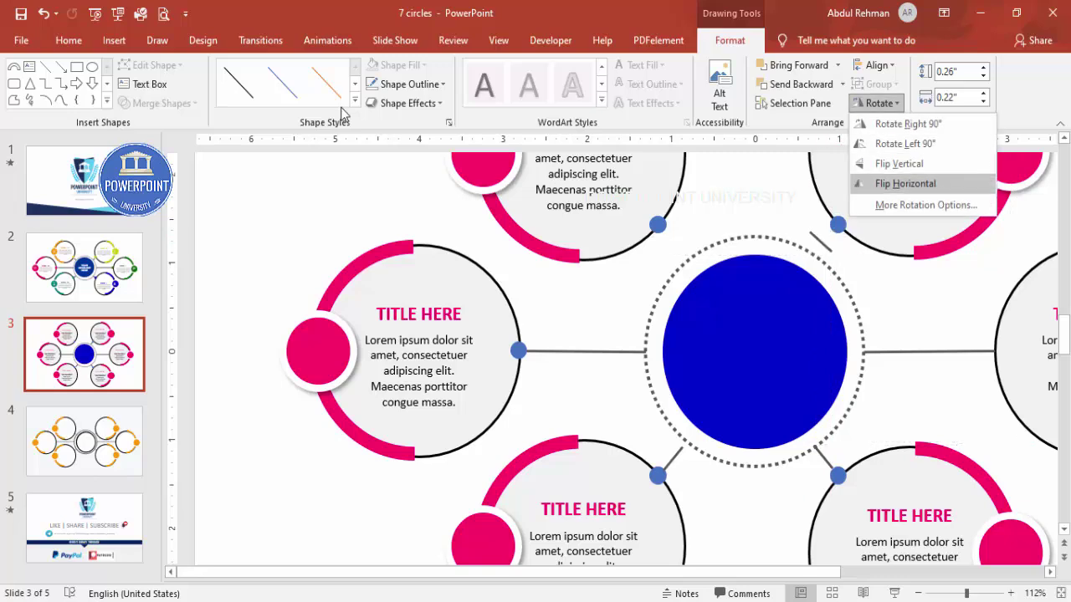
pyautogui.press('Up')
pyautogui.press('Up')
pyautogui.press('Up')
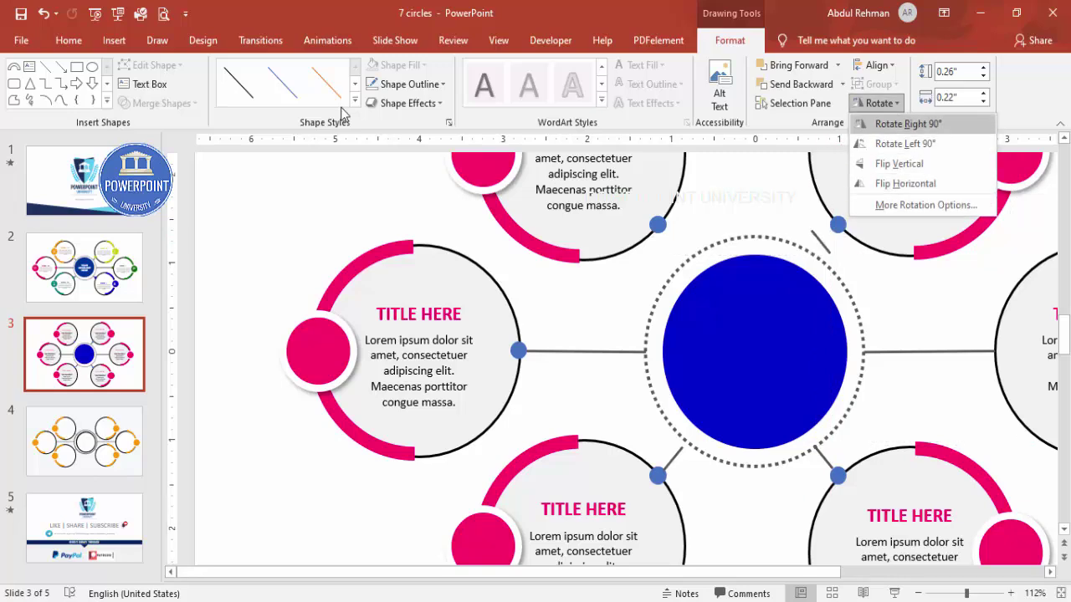
pyautogui.press('Return')
pyautogui.moveTo(811, 231)
pyautogui.mouseDown()
pyautogui.moveTo(833, 230)
pyautogui.moveTo(818, 253)
pyautogui.mouseUp()
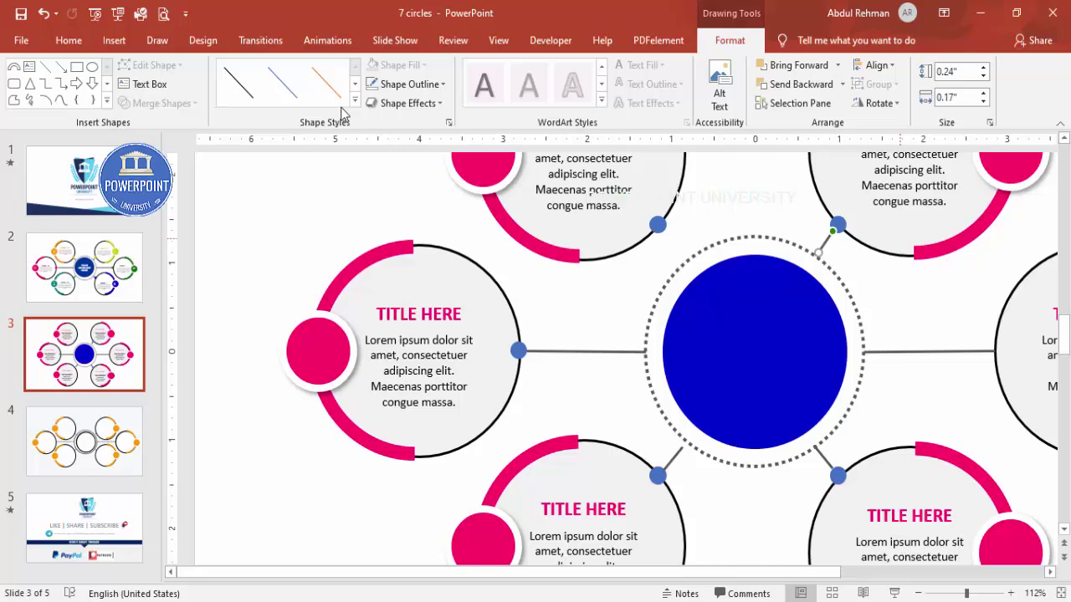
# Adjust the connector copy at the upper left so it joins the upper-left dot to the dotted ring, and deselect it.
pyautogui.hotkey('ctrl', 'z')
pyautogui.hotkey('ctrl', 'y')
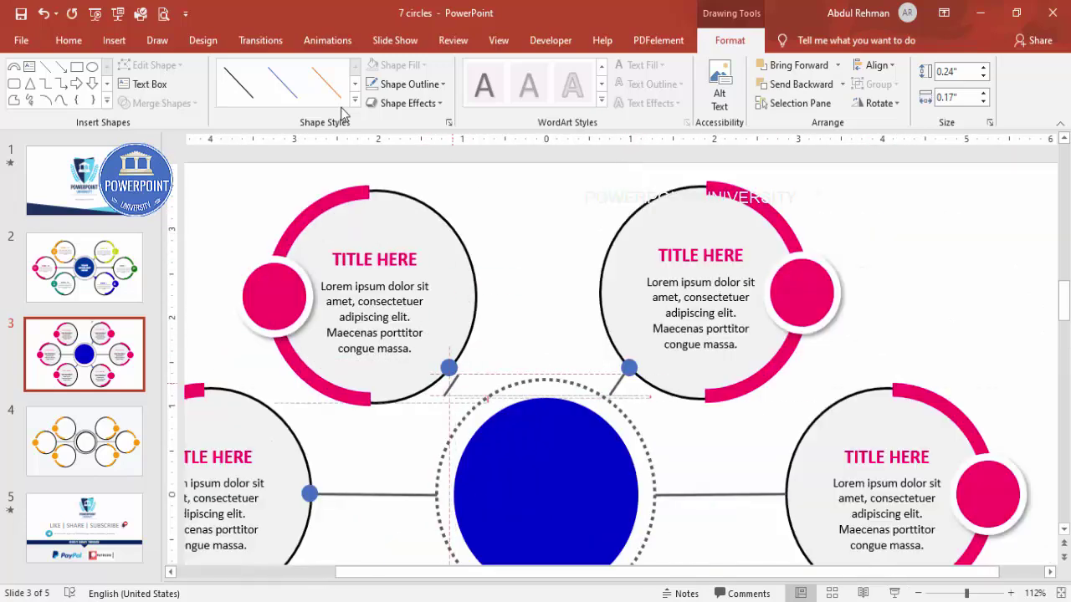
pyautogui.moveTo(468, 378)
pyautogui.mouseDown()
pyautogui.moveTo(454, 375)
pyautogui.moveTo(475, 396)
pyautogui.mouseUp()
pyautogui.hotkey('shift', 'Right')
pyautogui.hotkey('shift', 'Right')
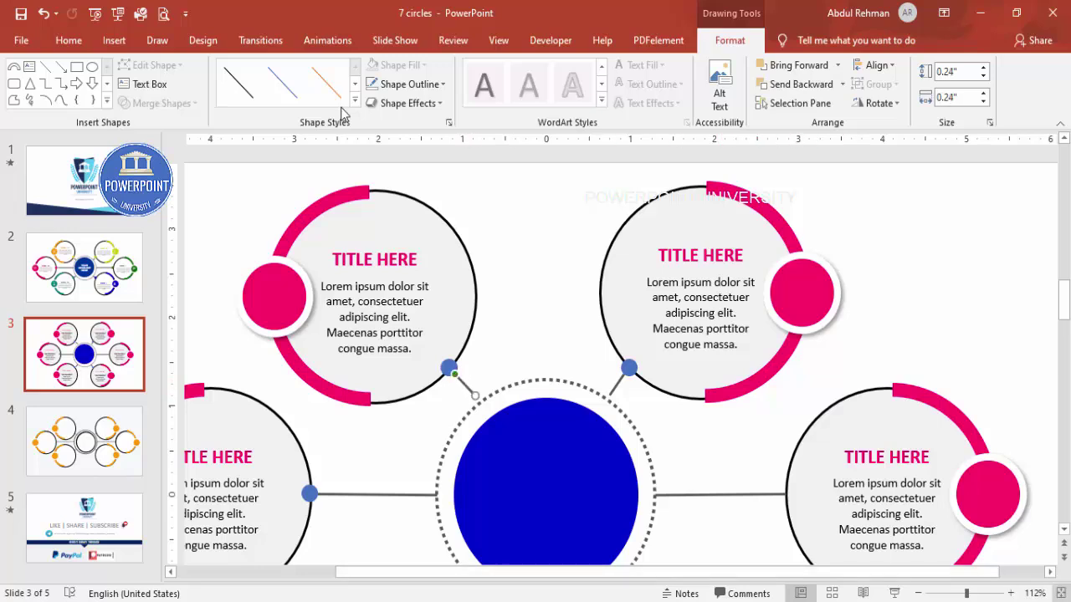
pyautogui.click(1061, 593)
pyautogui.click(904, 265)
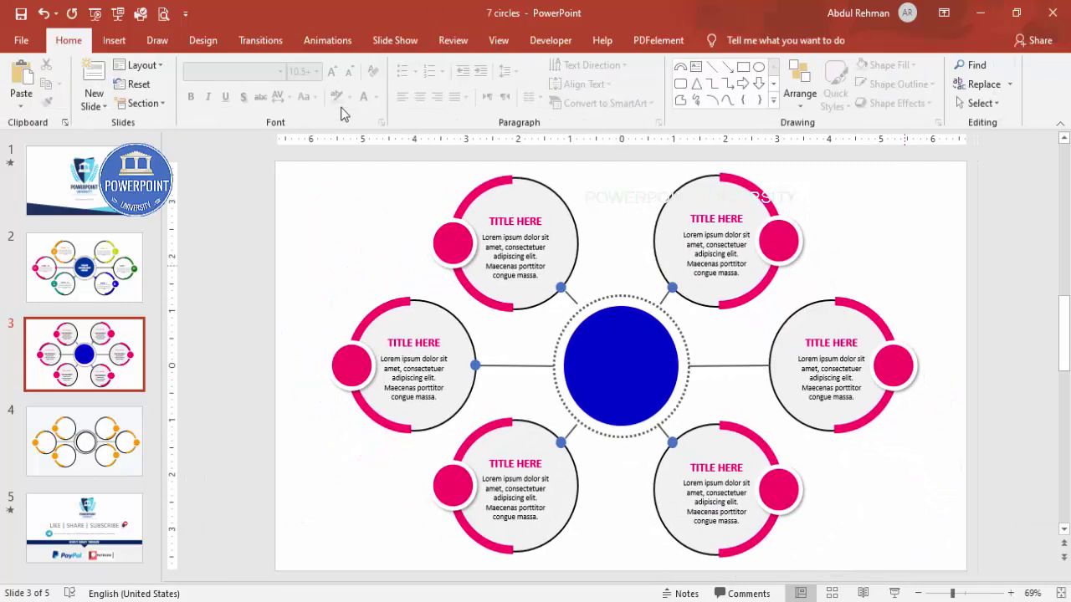